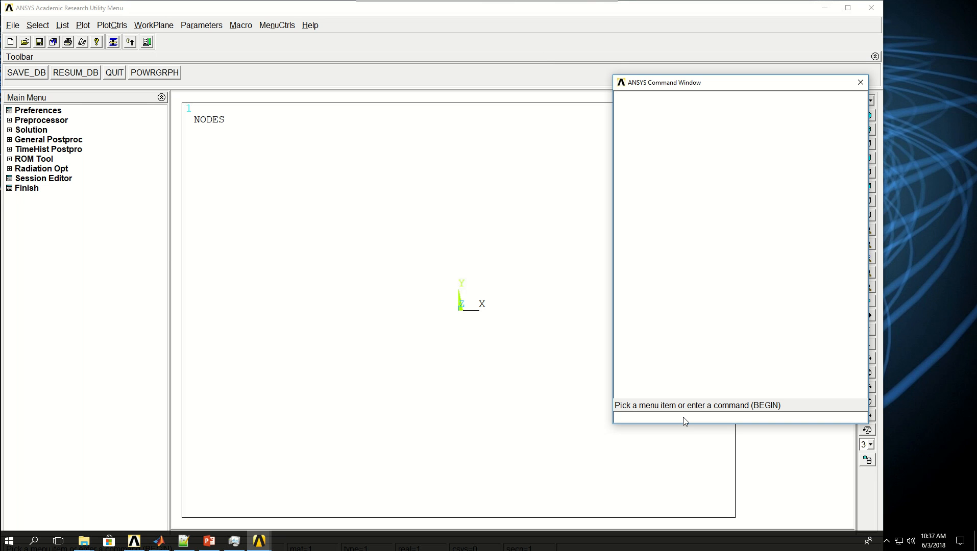
Step: Define the parameters BIG_RAD=4E-3 and SML_RAD=2.5E-3 with commands
type("BIG_RAD=4")
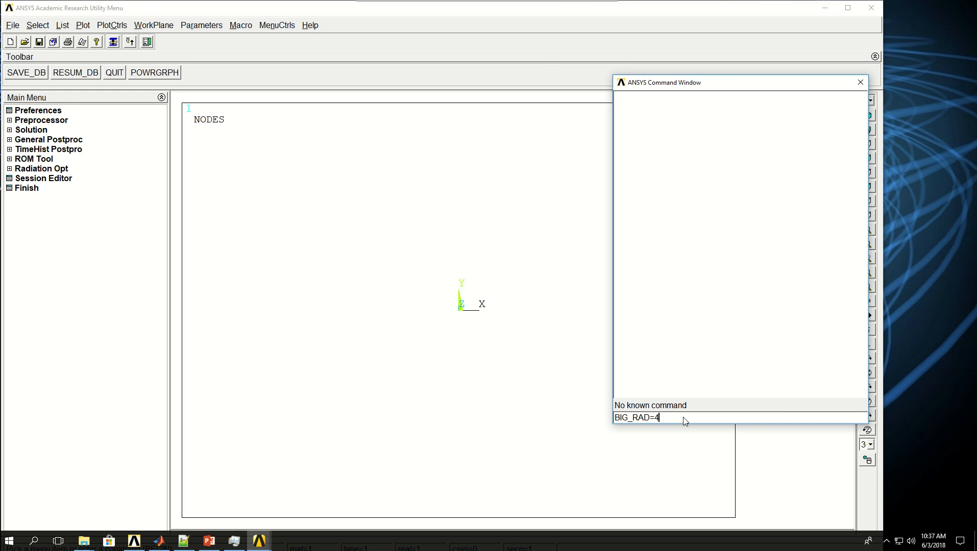
type("E-3")
key("Return")
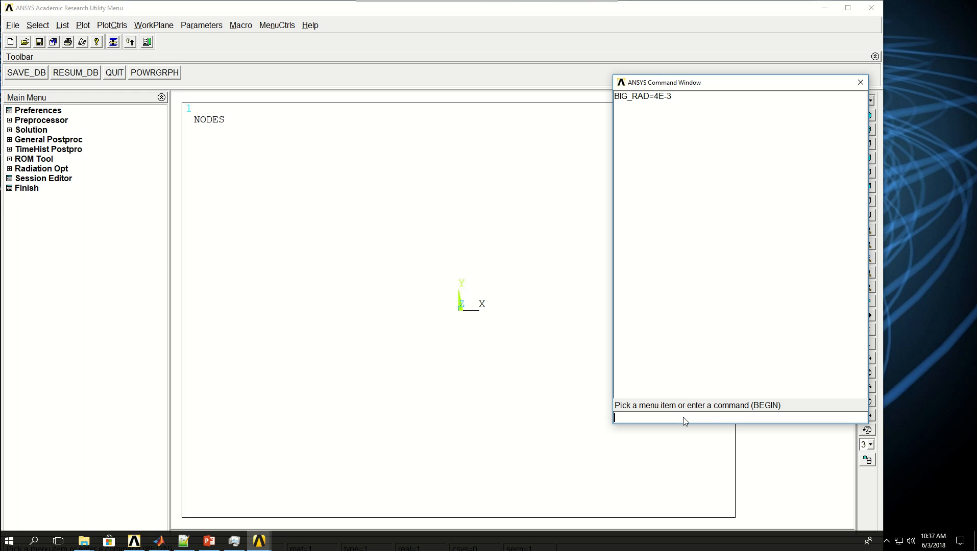
type("SML")
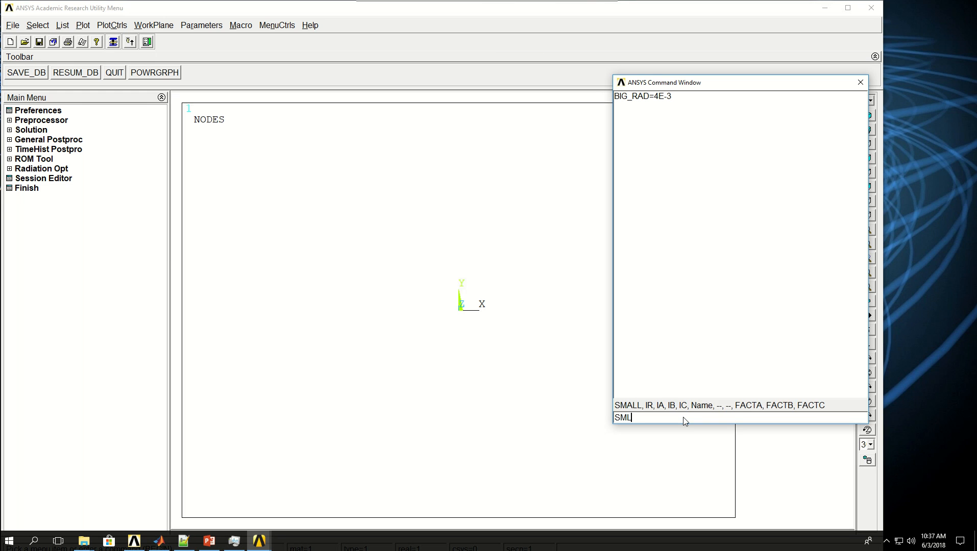
type("_RAD=")
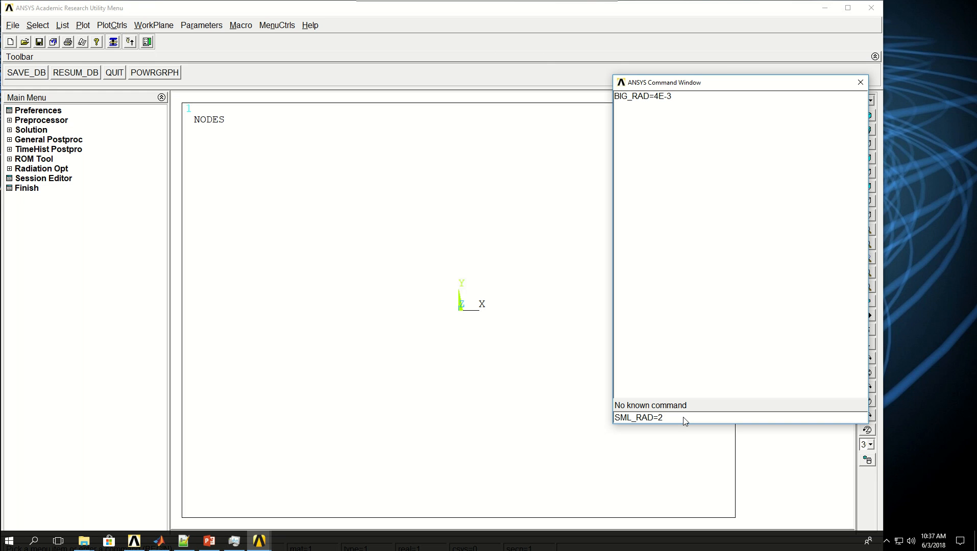
type("2.5E-3")
key("Return")
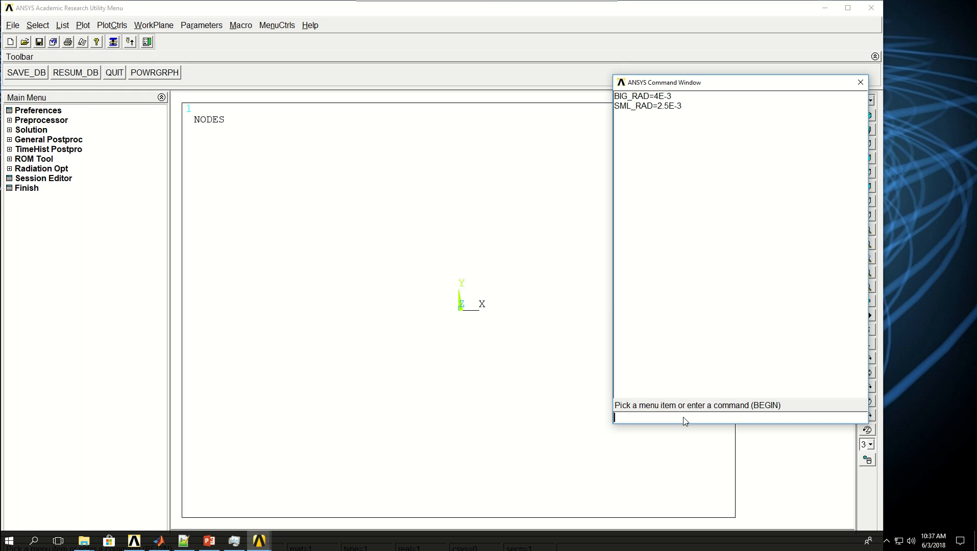
Step: Define the fillet radius parameter FLT_RAD=1.5E-2
type("FLT")
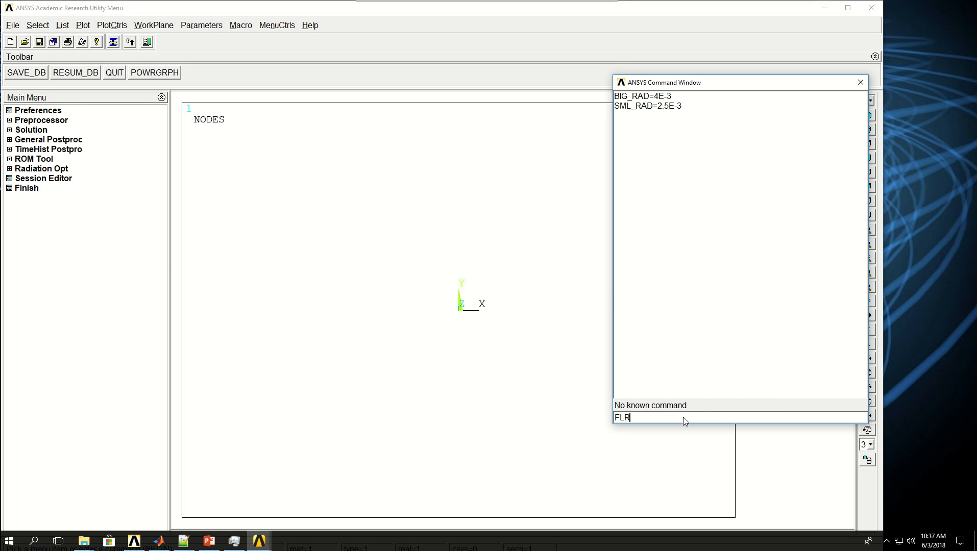
type("_1")
key("BackSpace")
type("RAD=1.5E-2")
key("Return")
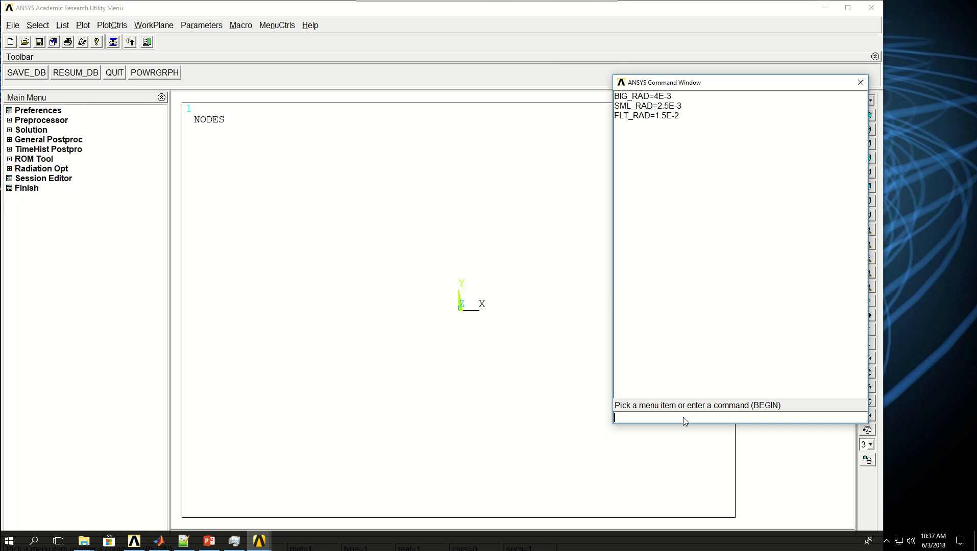
Step: Define the total height parameter TOT_HGH=8E-2
type("TOT")
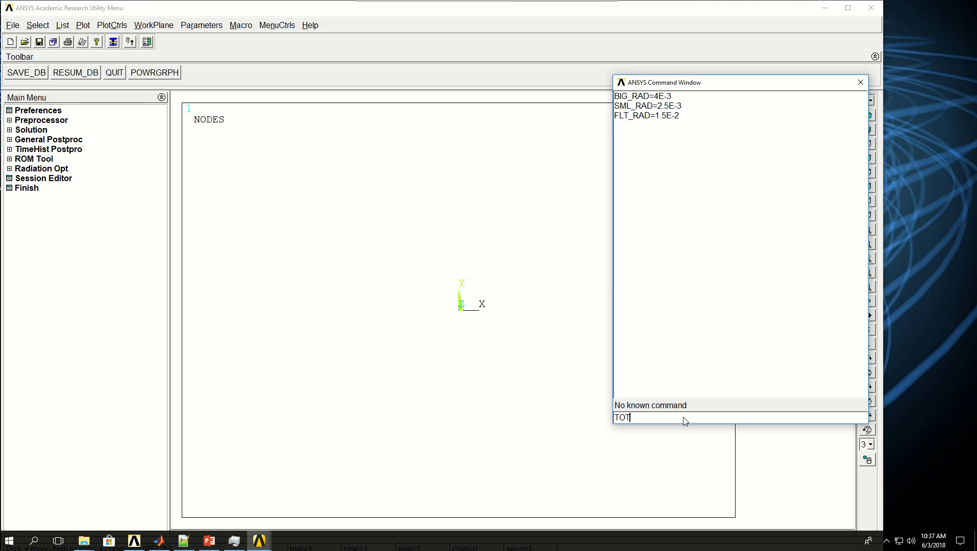
type("_8")
key("BackSpace")
type("HGH=8E-2")
key("Return")
Step: Define the height parameters TAB_HGH=2.5E-2 and RMP_HGH=1E-2
type("TAB HGH")
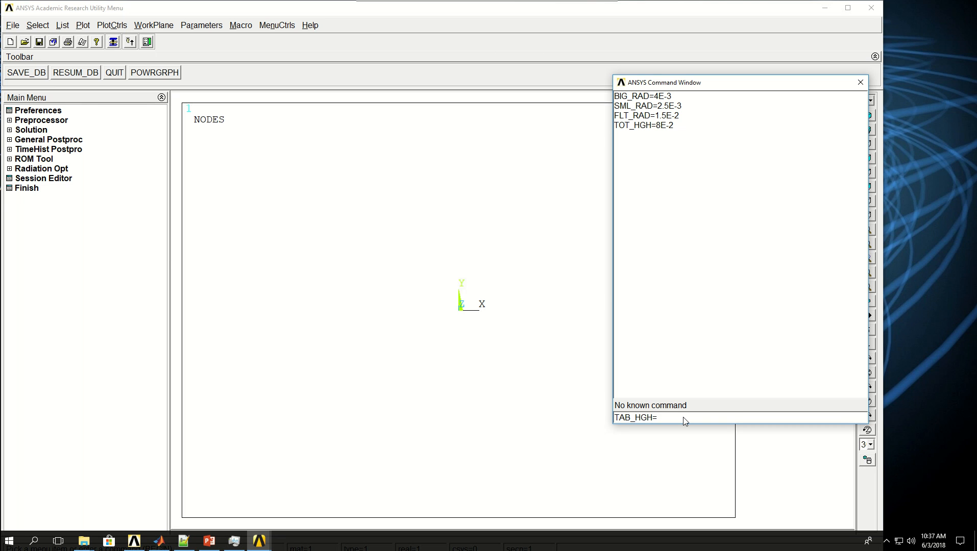
type("=2.5E-2")
key("Return")
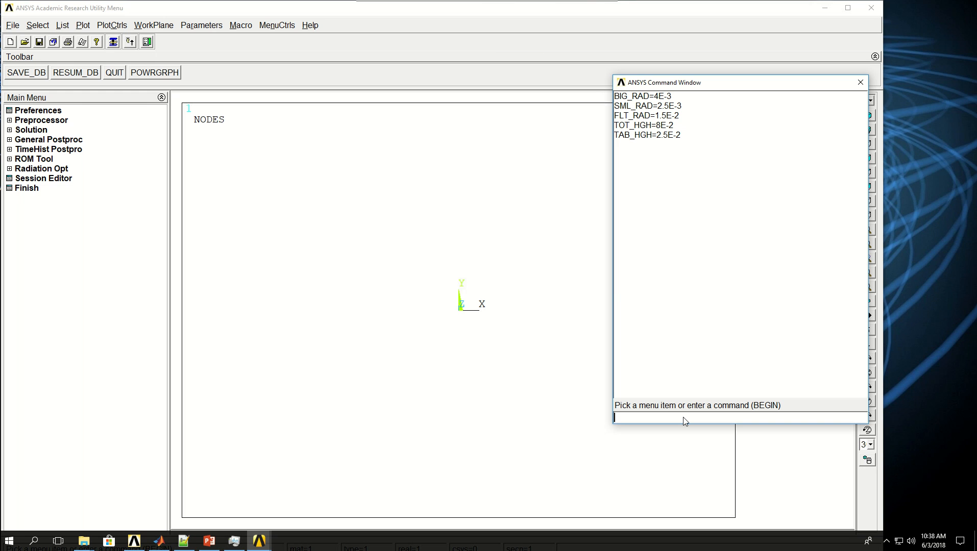
type("RMP ")
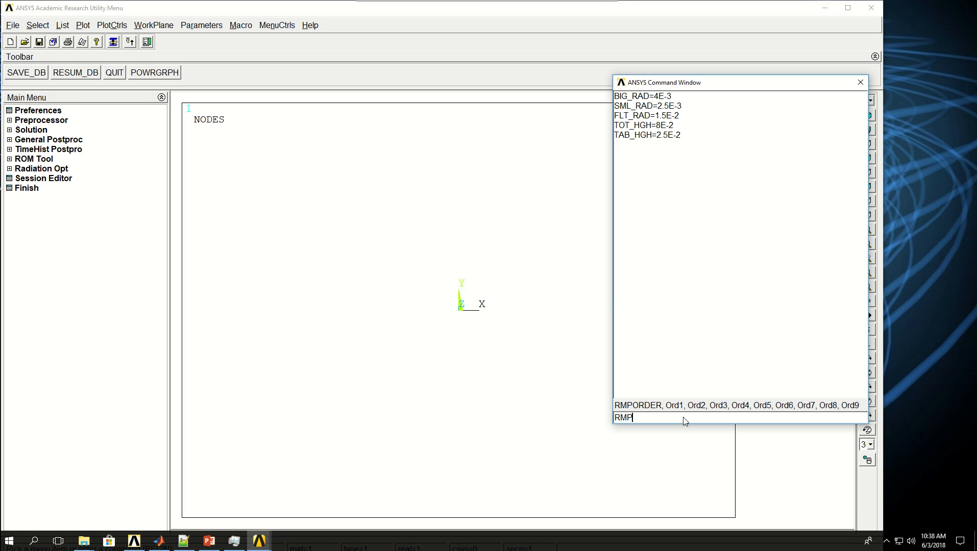
type("HGH=1E-2")
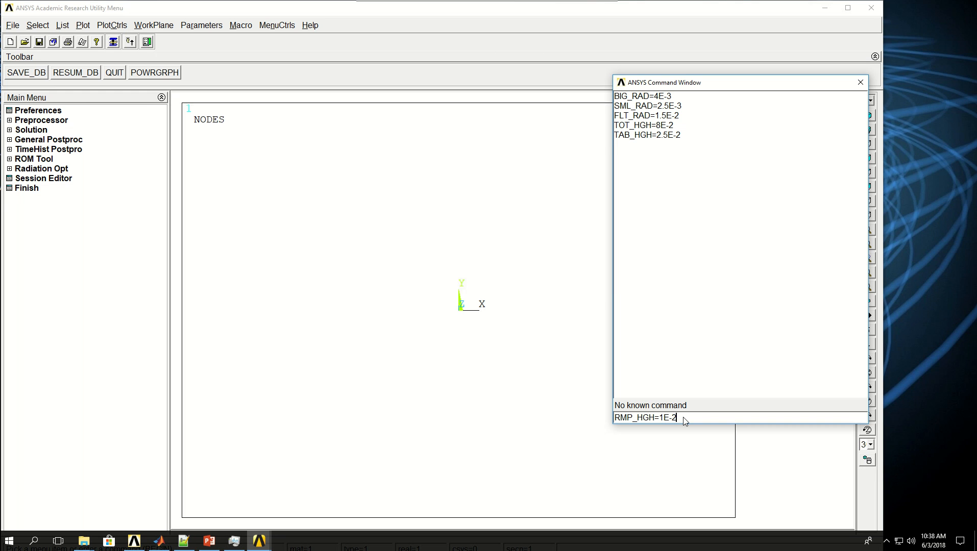
key("Return")
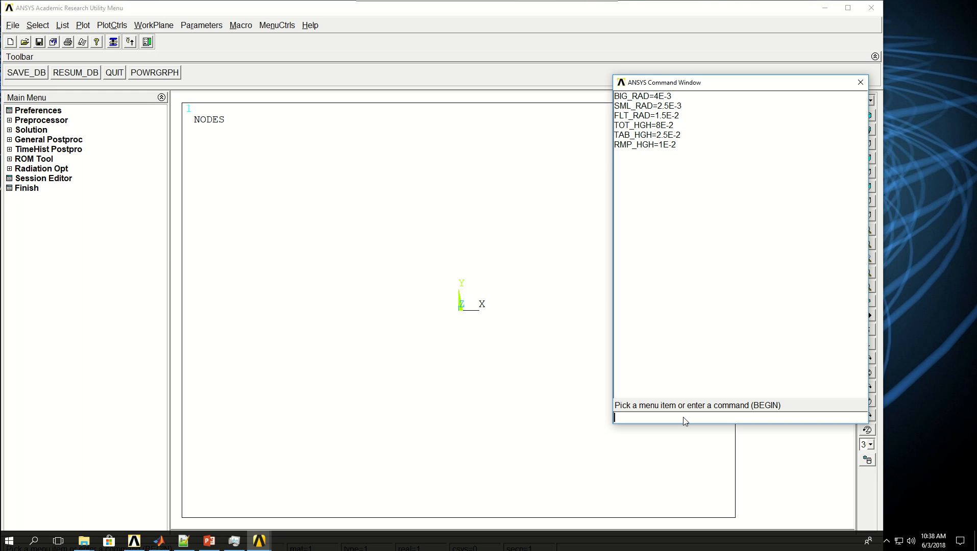
Step: Enter the preprocessor with /PREP7 and define element type 1 as 186 with ET,1,186
type("/PREP")
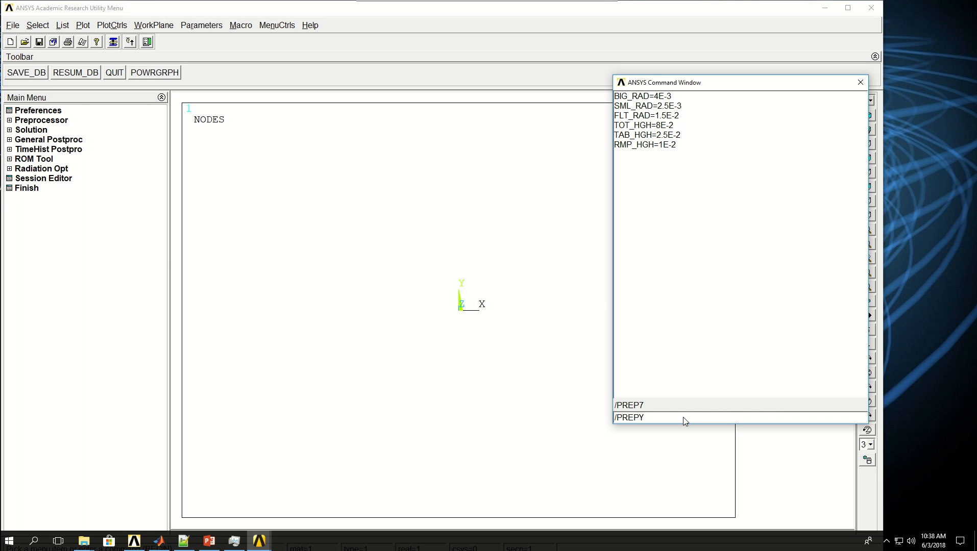
type("7")
key("Return")
type("ET,1,186")
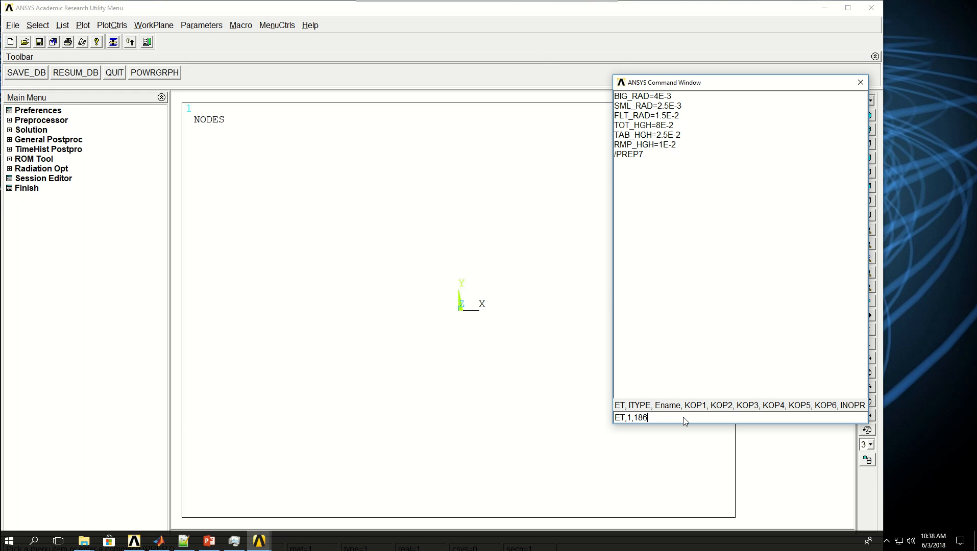
key("Return")
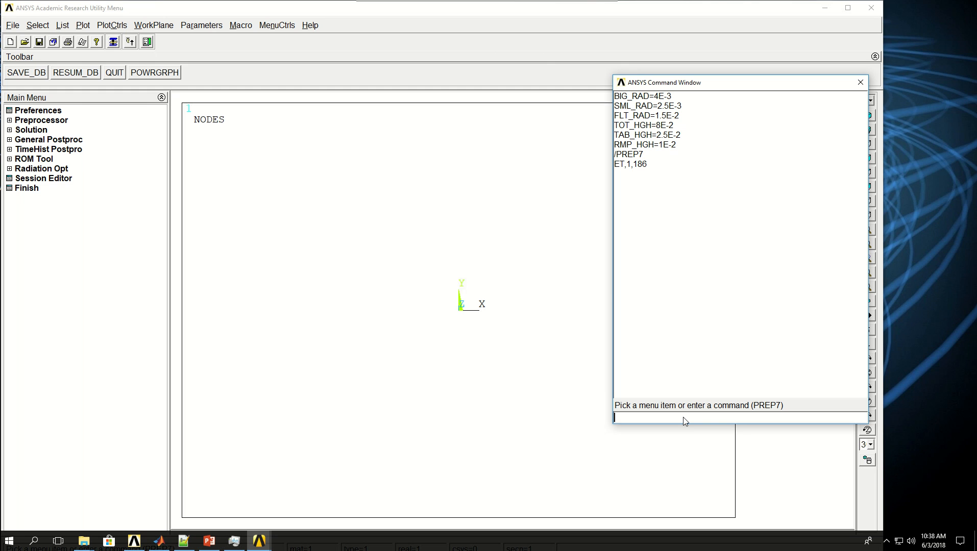
Step: Set material 1's elastic modulus EX to 49E9 and Poisson's ratio PRXY to 0.3 using MP commands
type("MP")
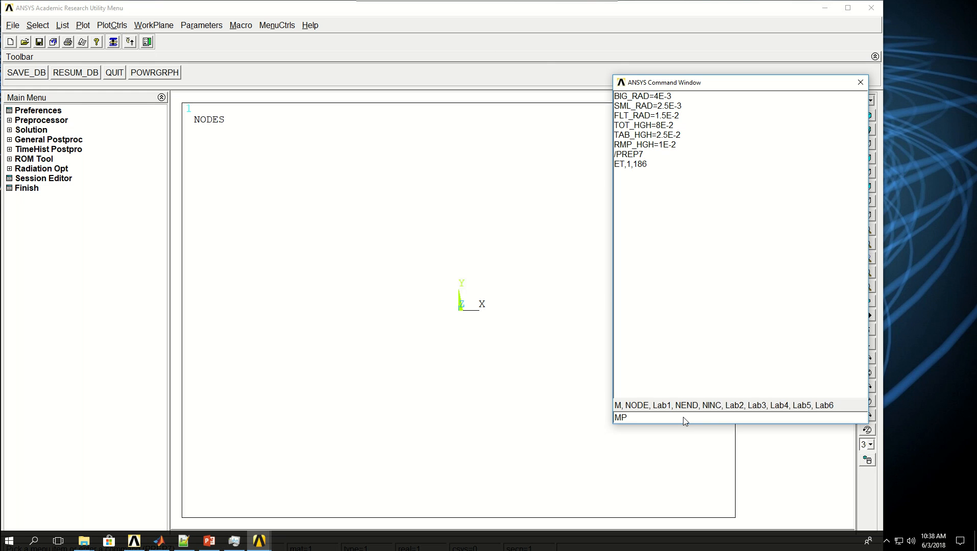
type(",EX,1,")
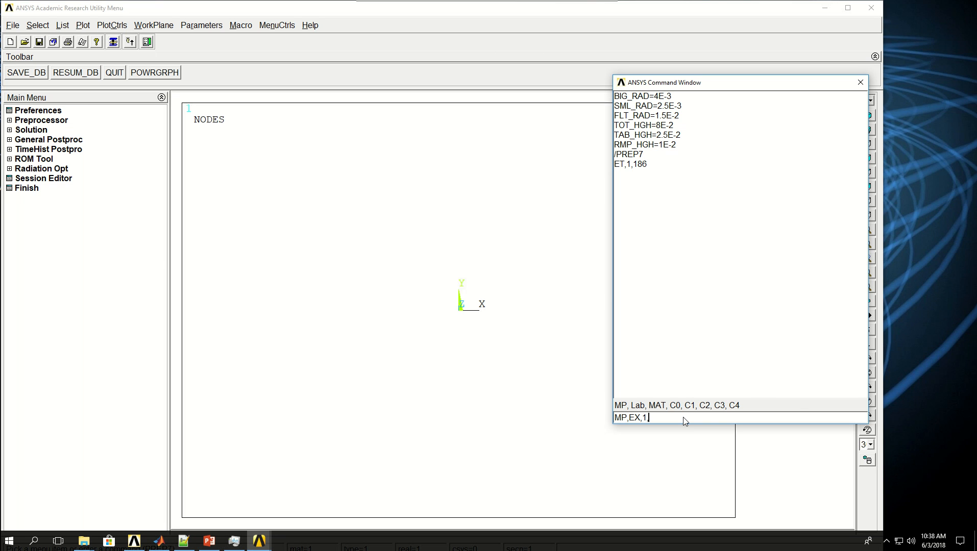
type("49E9")
key("Return")
type("M")
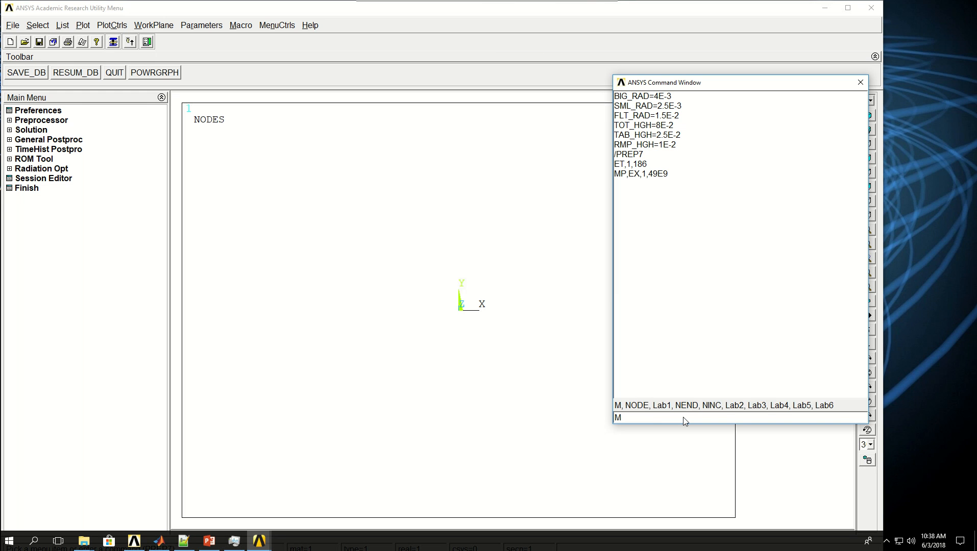
type("P,PRXY,1,0.3")
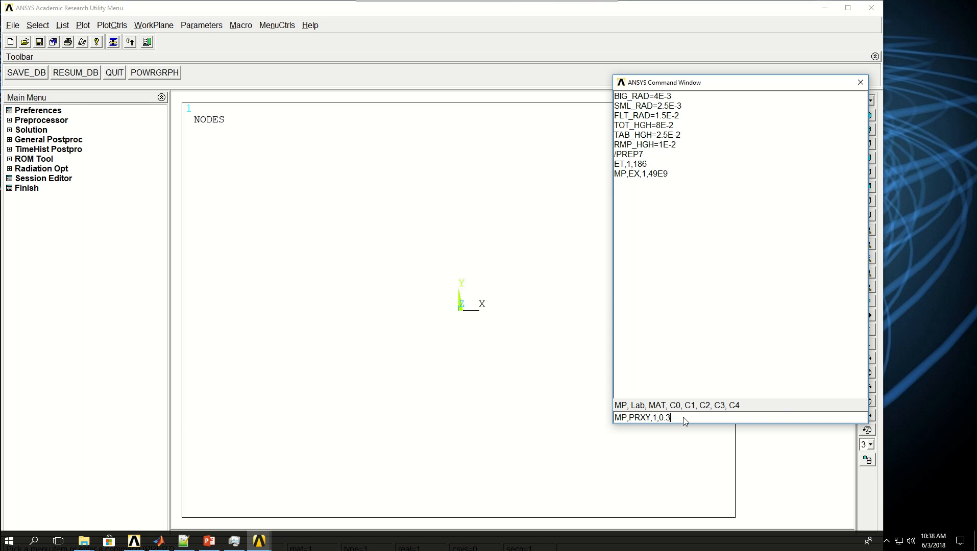
key("Return")
Step: Set material 1's density to 2800 with MP,DENS,1,2800, reusing the previous material property command
key("Up")
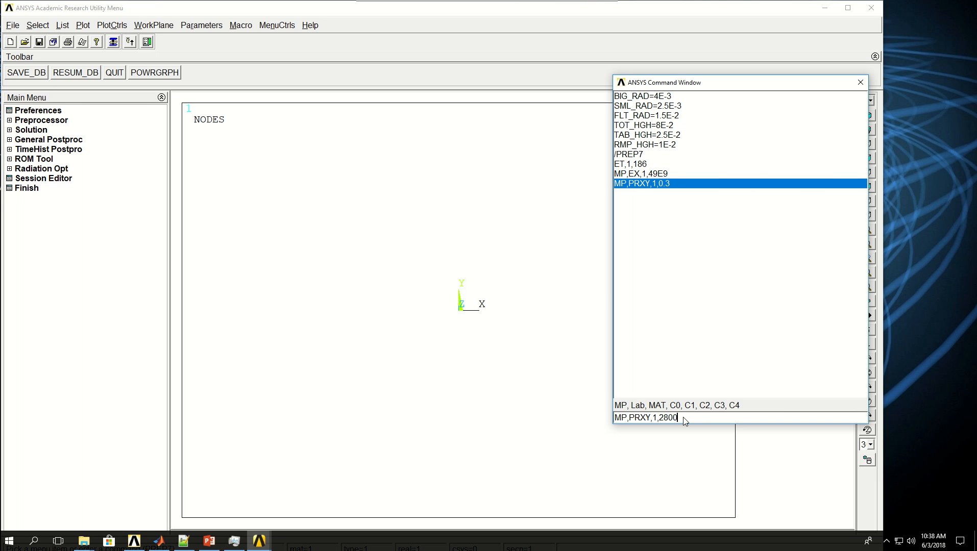
key("Left")
key("Left")
key("Left")
key("Left")
key("Left")
key("Left")
key("Left")
key("shift+Left")
key("shift+Left")
key("shift+Left")
key("shift+Left")
type("DENS")
key("Return")
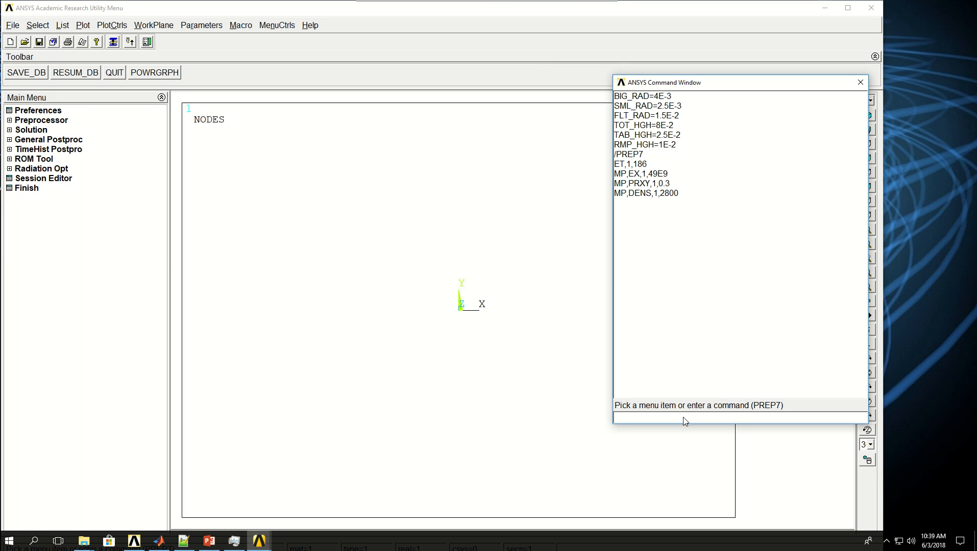
Step: Create auto-numbered keypoints on the vertical axis at (0,0) and (0,TOT_HGH) using the K command
type("K,")
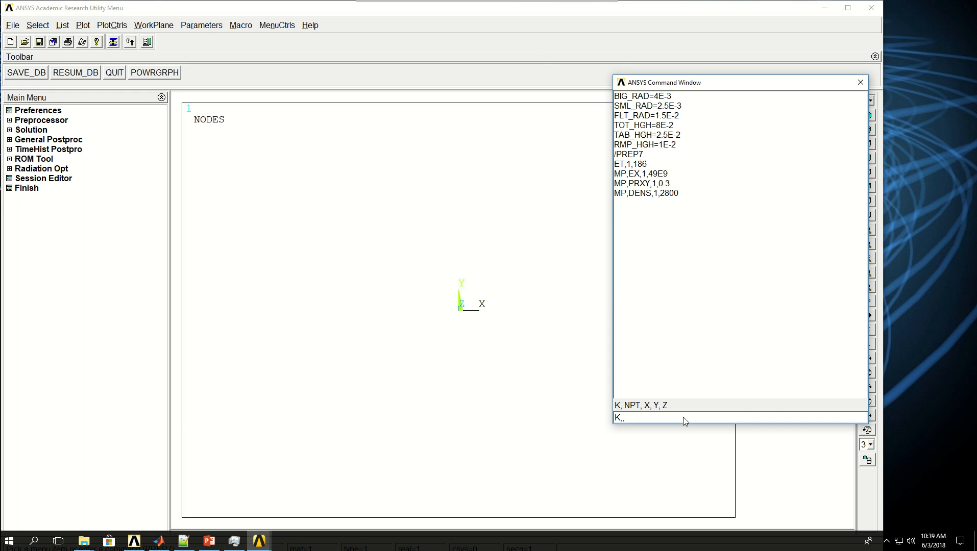
type(",0,0")
key("Return")
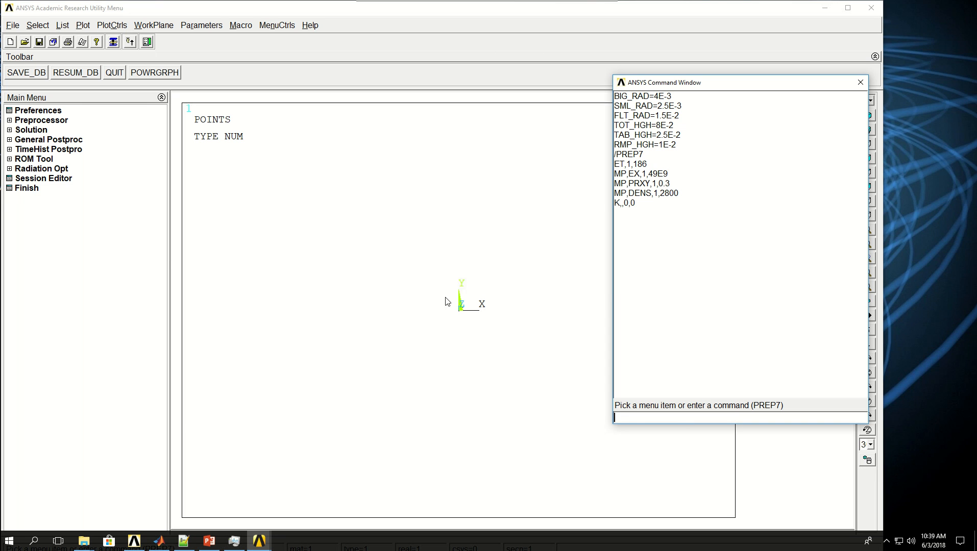
type("K,")
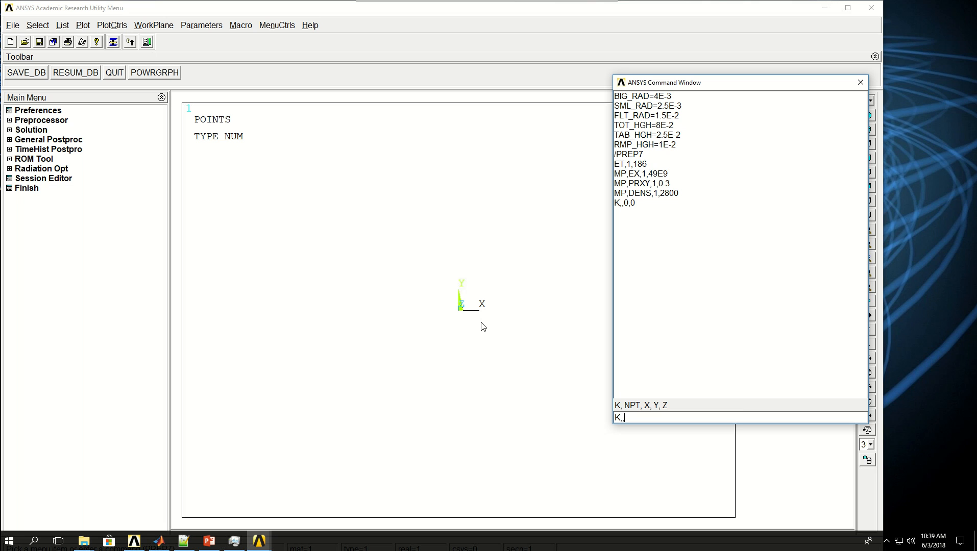
type(",0,TOT_HGH")
key("Return")
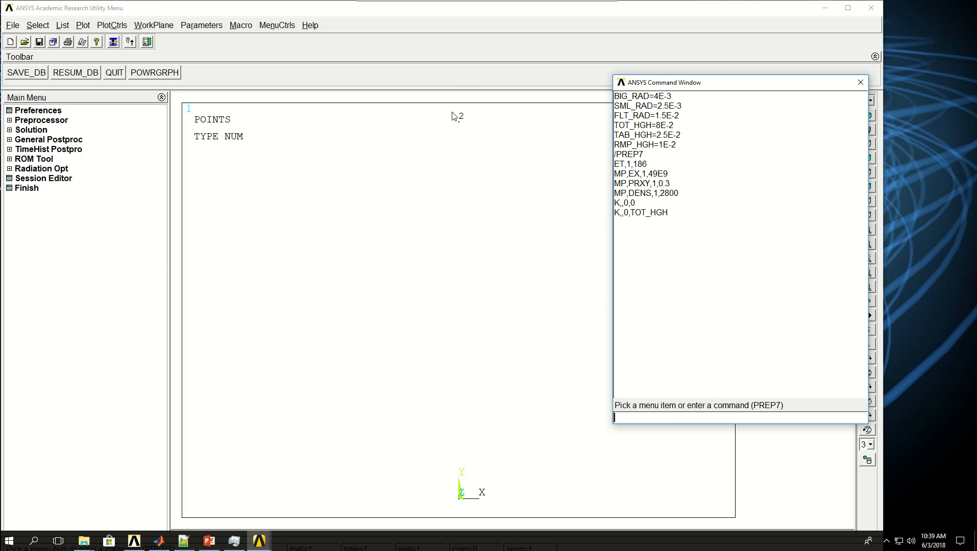
Step: Create keypoints at (BIG_RAD,TOT_HGH) and (BIG_RAD,TOT_HGH-TAB_HGH) for the wide section's outer edge
type("K,,")
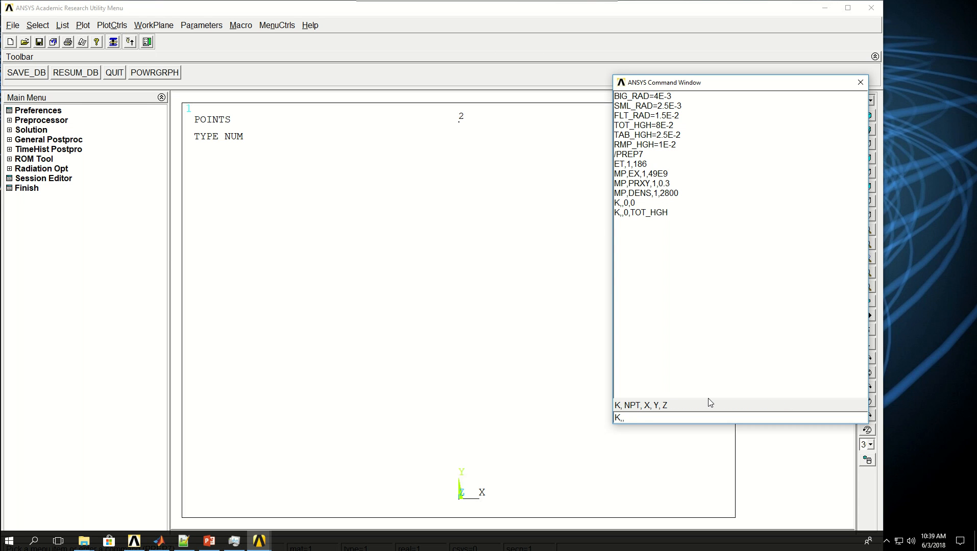
type("BIG_RAD,TOT_HGH")
key("Return")
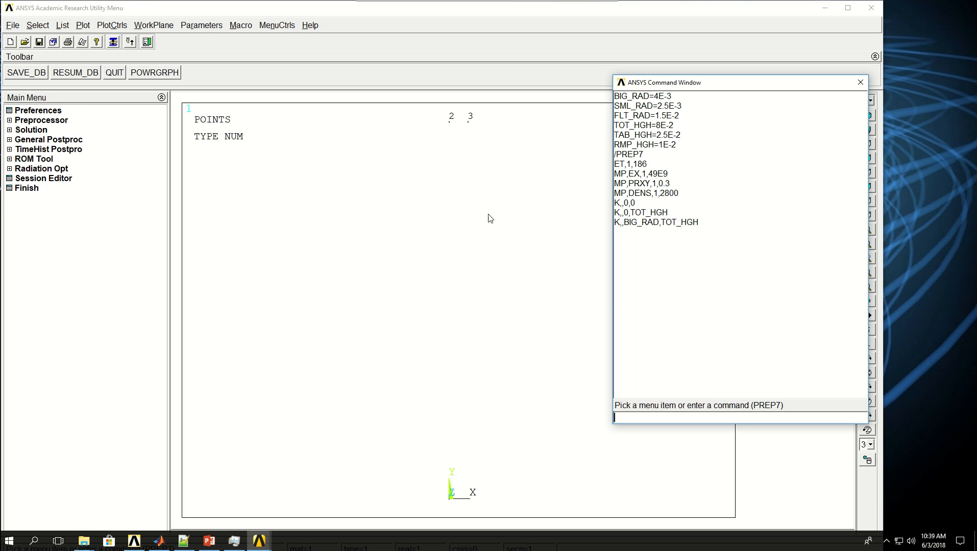
key("Up")
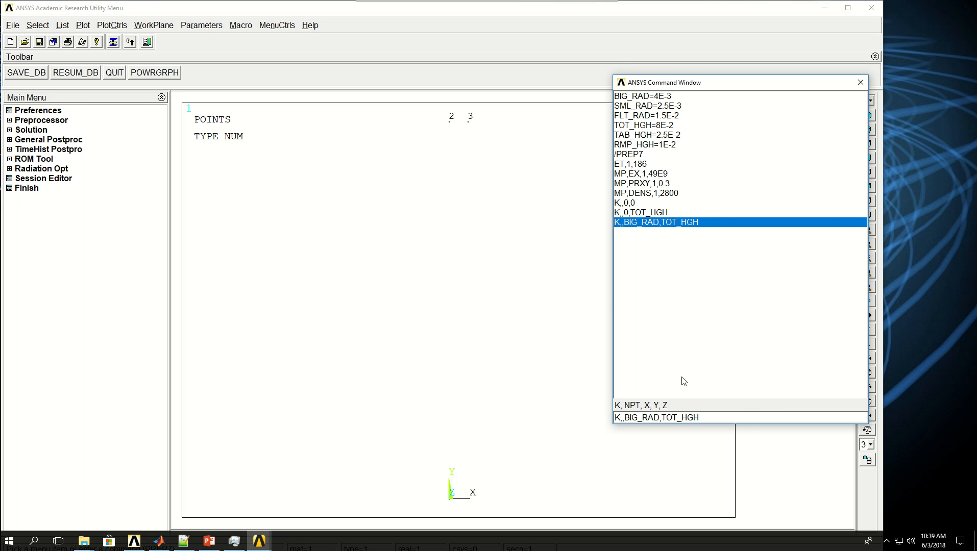
type("-TAB_HGH")
key("Return")
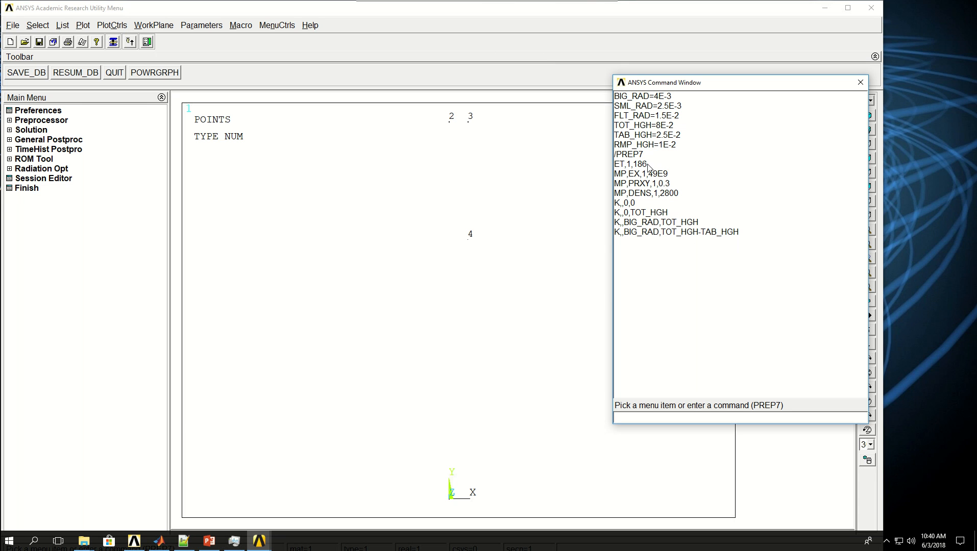
Step: Create a keypoint at (SML_RAD,TOT_HGH-TAB_HGH-RMP_HGH) by adapting the previous keypoint command
key("Up")
type("-RMP_HGH")
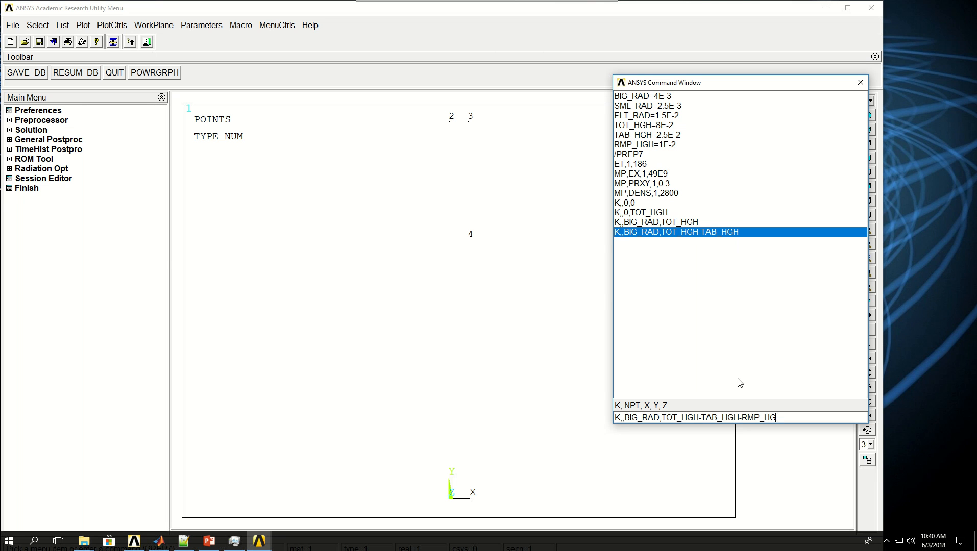
left_click(638, 417)
key("BackSpace")
key("BackSpace")
key("BackSpace")
type("SML")
key("Return")
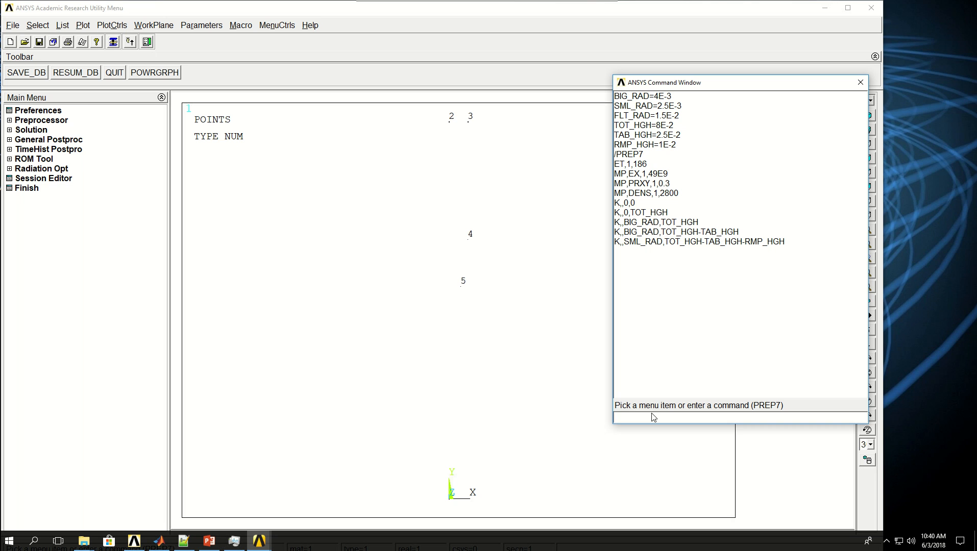
Step: Create a keypoint on the base at (SML_RAD,0)
type("K,")
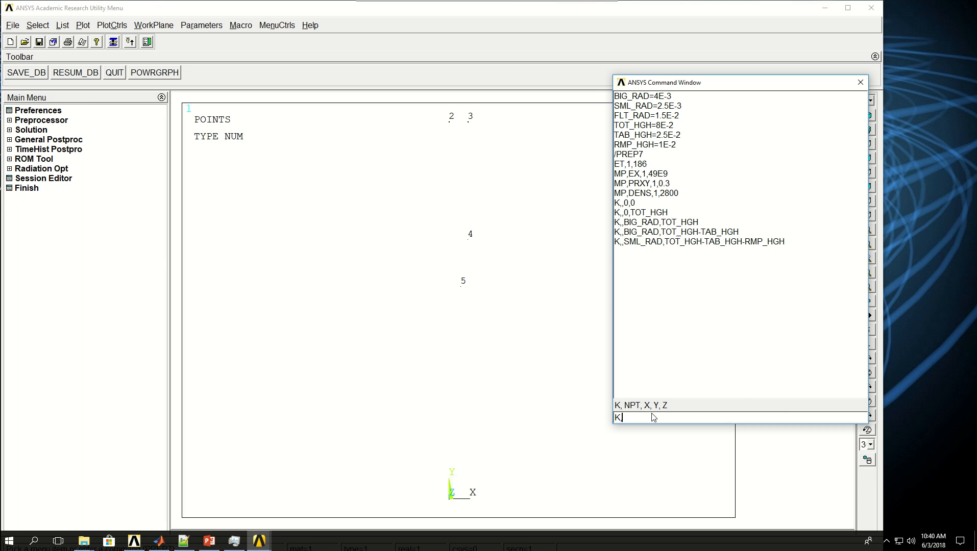
type(",SML_RAD,0")
key("Return")
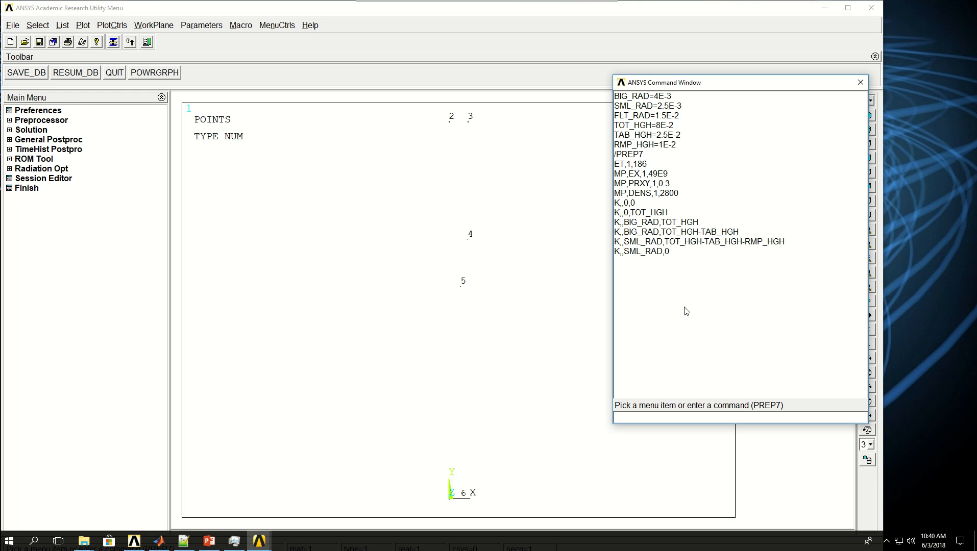
Step: Create straight lines joining keypoints 1-2, 2-3, 3-4, 4-5, 5-6 and 6-1 to close the profile
type("L,1,2")
key("Return")
type("L")
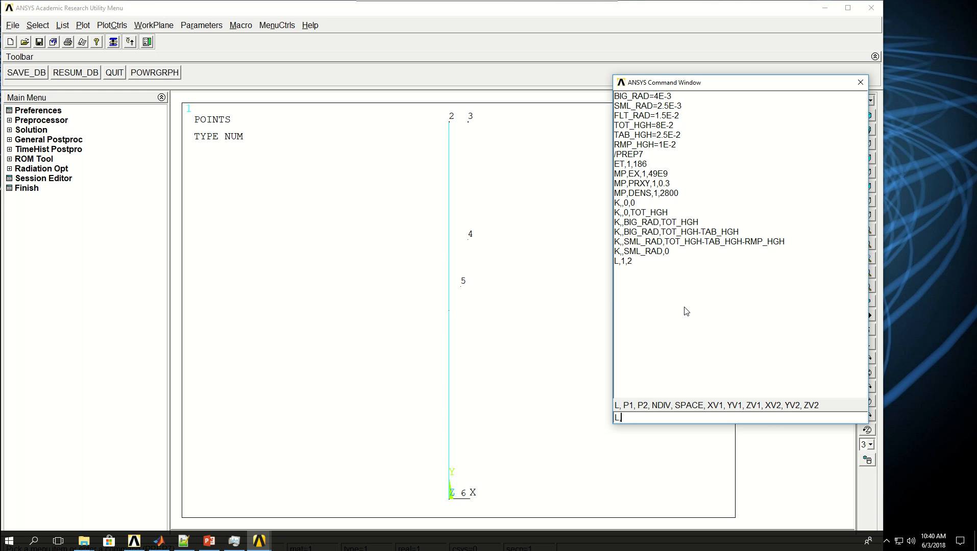
type(",2,3")
key("Return")
type("L,3,4")
key("Return")
type("L,4,5")
key("Return")
type("L")
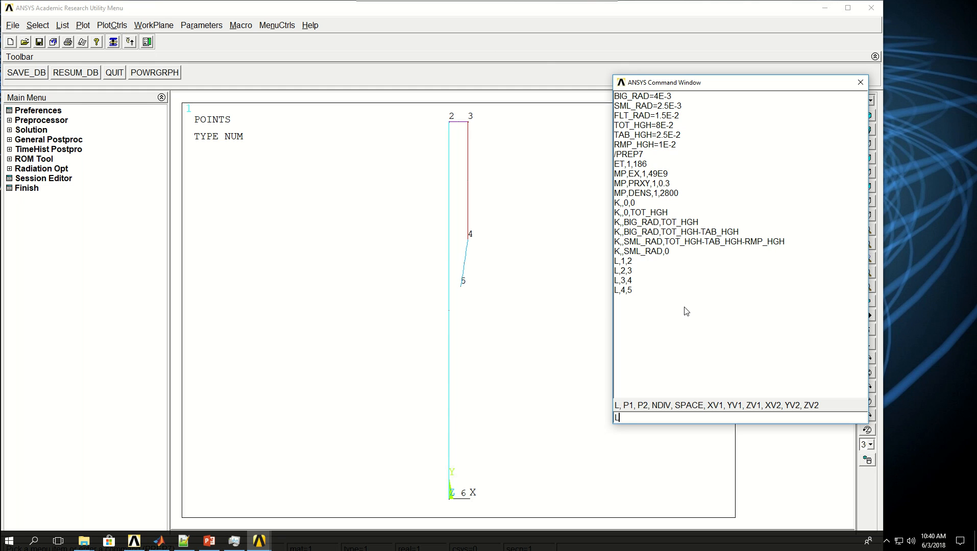
type(",5,6")
key("Return")
type("L")
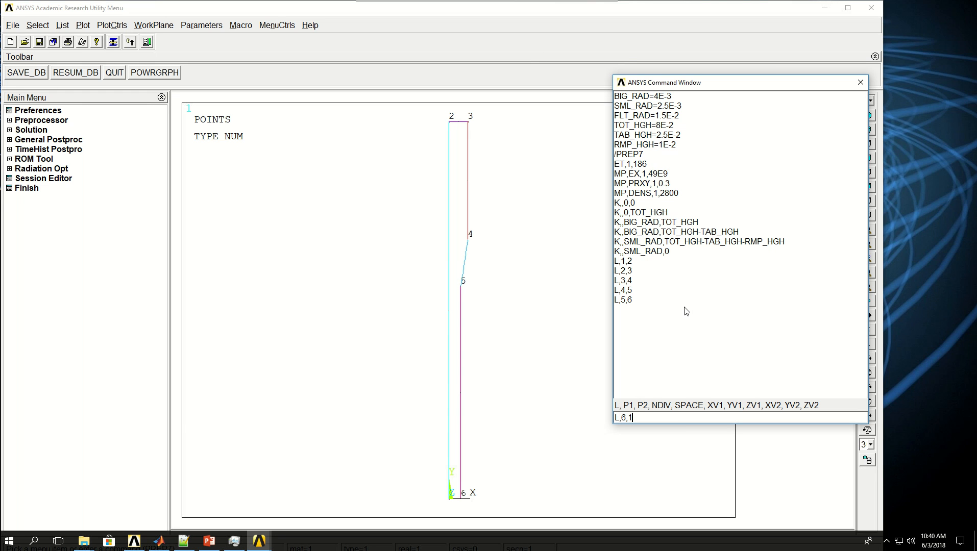
key("Return")
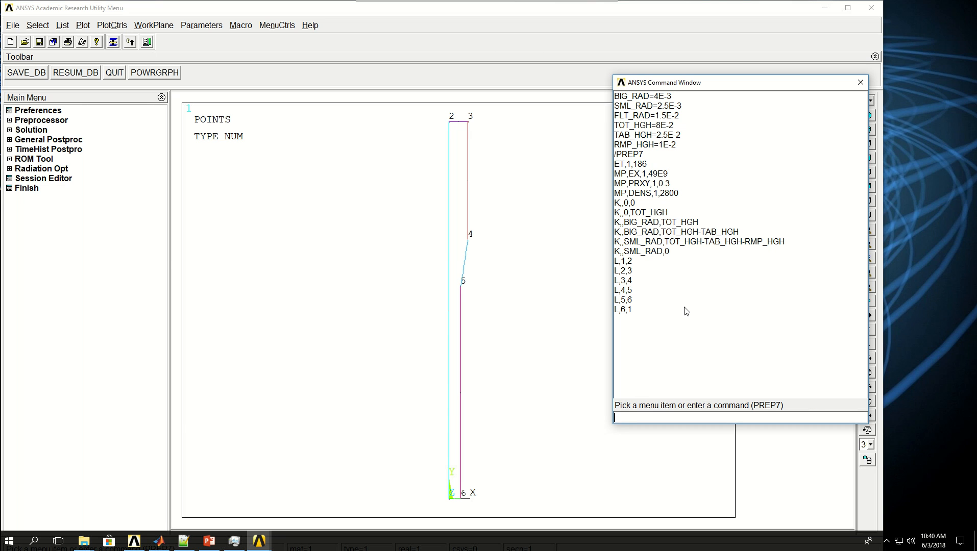
Step: Plot the lines and turn on line numbering with /PNUM,LINE,1, refreshing the display
type("LPLOT")
key("Return")
type("/PNU")
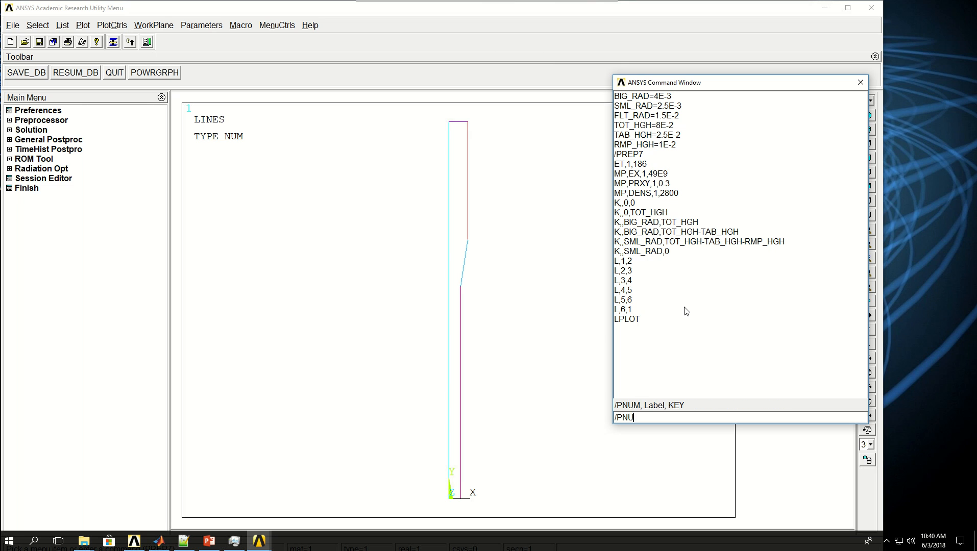
type("M,LINE,1")
key("Return")
type("/REPLOT")
key("Return")
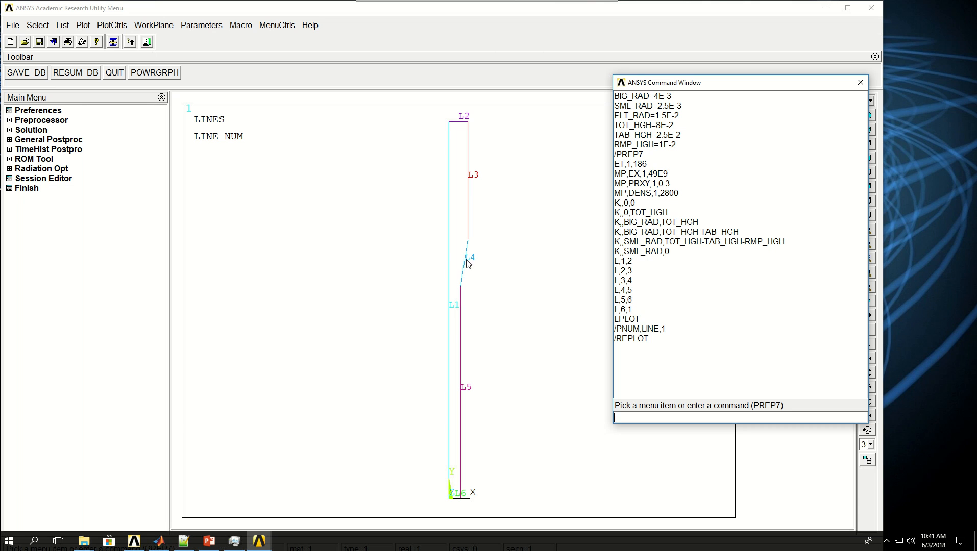
Step: Fillet lines 3 and 4 with radius FLT_RAD using the LFILLT command
left_click(686, 418)
type("LF")
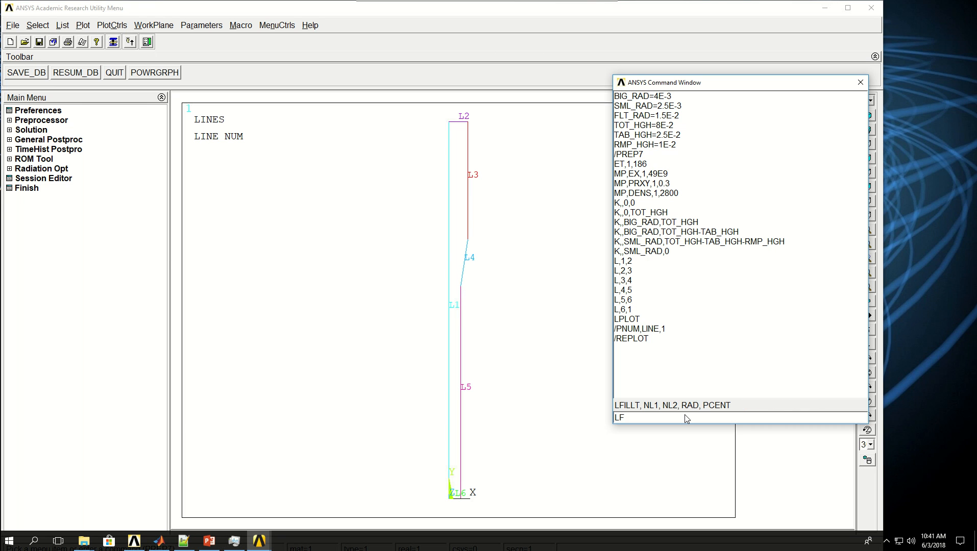
type("ILLT,3,4FLT_RAD")
type(",")
key("Return")
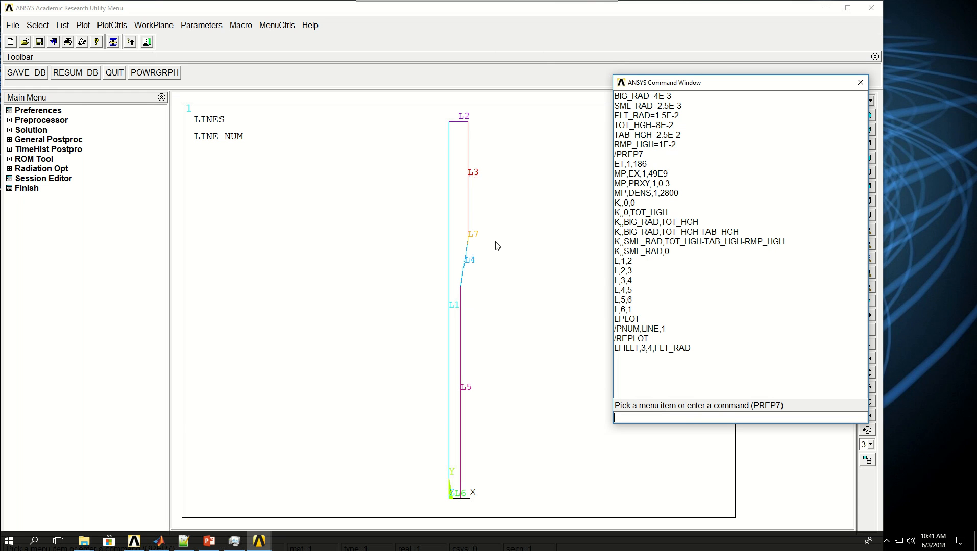
Step: Fillet lines 4 and 5 with radius FLT_RAD by adapting the previous LFILLT command
key("Up")
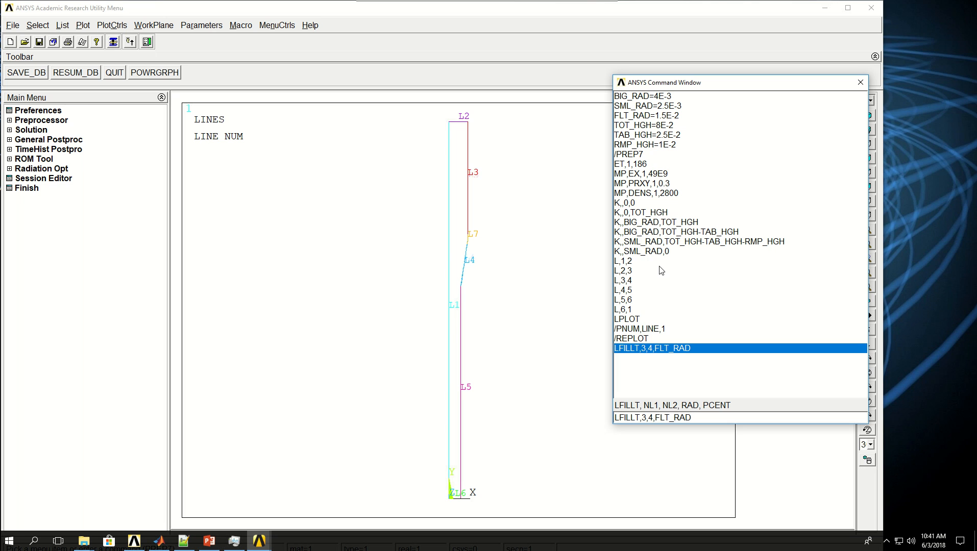
key("shift+Left")
type("5")
key("shift+Right")
type("4")
key("Return")
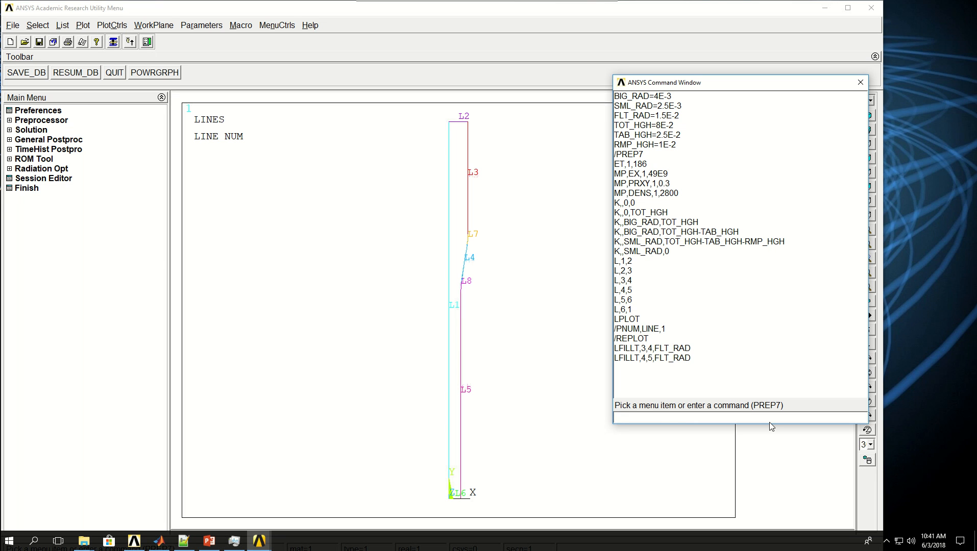
Step: Create an area bounded by all the profile lines with AL,ALL
type("AL")
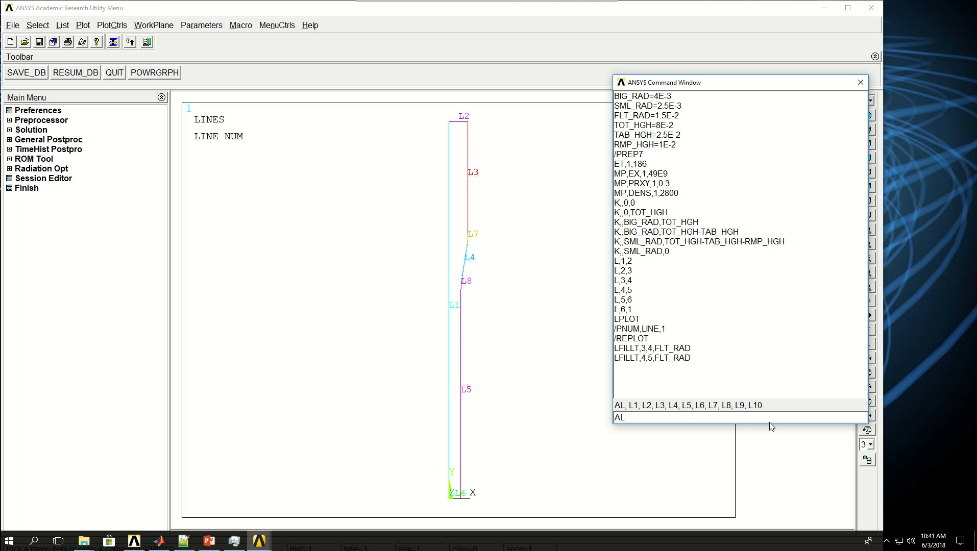
type(",ALL")
key("Return")
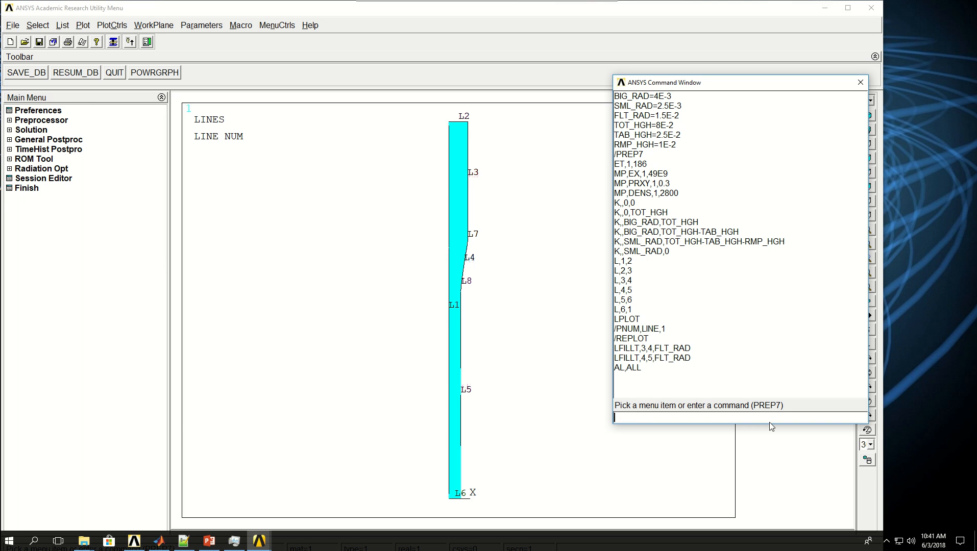
Step: Turn off line numbering with /PNUM,LINE,0 and plot the areas
type("/PNUM,LINE,")
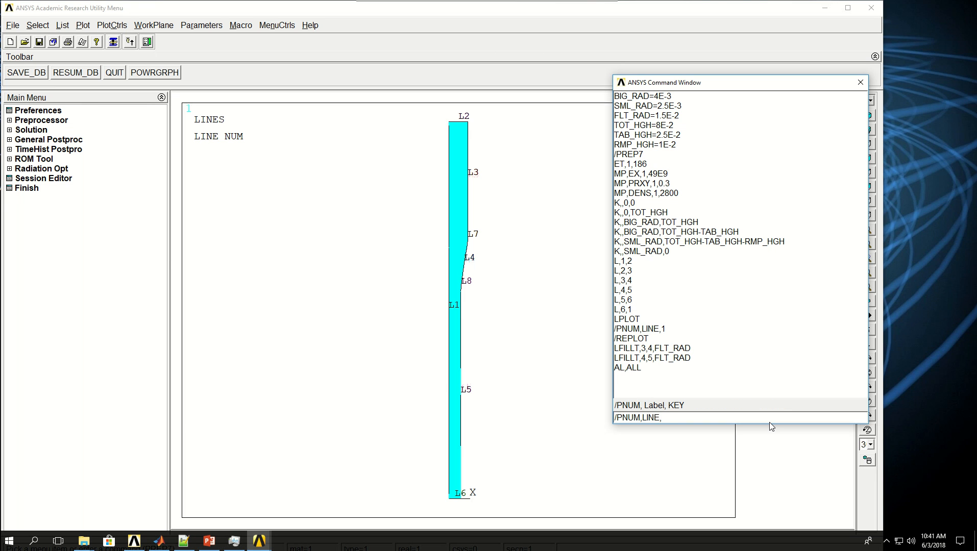
type("0")
key("Return")
type("/REPLOT")
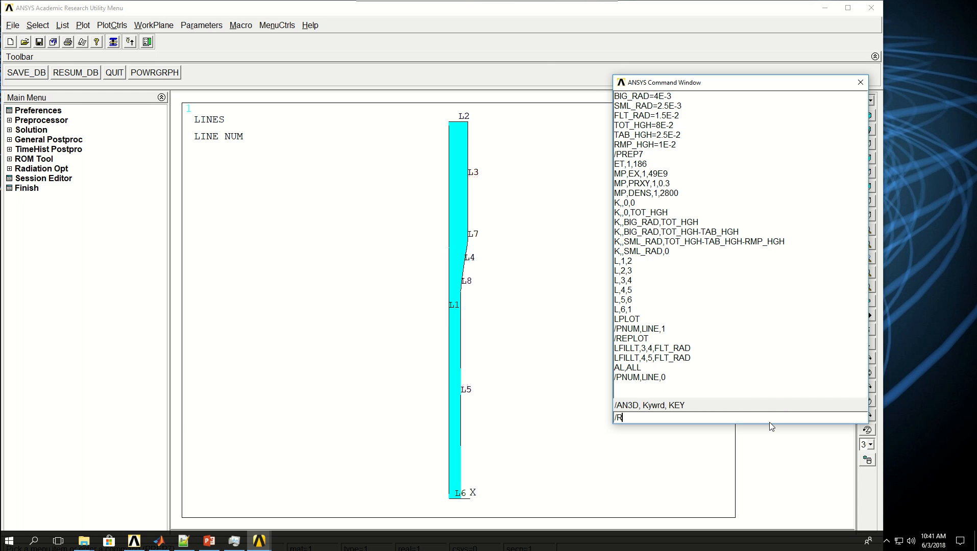
key("Return")
type("APLOT")
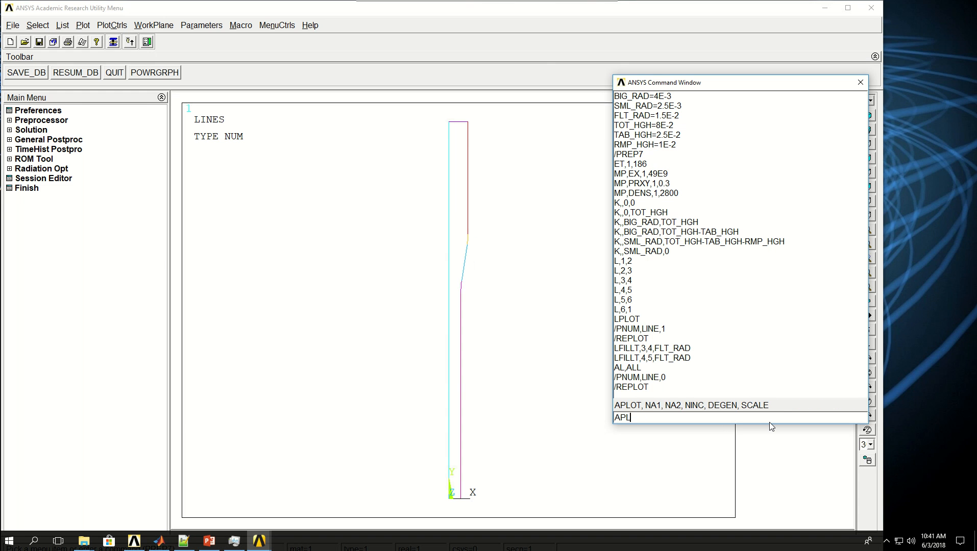
key("Return")
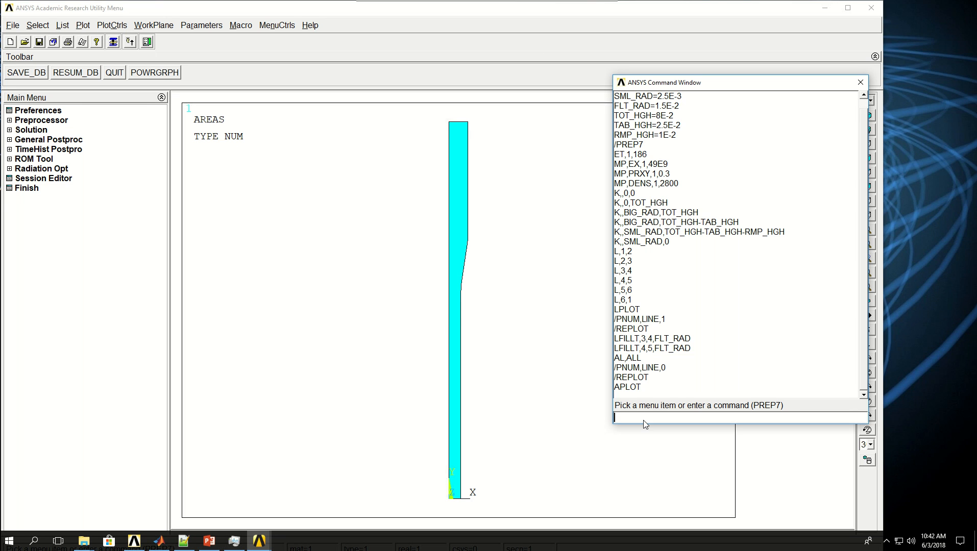
Step: Rotate area 1 by 90 degrees about the axis through keypoints 1 and 2 in one segment, using VROTAT
type("VRO")
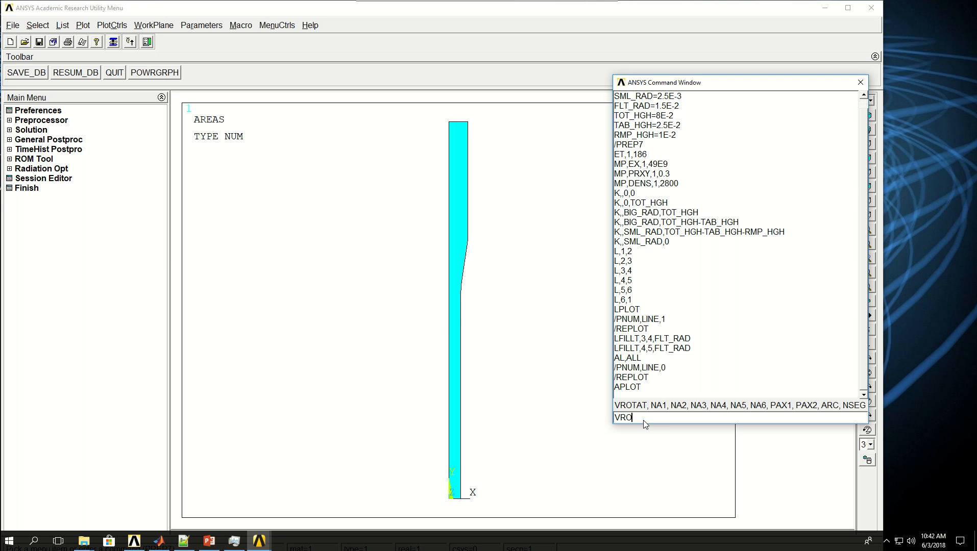
type("TAT,1,,,,,")
key("Right")
type("1,2,90,1")
key("Return")
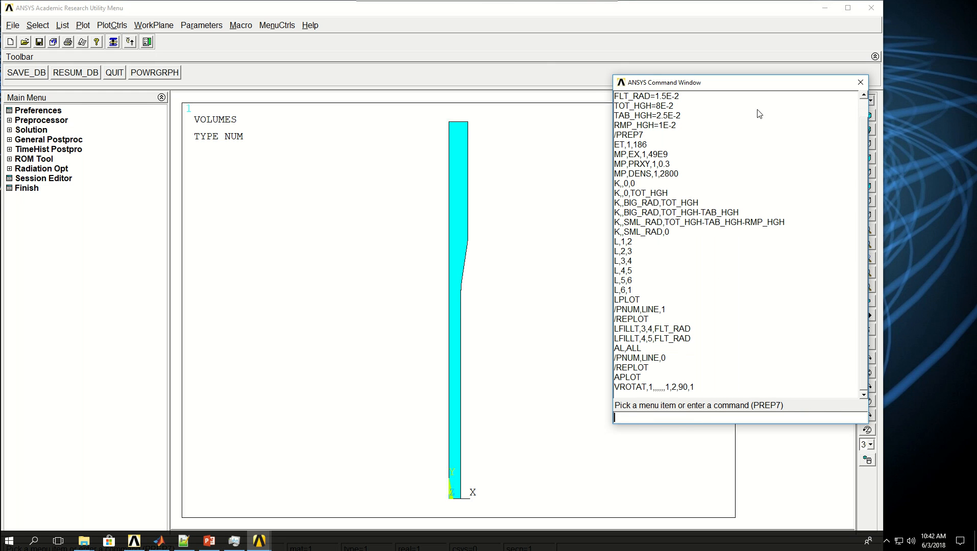
left_click_drag(750, 97, 830, 147)
left_click(729, 290)
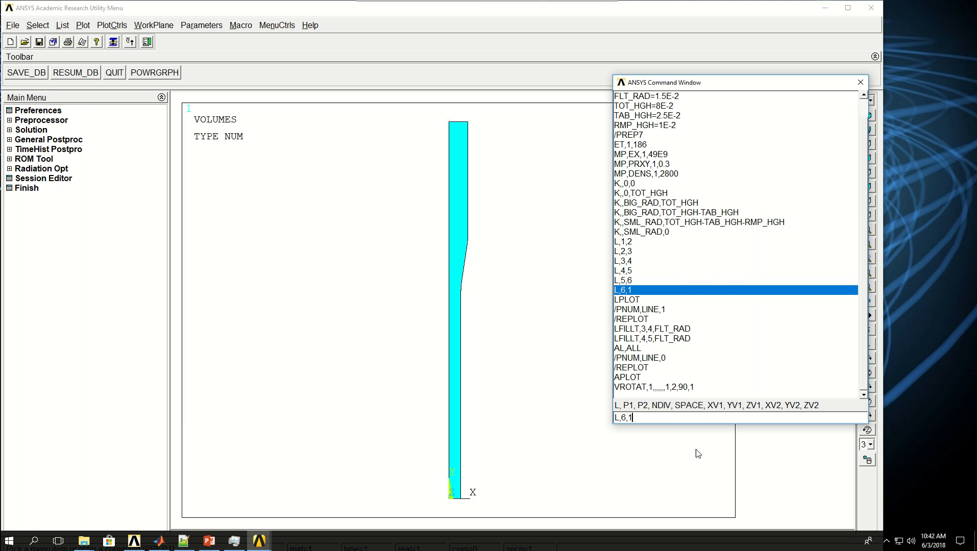
key("BackSpace")
key("BackSpace")
key("BackSpace")
key("BackSpace")
key("BackSpace")
Step: Move the command window off the view controls, and examine the revolved volume in isometric and rotated views
left_click_drag(750, 84, 723, 104)
left_click(868, 117)
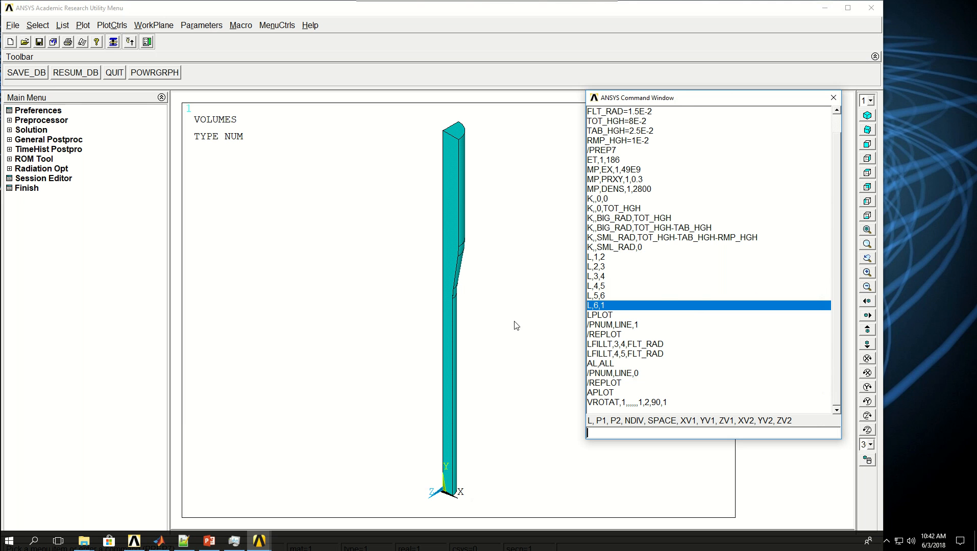
mouse_move(485, 303)
right_mouse_down("ctrl")
mouse_move(450, 297)
mouse_move(412, 314)
right_mouse_up("ctrl")
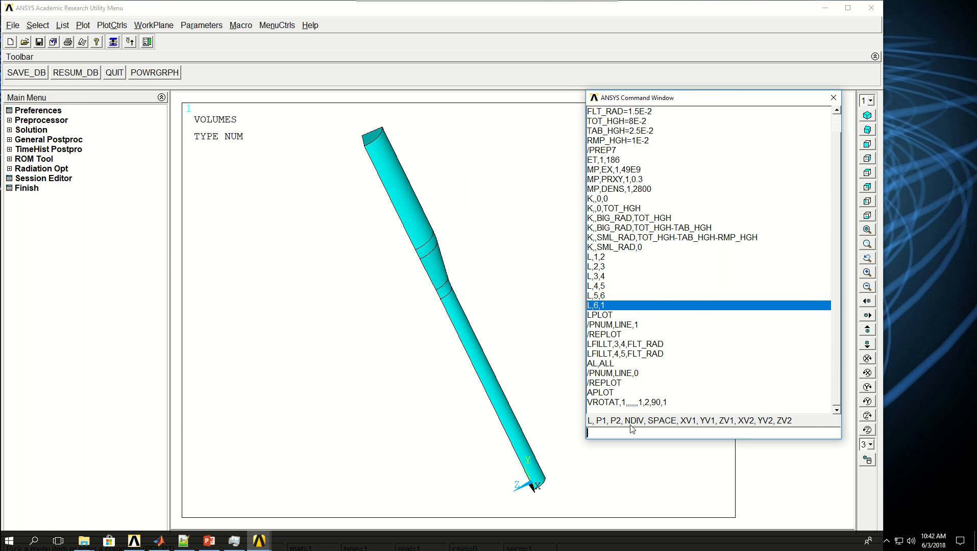
type("ASEL,AS,AREA,")
key("BackSpace")
key("BackSpace")
key("BackSpace")
key("BackSpace")
key("BackSpace")
key("BackSpace")
key("BackSpace")
key("BackSpace")
key("BackSpace")
key("BackSpace")
key("BackSpace")
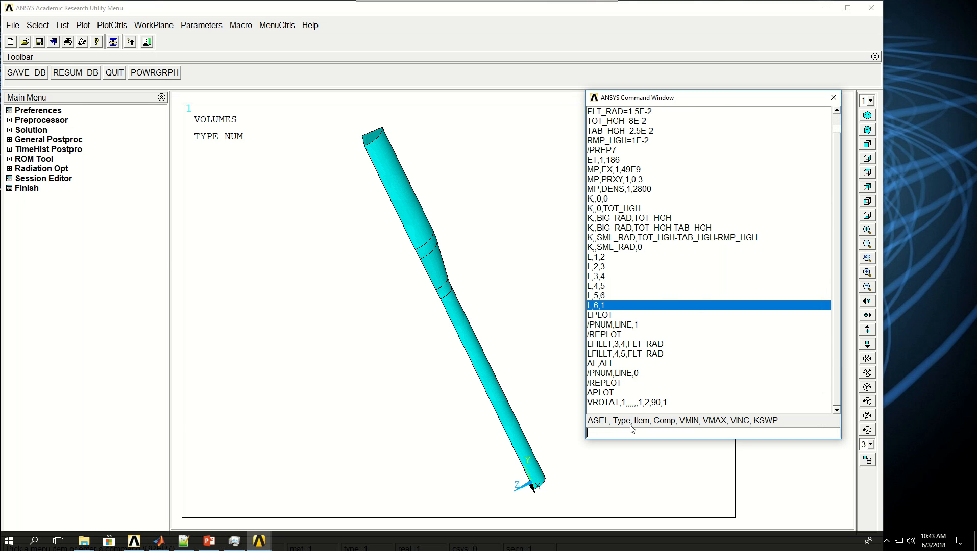
Step: Turn on area numbering with /PNUM,AREA,1 and plot the areas
type("/PNUM,AREA,1")
key("Return")
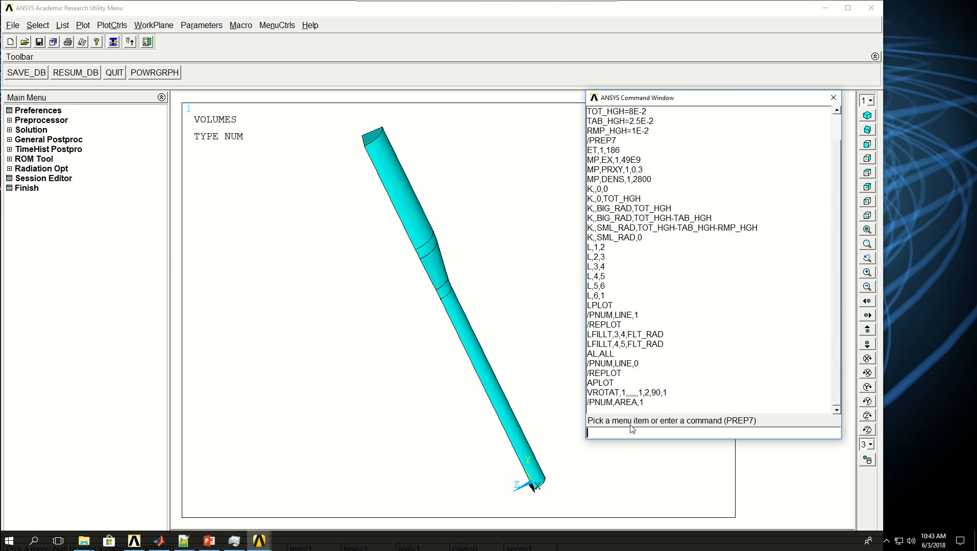
type("APLOT")
key("Return")
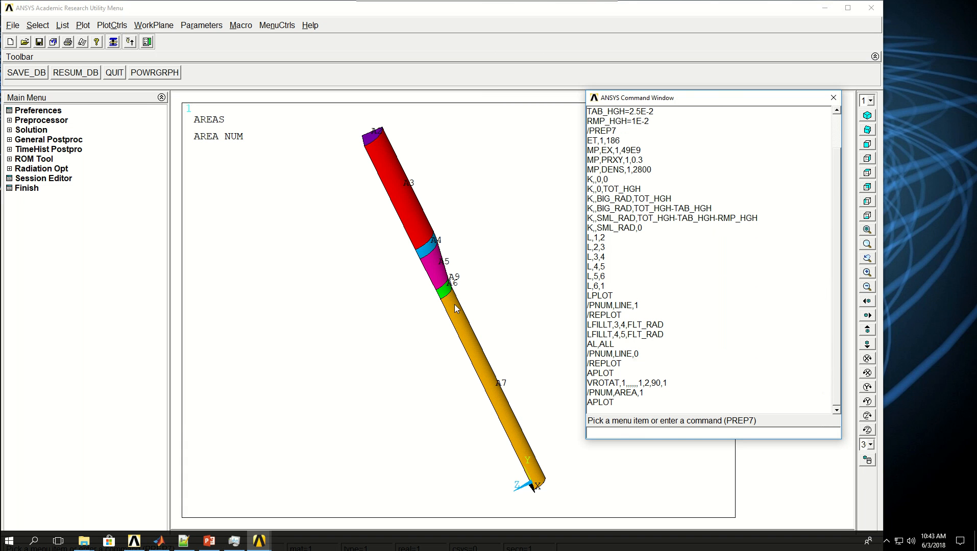
Step: Select the outer surface areas 3 to 7 and concatenate them with ACCAT,ALL, restoring the full selection with ALLSEL
right_click_drag(459, 304, 570, 307, "ctrl")
mouse_move(514, 332)
right_mouse_down("ctrl")
mouse_move(482, 296)
mouse_move(510, 311)
mouse_move(389, 261)
right_mouse_up("ctrl")
right_click_drag(441, 299, 406, 294, "ctrl")
type("ASEL,S,AREA")
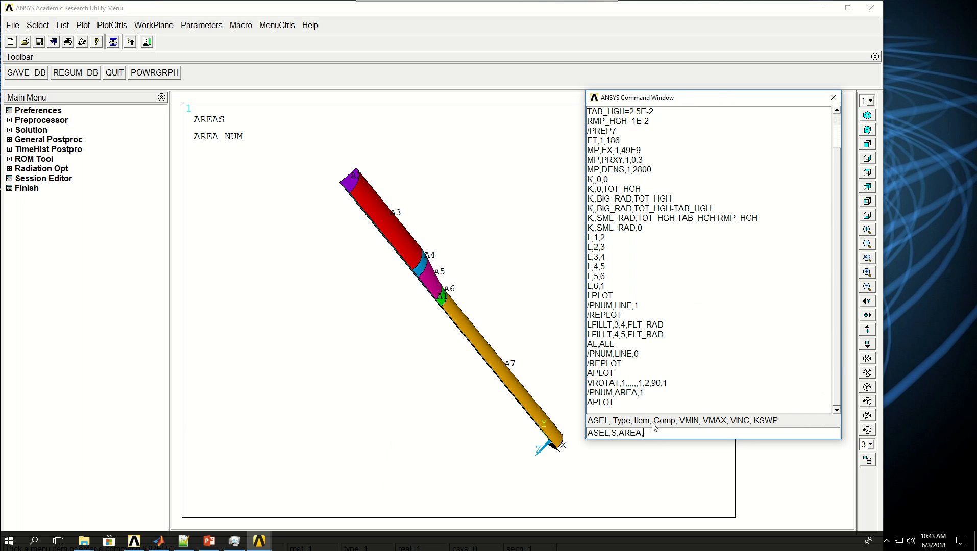
type(",,3,7")
key("Return")
type("AC")
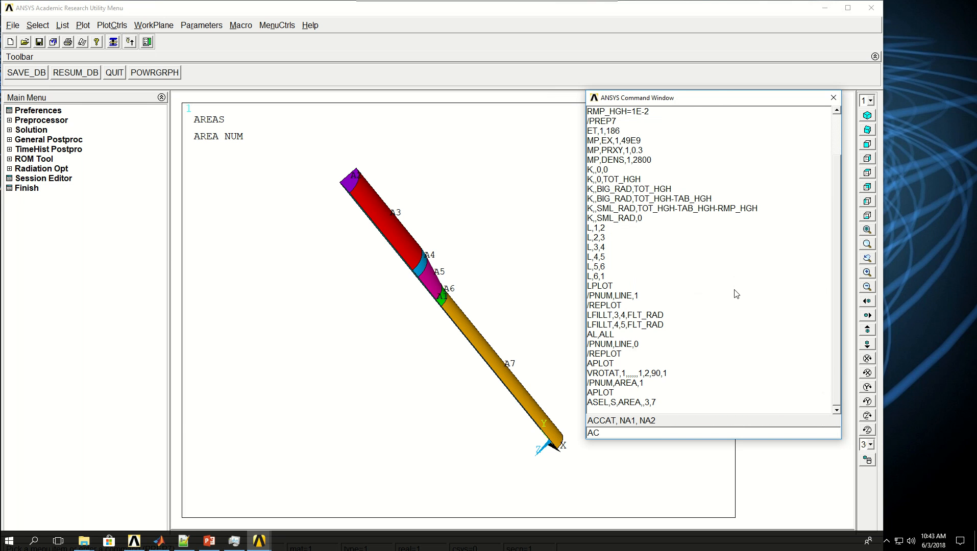
type("CAT,ALL")
key("Return")
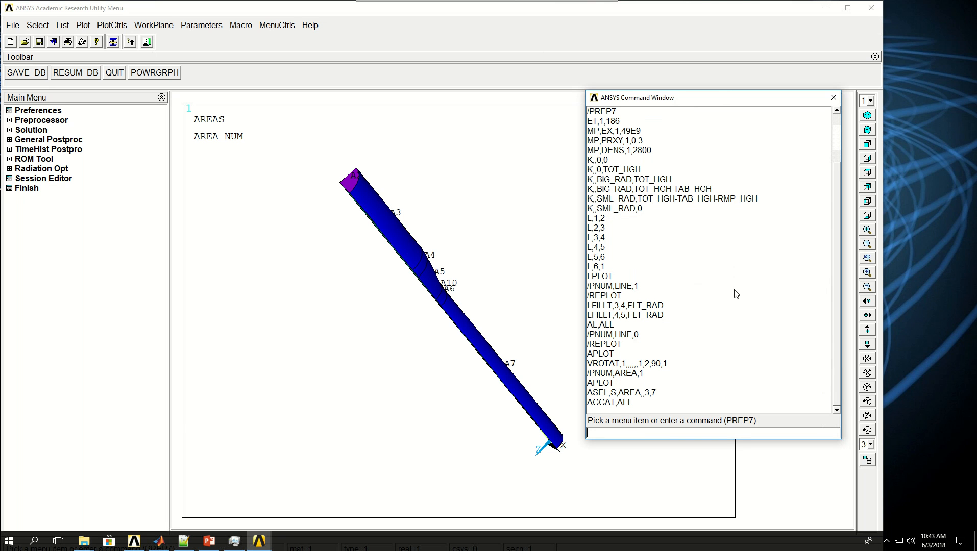
type("ALLSEL")
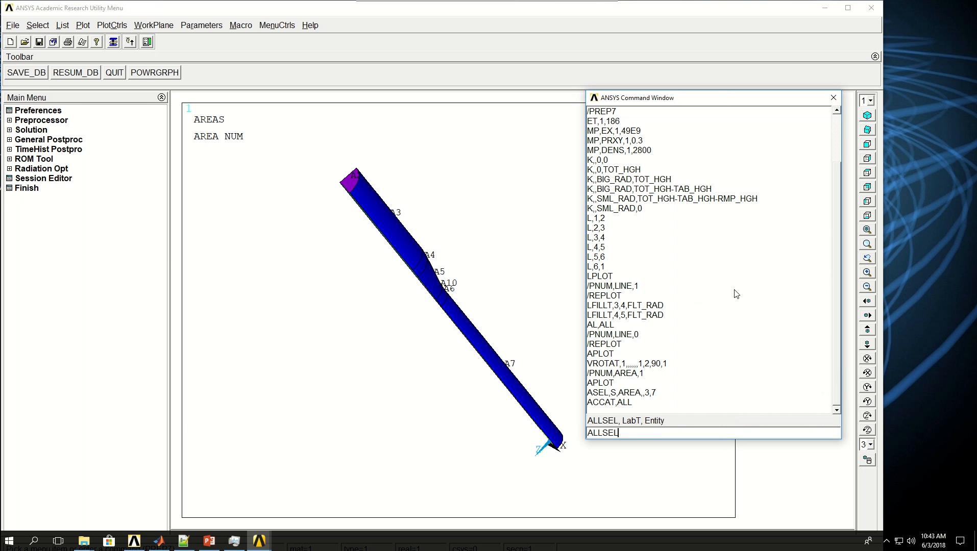
key("Return")
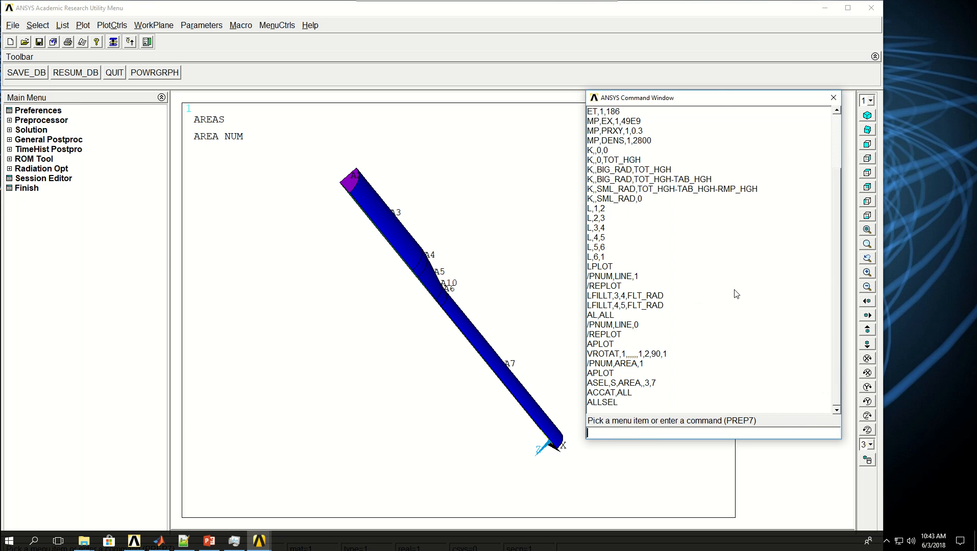
Step: Turn off area numbering with /PNUM,AREA,0 and plot the volumes
type("/PNUM,AREA,")
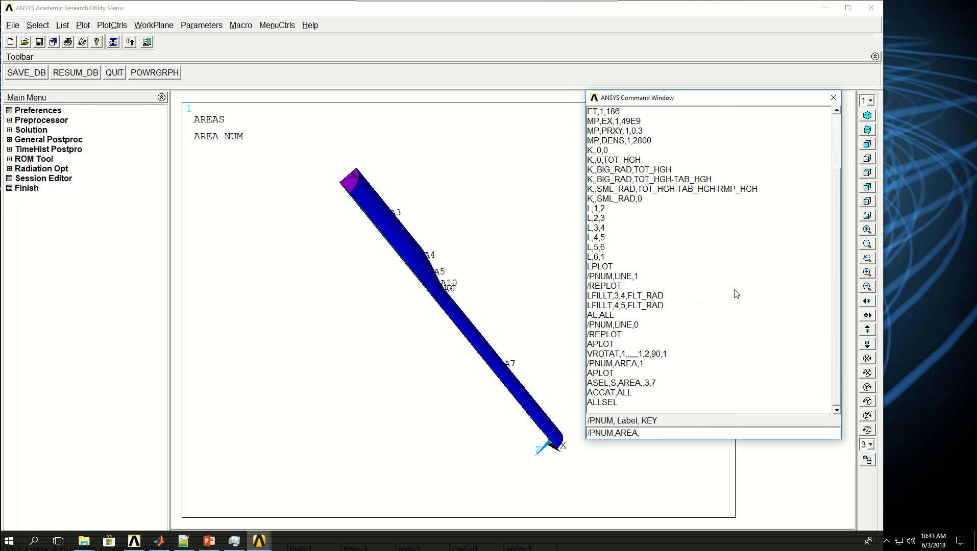
type("0")
key("Return")
type("/REPLL")
key("BackSpace")
type("OT")
key("Return")
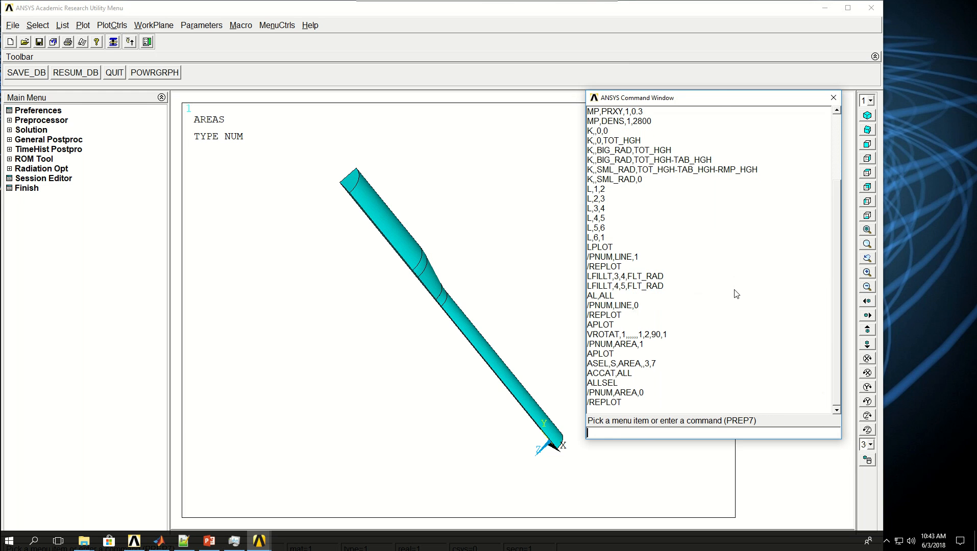
type("VPLOT")
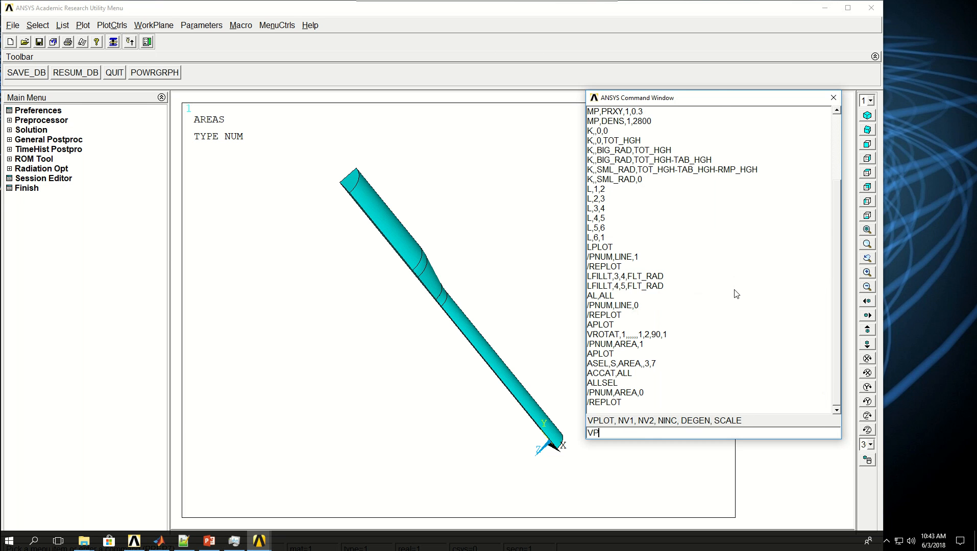
key("Return")
Step: Set the meshing attributes to element type 1 and material 1, with a global element size of 1E-3
type("TYPE")
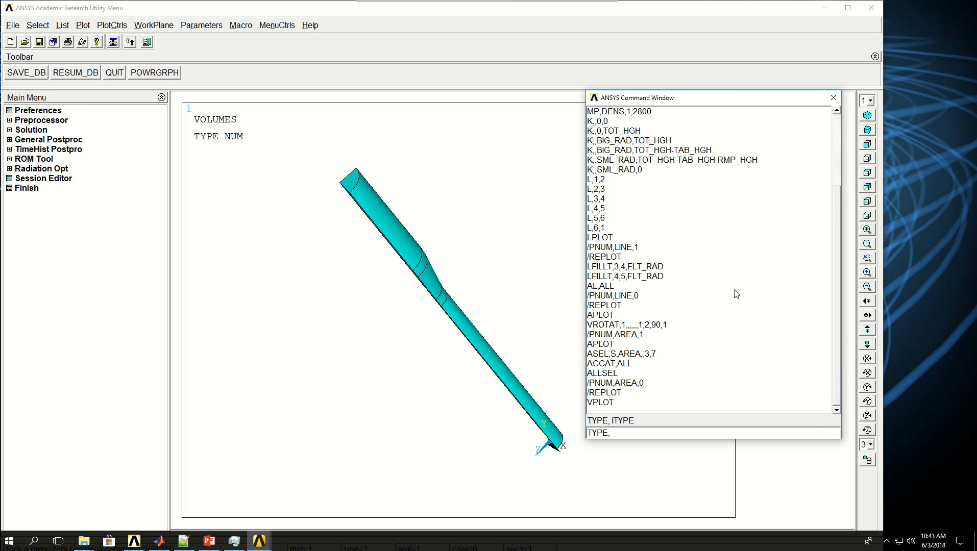
type(",1")
key("Return")
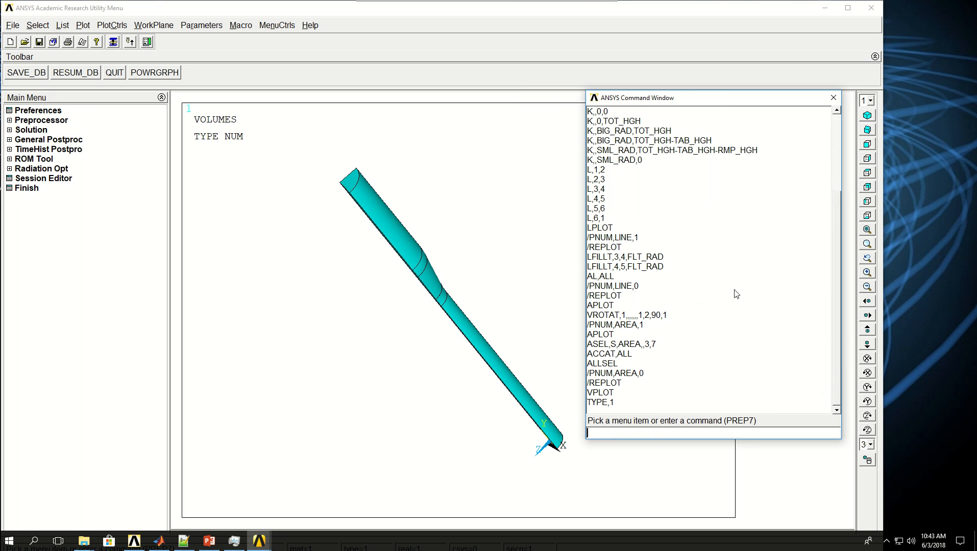
type("MAT,1")
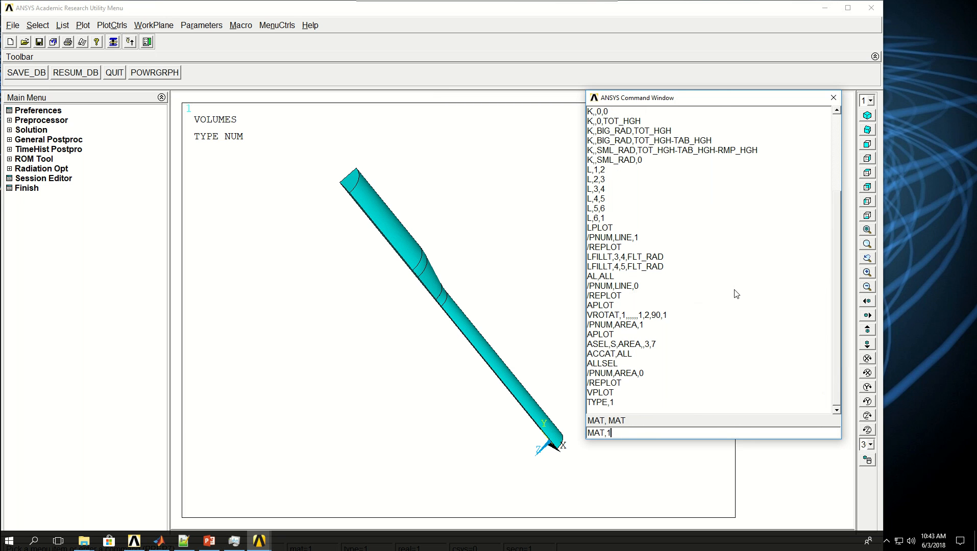
key("Return")
type("ESIZE")
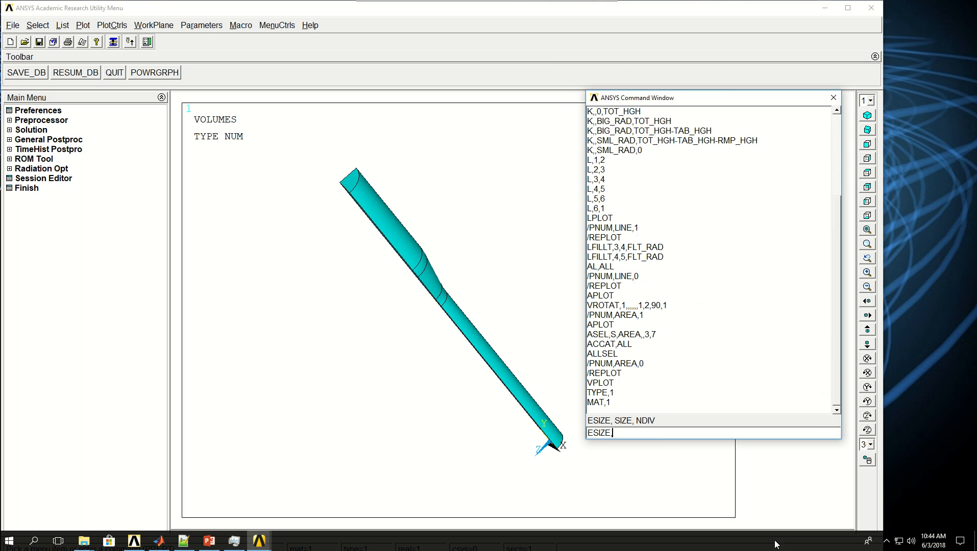
type(",1E-3")
key("Return")
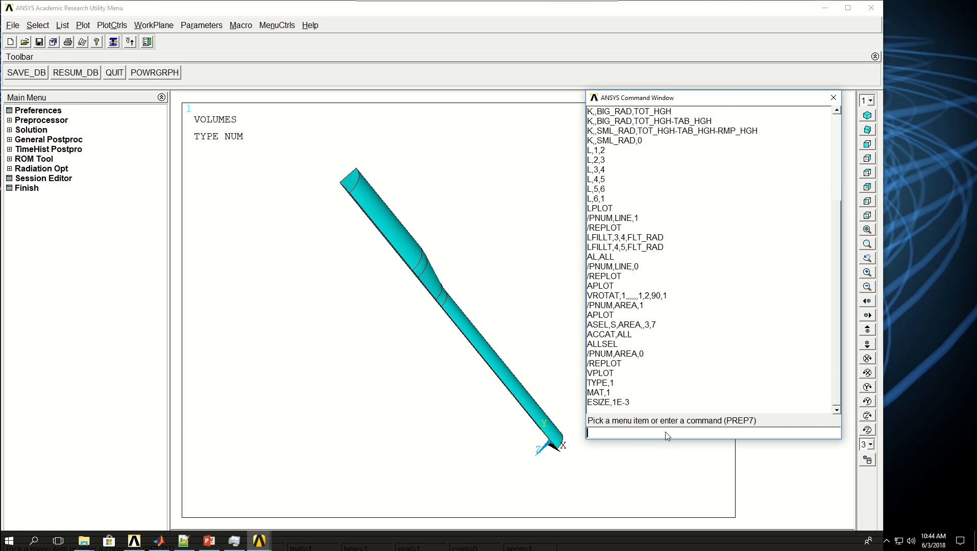
Step: Sweep-mesh volume 1 with VSWEEP,1 and show the mesh in isometric view
type("VSWE")
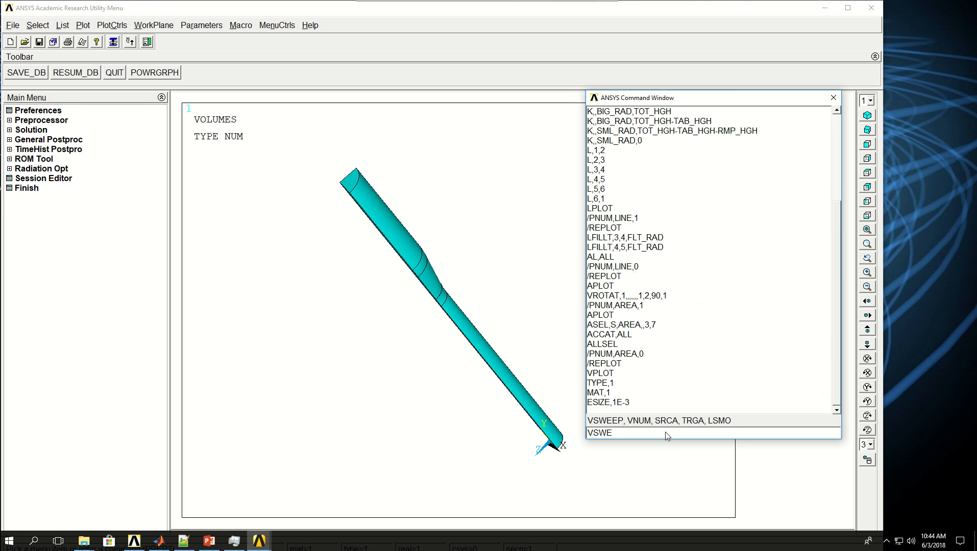
type("EP,1")
key("Return")
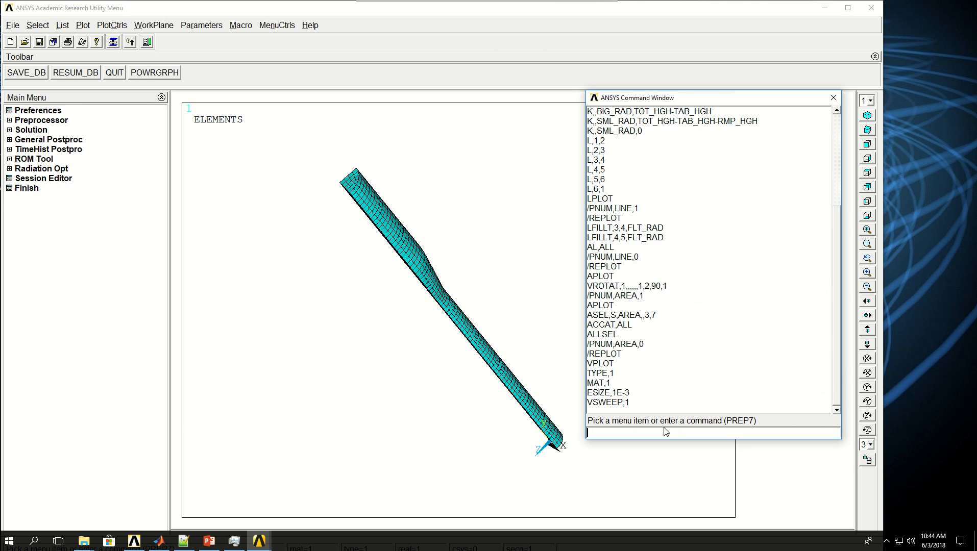
left_click(868, 117)
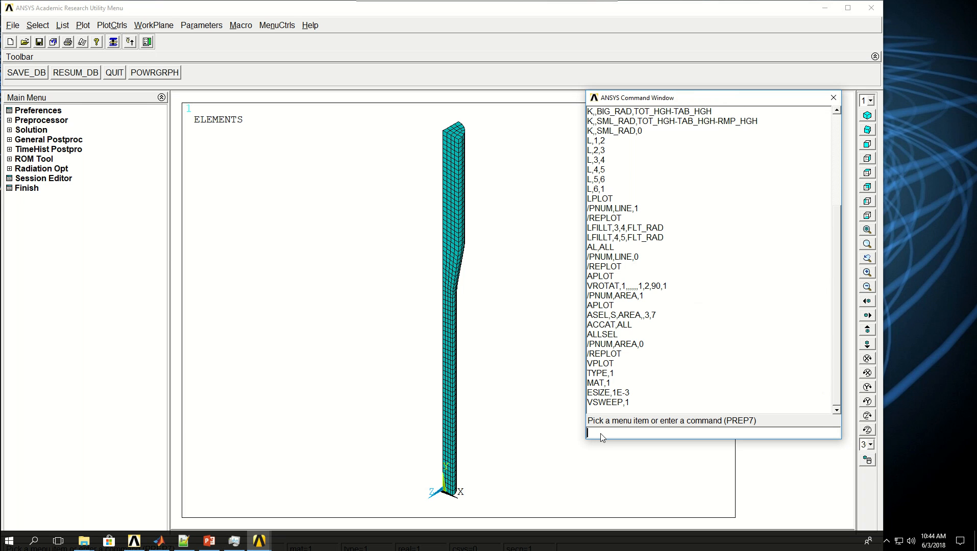
Step: Try to mirror the meshed volume in the Y direction with VSYMM,Y, giving no volume range, and dismiss the warning
type("VSYMM,Y")
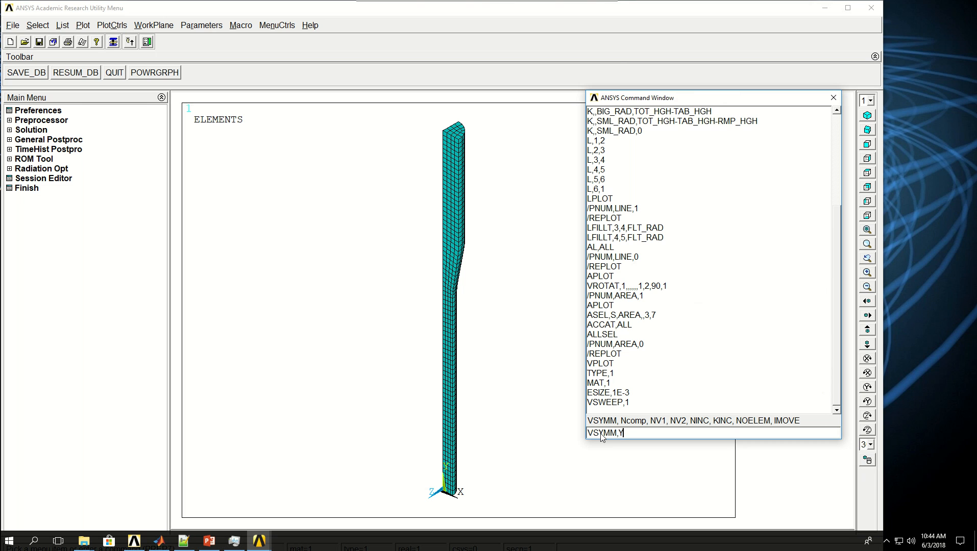
type(",")
key("Return")
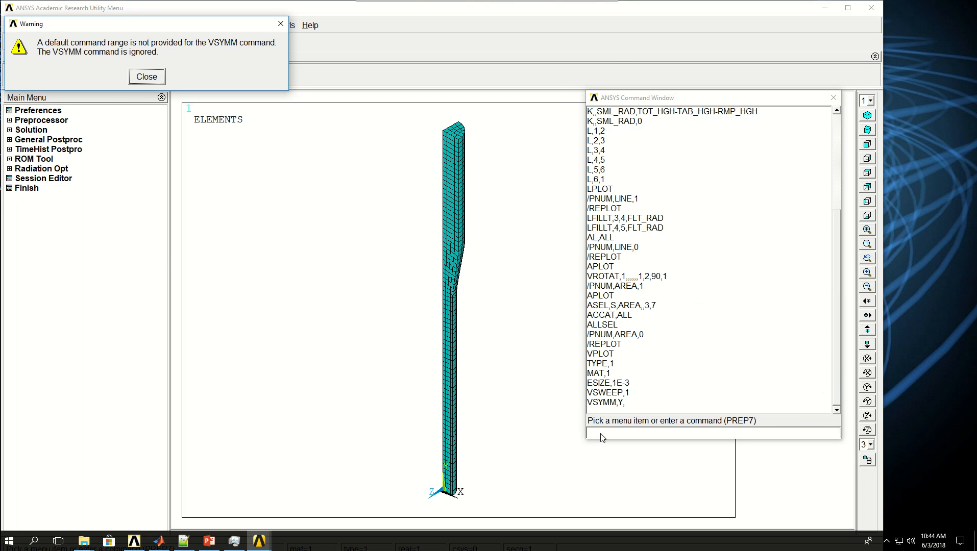
left_click(137, 77)
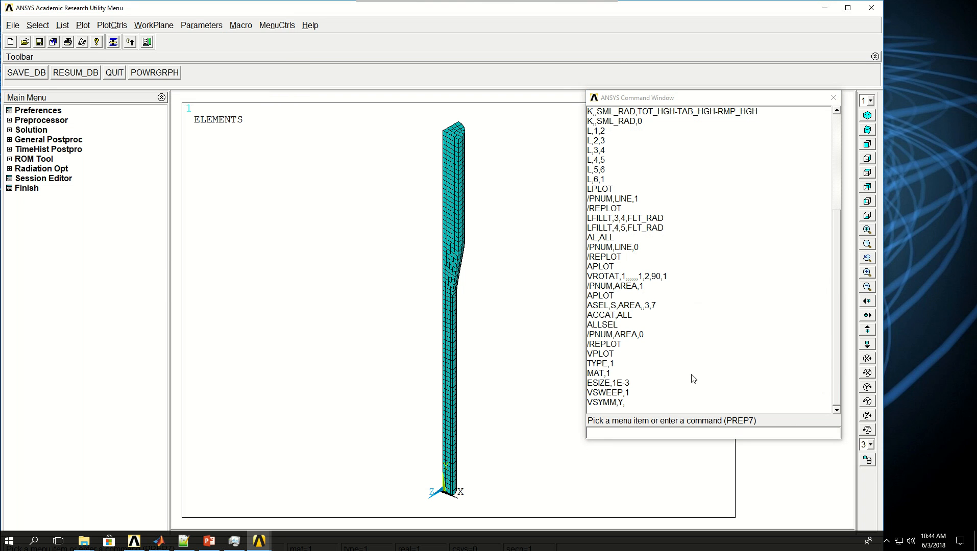
Step: Mirror all meshed volumes in the Y direction with VSYMM,Y,ALL and dismiss the warning
type("VSYMM,A")
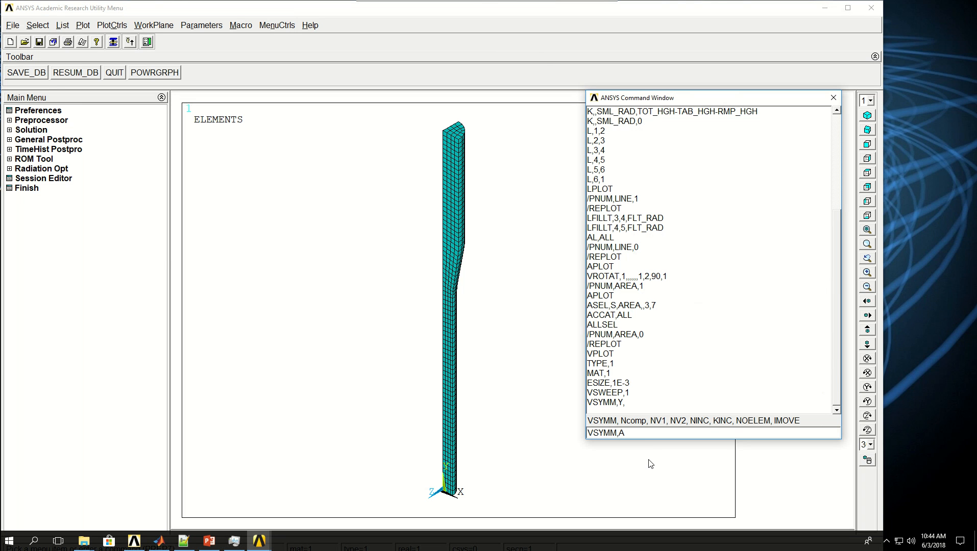
key("BackSpace")
type("Y,ALL")
key("Return")
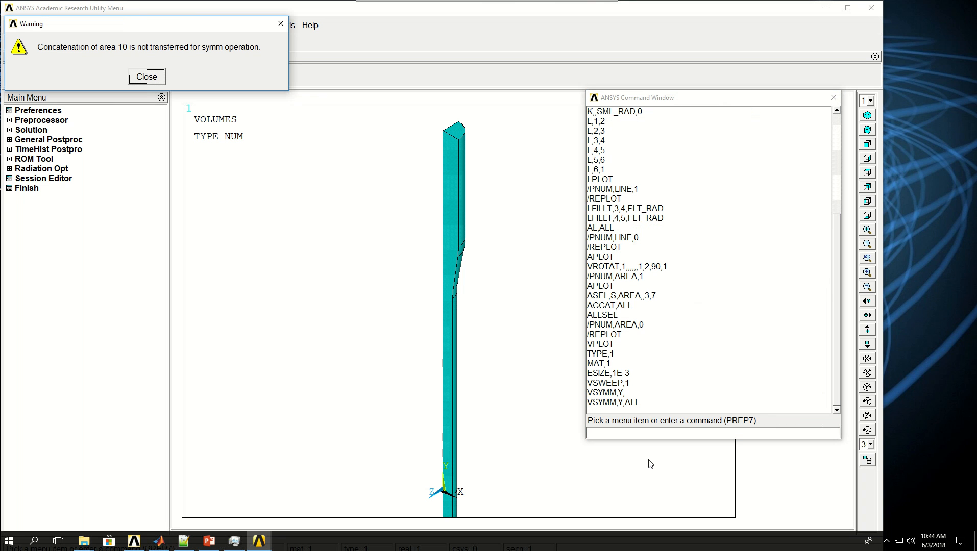
left_click_drag(72, 28, 122, 84)
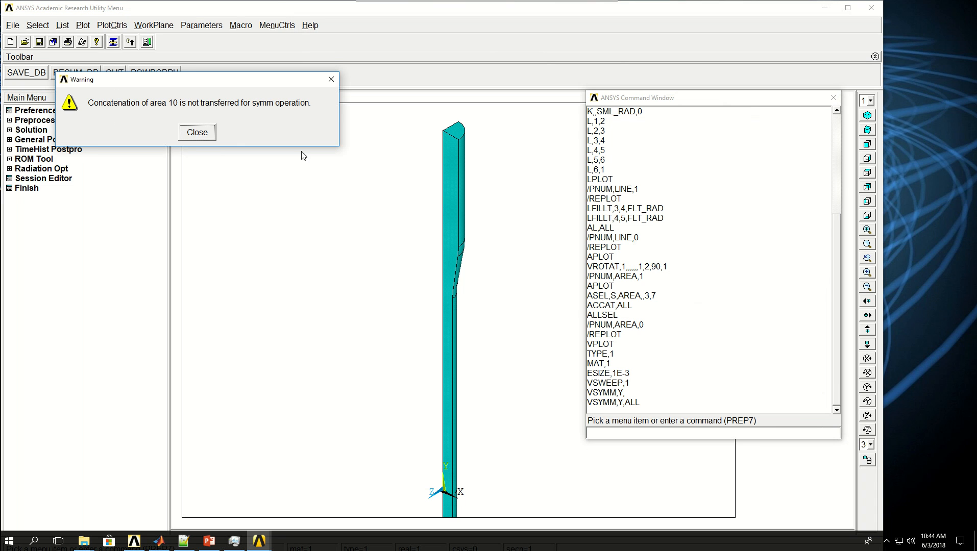
left_click(197, 132)
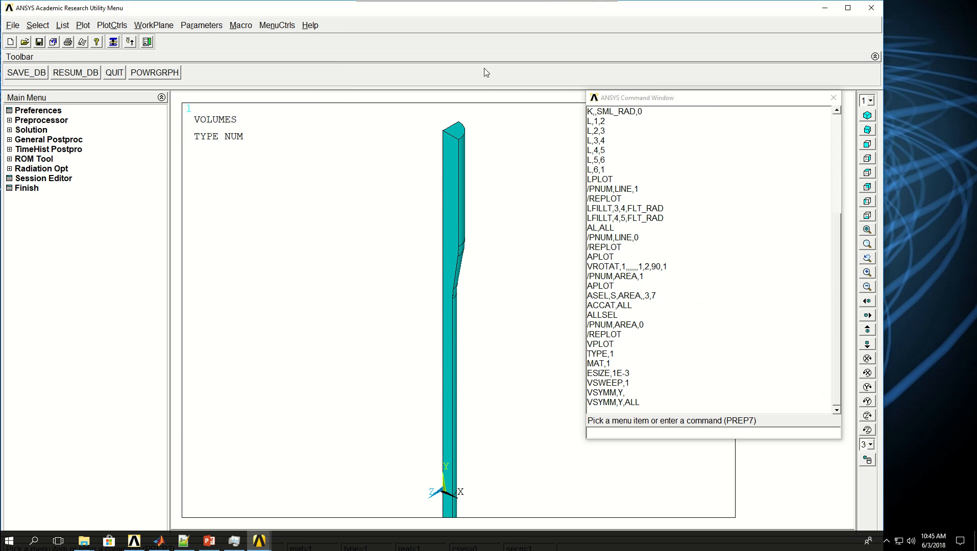
Step: Plot the elements with EPLOT and fit the full mirrored specimen in the view
left_click(642, 434)
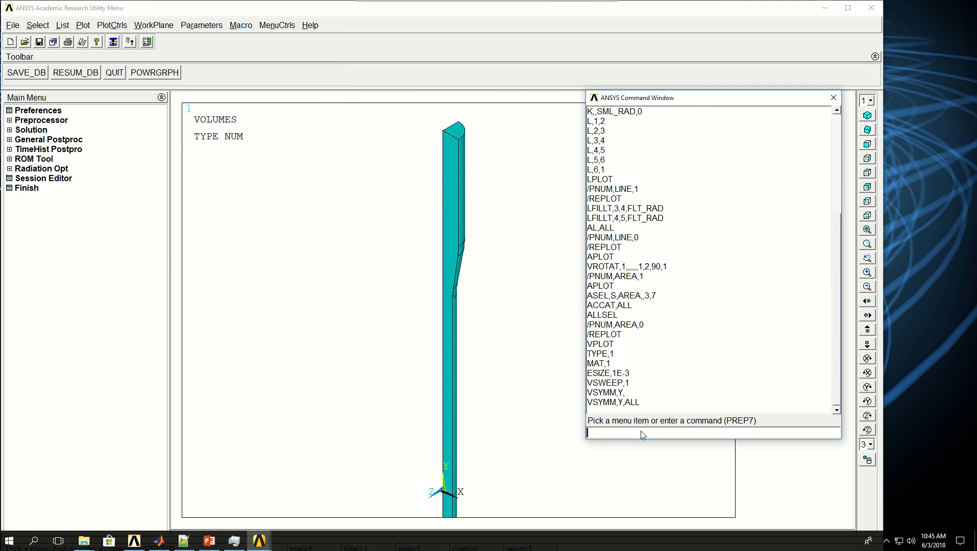
type("EPLOT")
key("Return")
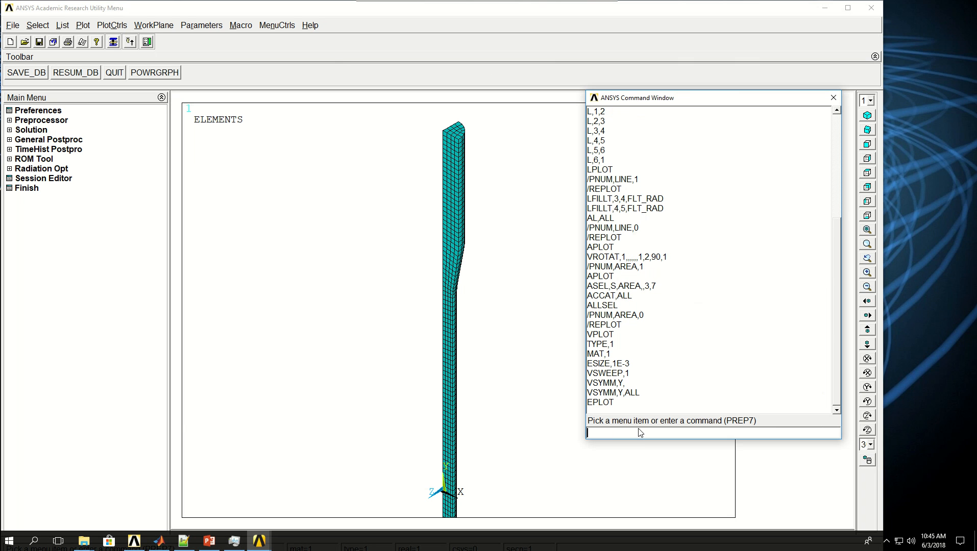
left_click(867, 230)
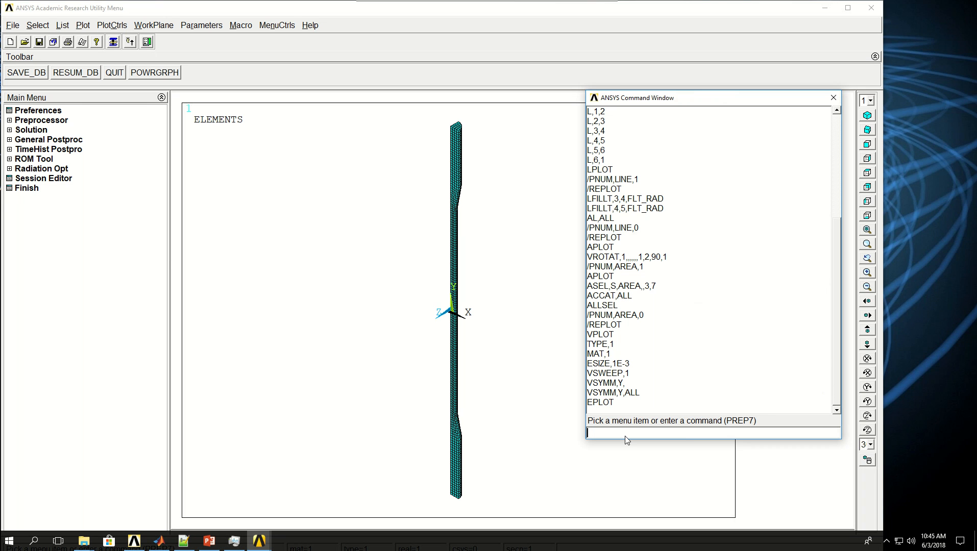
Step: Select the nodes on the symmetry plane with NSEL,S,LOC,Y,0 and plot them with NPLOT
type("NSEL,S,LOC,Y,0")
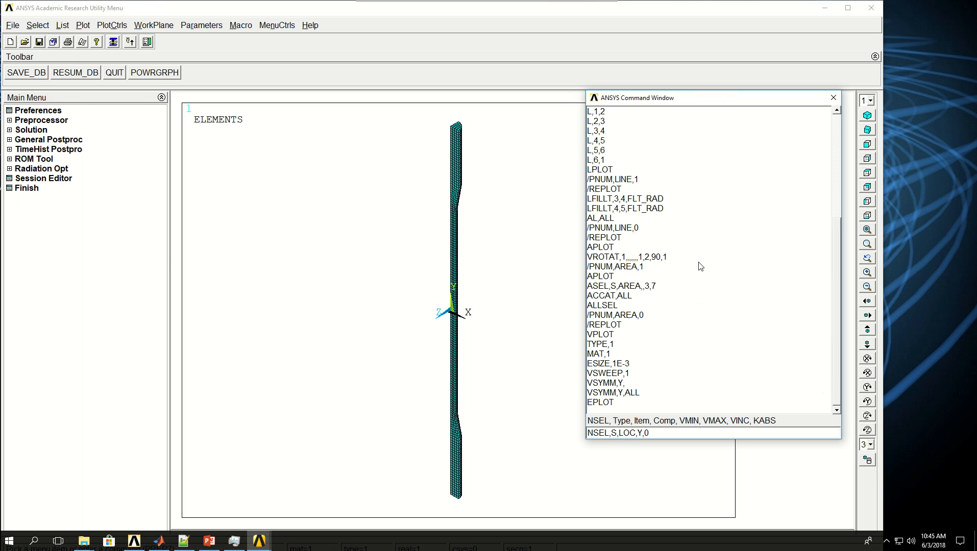
key("Return")
type("NPLOT")
key("Return")
Step: Turn on node numbering with /PNUM,NODE,1 and replot the selected nodes
type("/PNUM,NO")
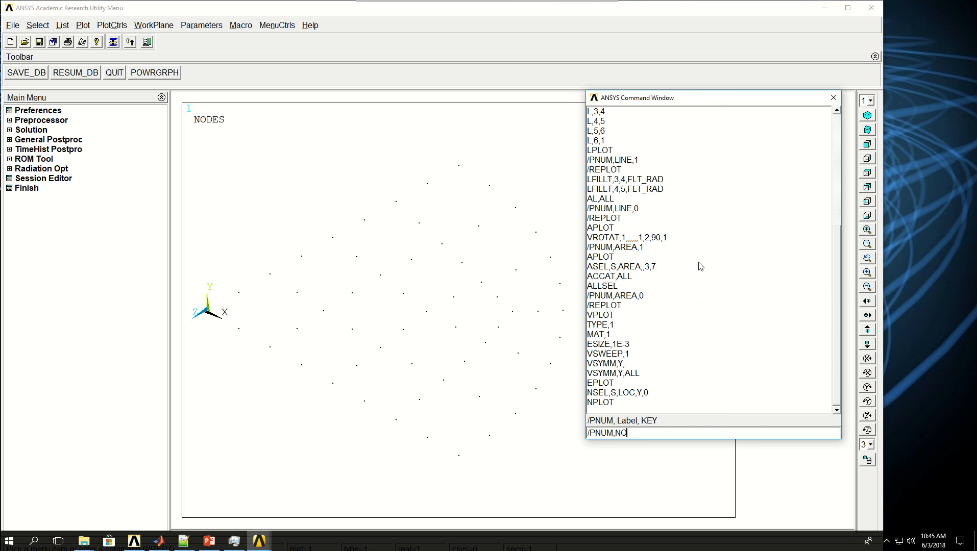
type("DE,1")
key("Return")
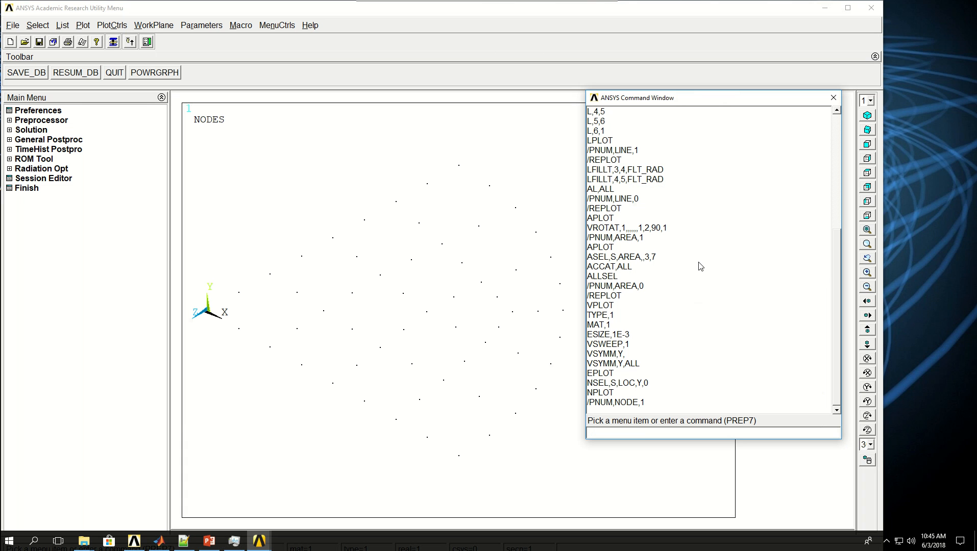
type("/REPLOT")
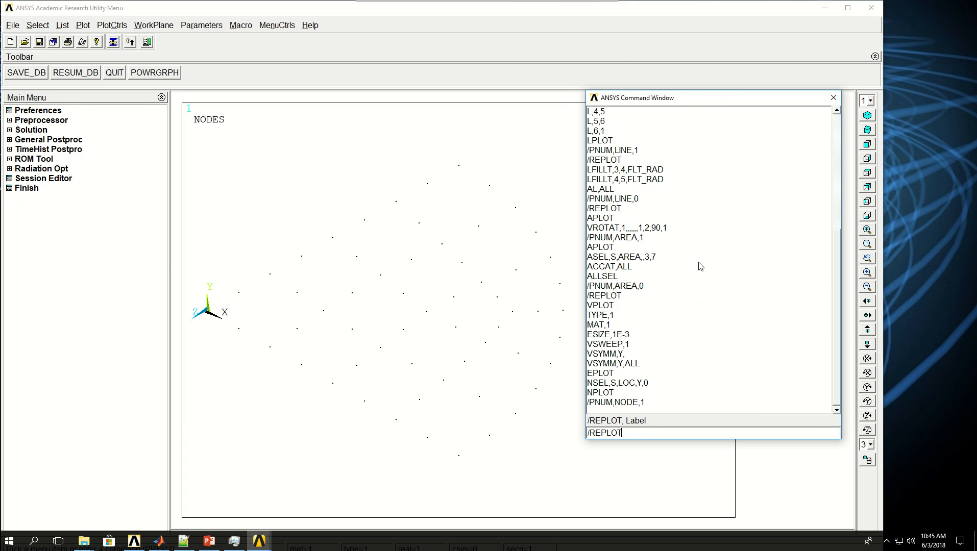
key("Return")
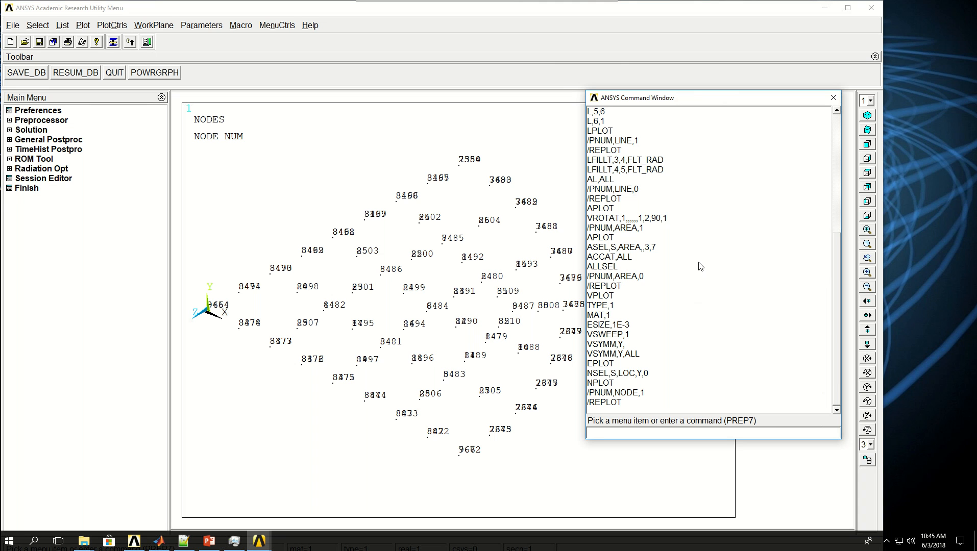
Step: Merge the coincident items at the symmetry plane with NUMMRG,ALL
type("NUMRG")
key("BackSpace")
key("BackSpace")
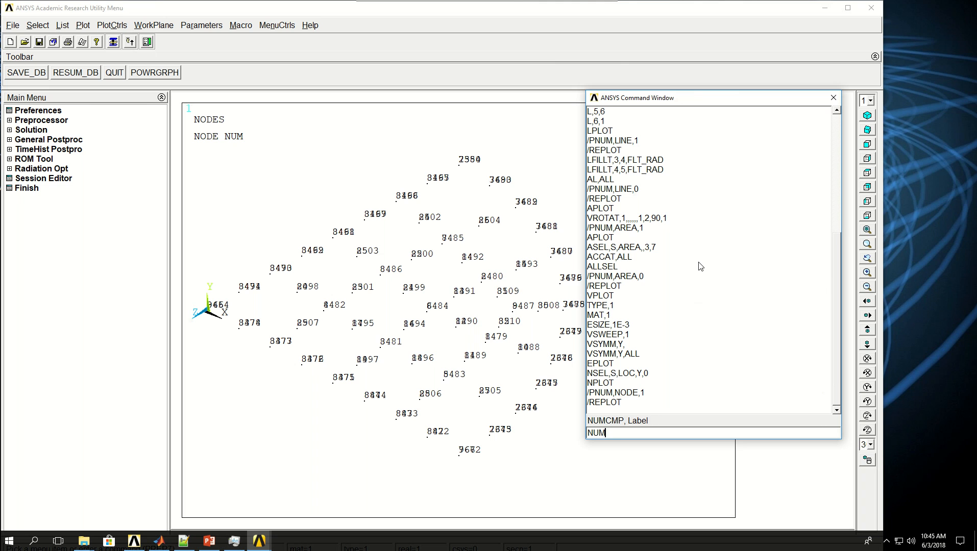
type("MRG")
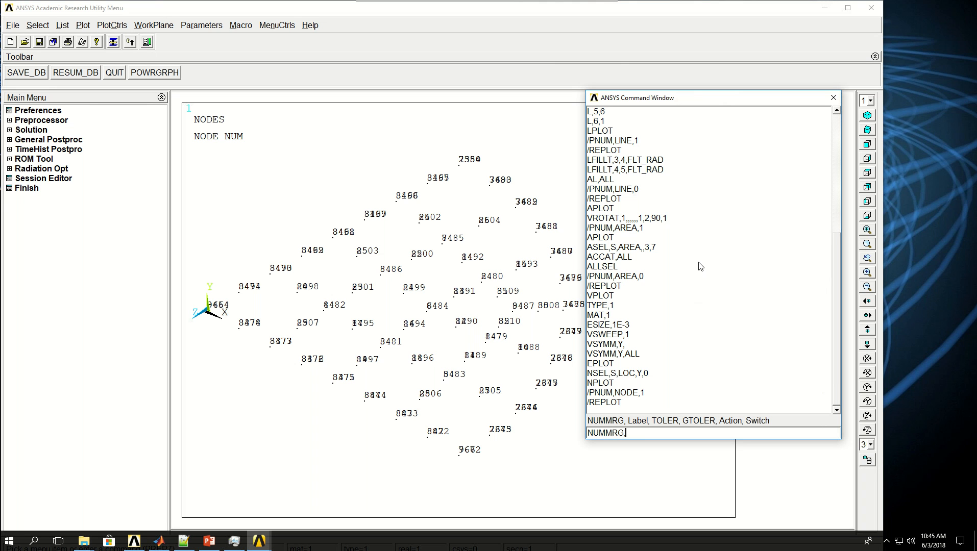
type(",ALL")
key("Return")
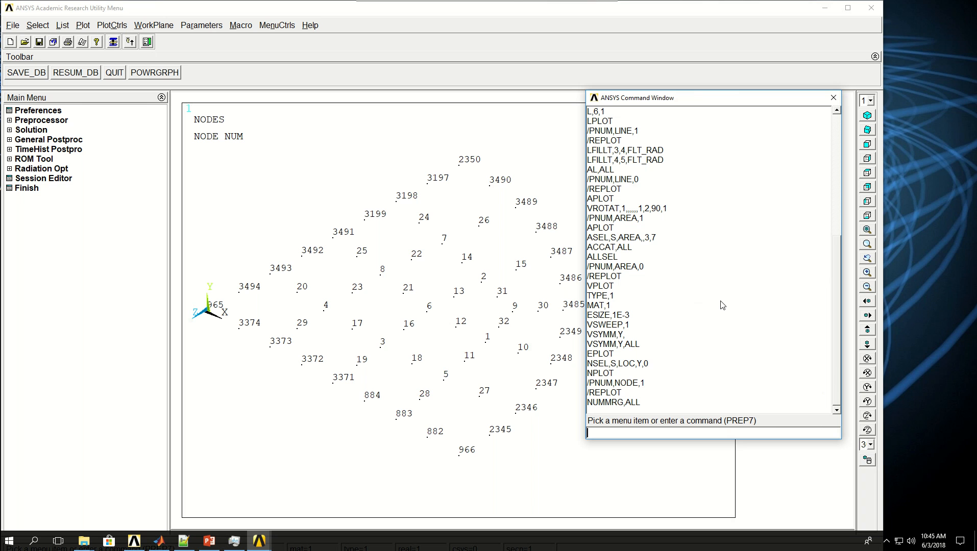
Step: Turn off node numbering with /PNUM,NODE,0, then refresh the display with /REPLOT and NPLOT
type("/PNUM")
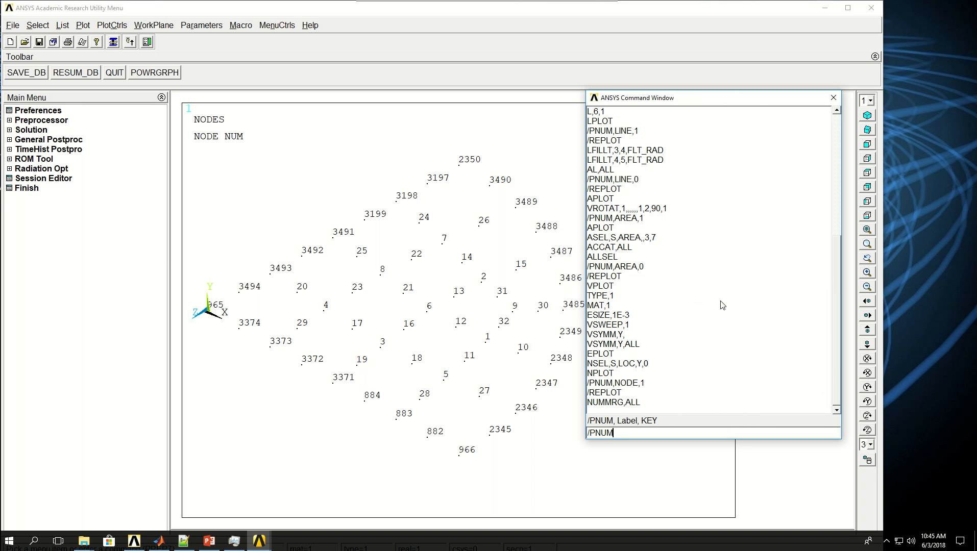
type(",NODE")
key("BackSpace")
key("BackSpace")
key("BackSpace")
key("BackSpace")
type(".")
key("BackSpace")
type(",NODE,0")
key("Return")
type("/REPLOT")
key("Return")
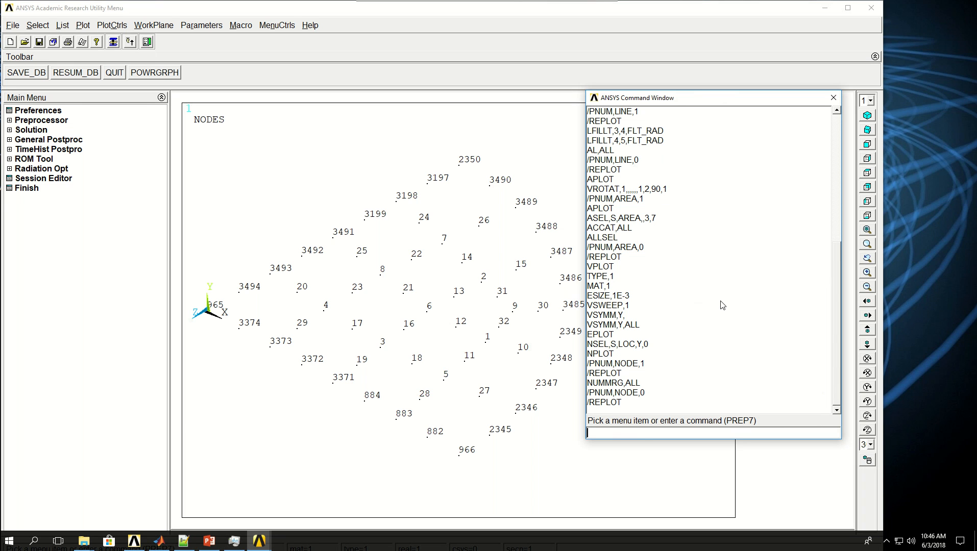
type("NPLOT")
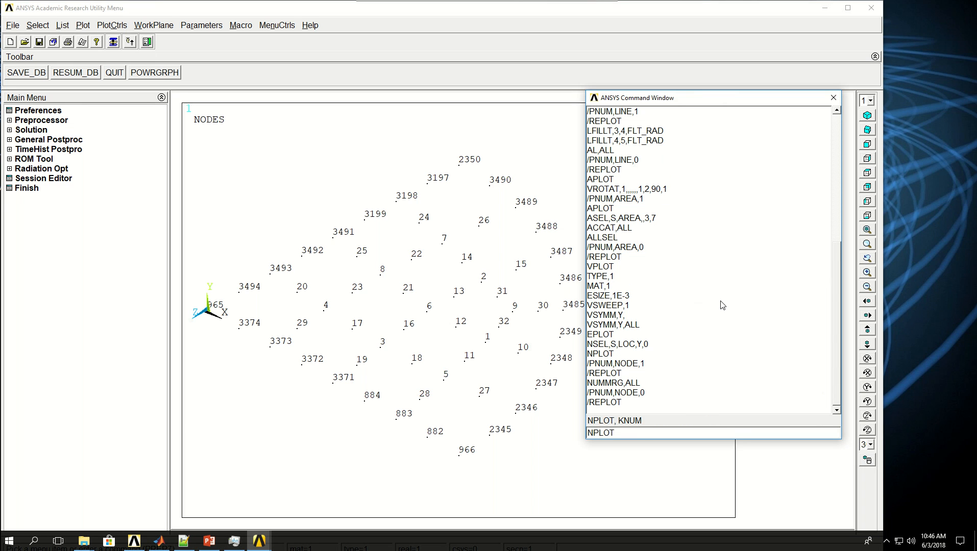
key("Return")
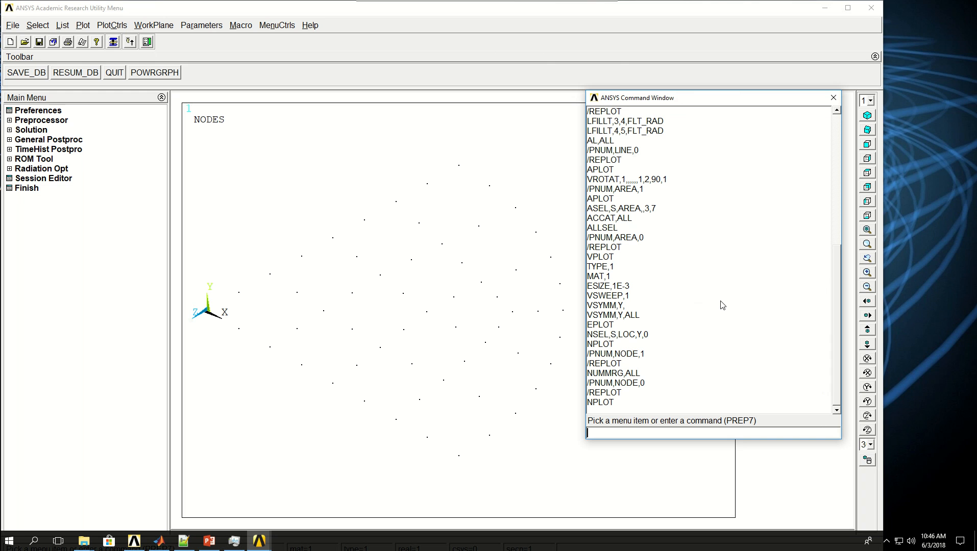
Step: Restore the full selection with ALLSEL and plot all elements with EPLOT
type("ALLSEL")
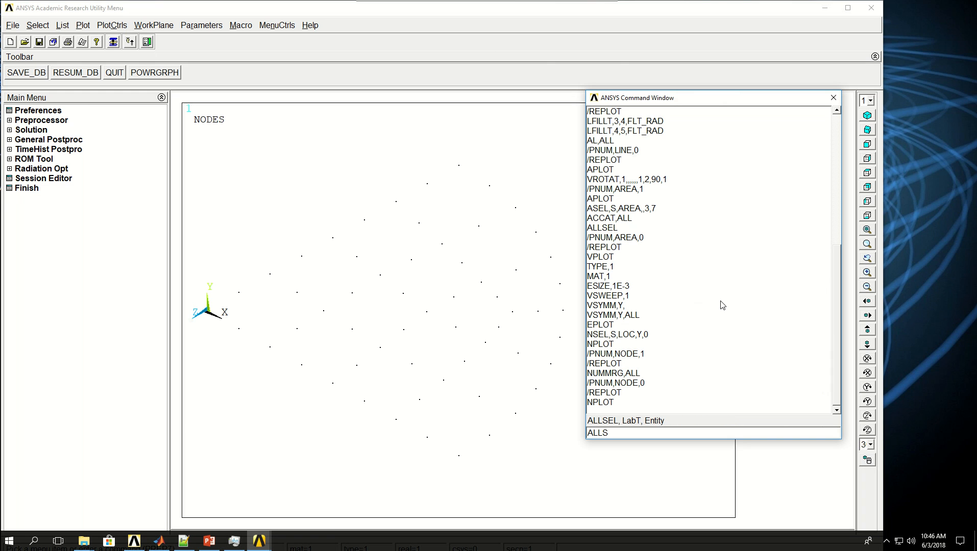
key("Return")
type("EPLOT")
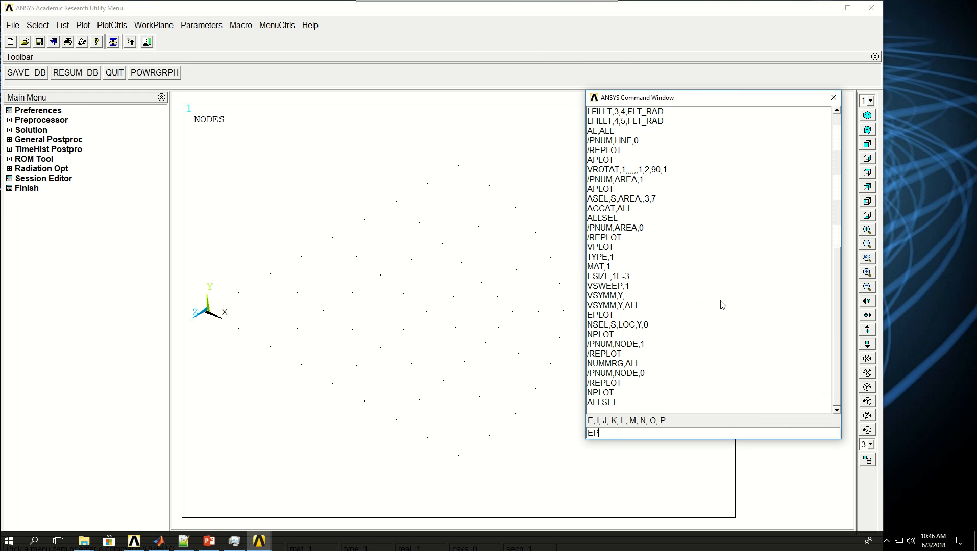
key("Return")
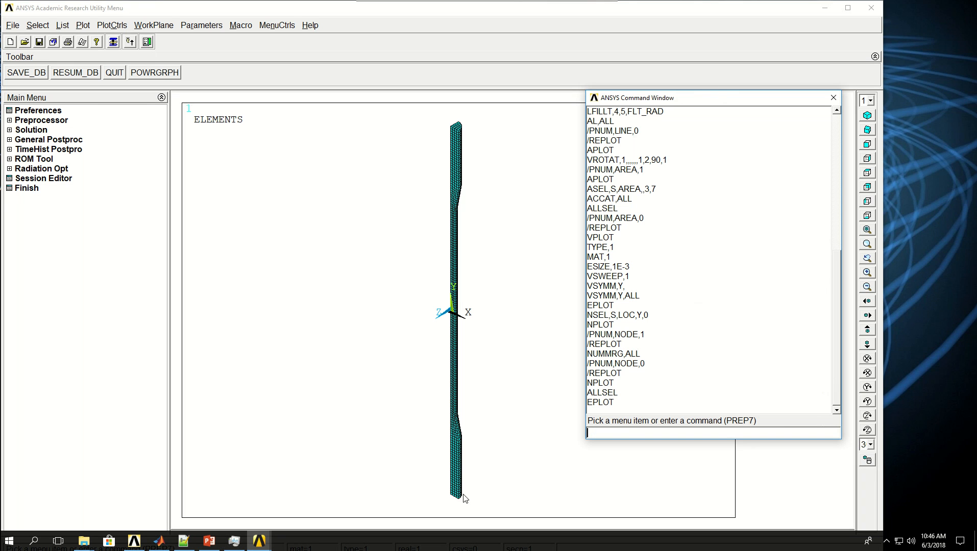
Step: Select the nodes on the specimen's lower end face with NSEL,S,LOC,Y,-TOT_HGH and plot them with NPLOT
type("NSEL,S,LOC,")
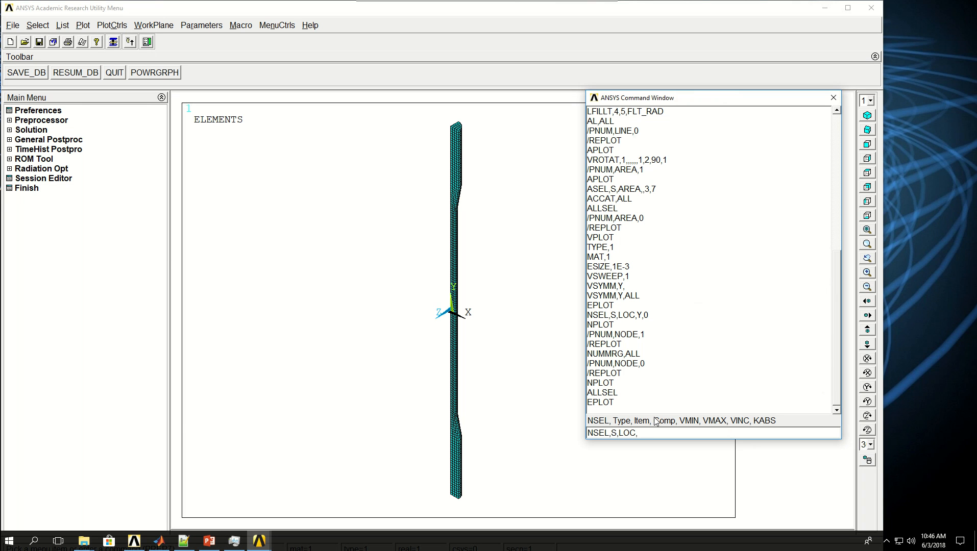
type("Y,-TOT_HGH")
key("Return")
type("NPLOT")
key("Return")
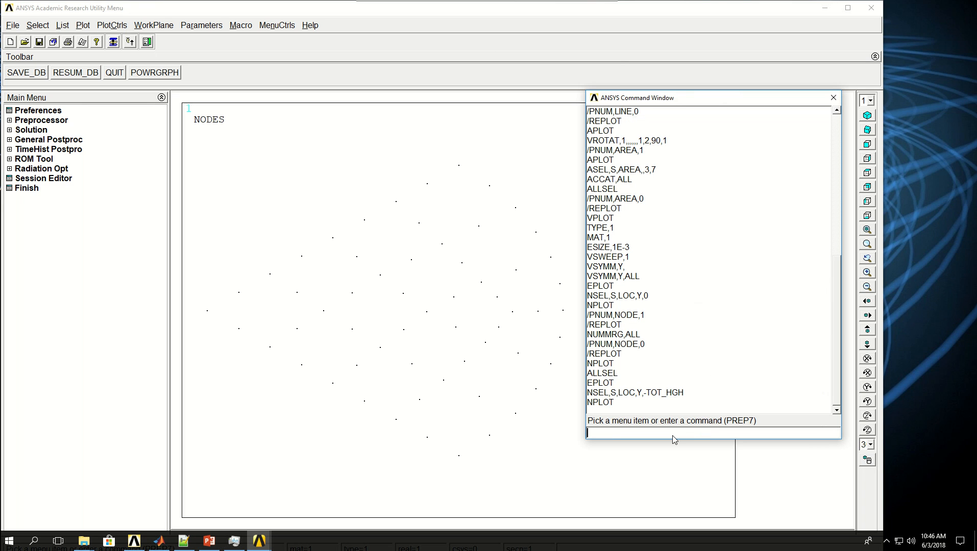
Step: Fix all degrees of freedom on the selected lower-end nodes with D,ALL,ALL,0, then restore and display the full model with ALLSEL and EPLOT
type("D,ALL,ALL,0")
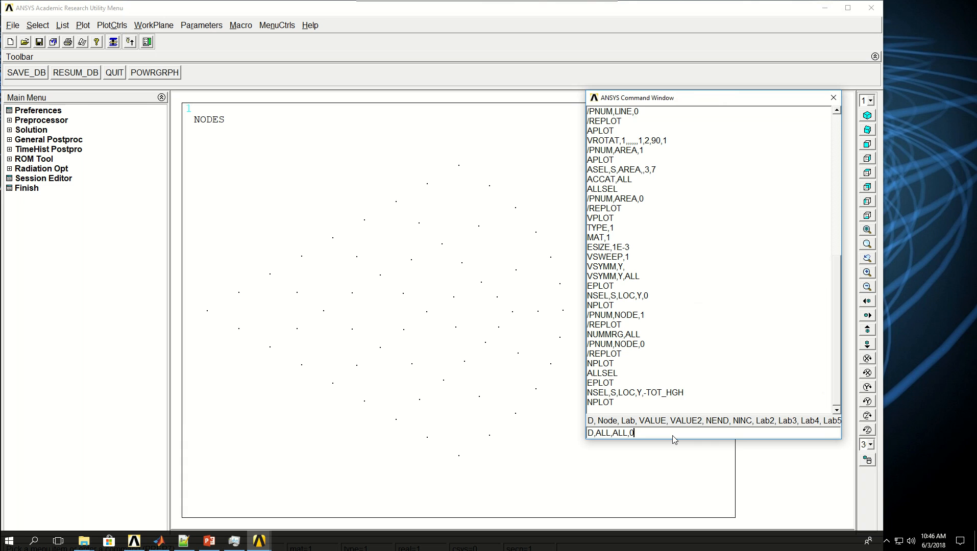
key("Return")
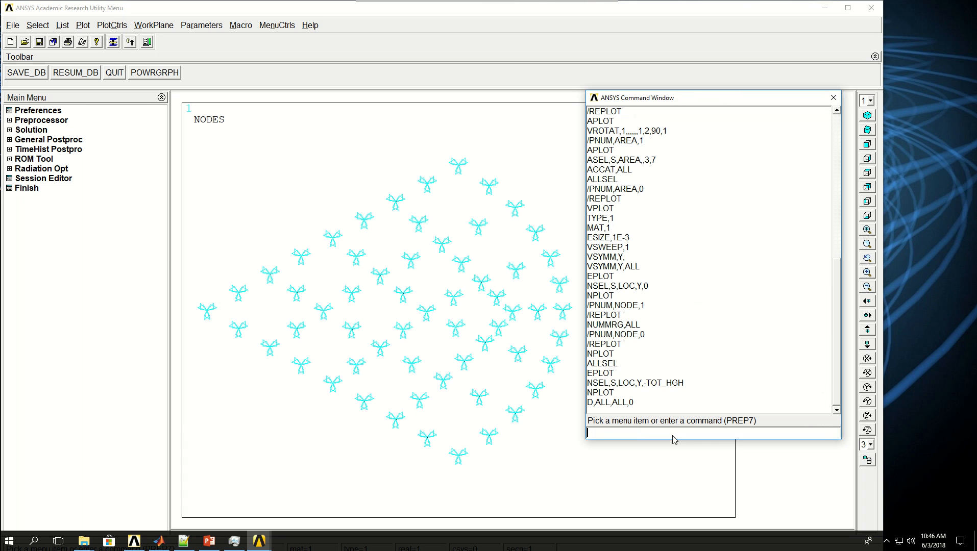
type("ALLSEL")
key("Return")
type("EPLOT")
key("Return")
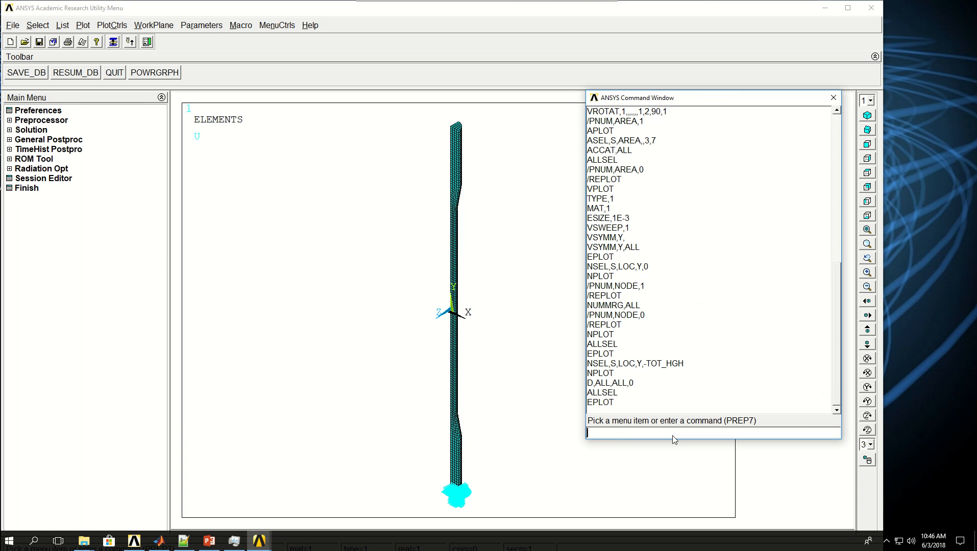
Step: Select the nodes on the Z=0 symmetry face with NSEL,S,LOC,Z,0 and plot them with NPLOT
left_click(867, 173)
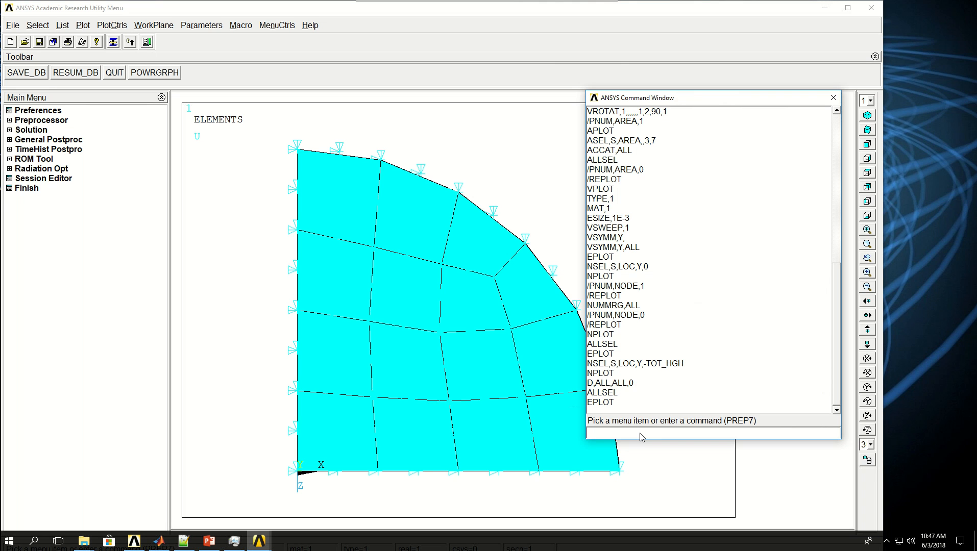
type("NSEL,S,LOC")
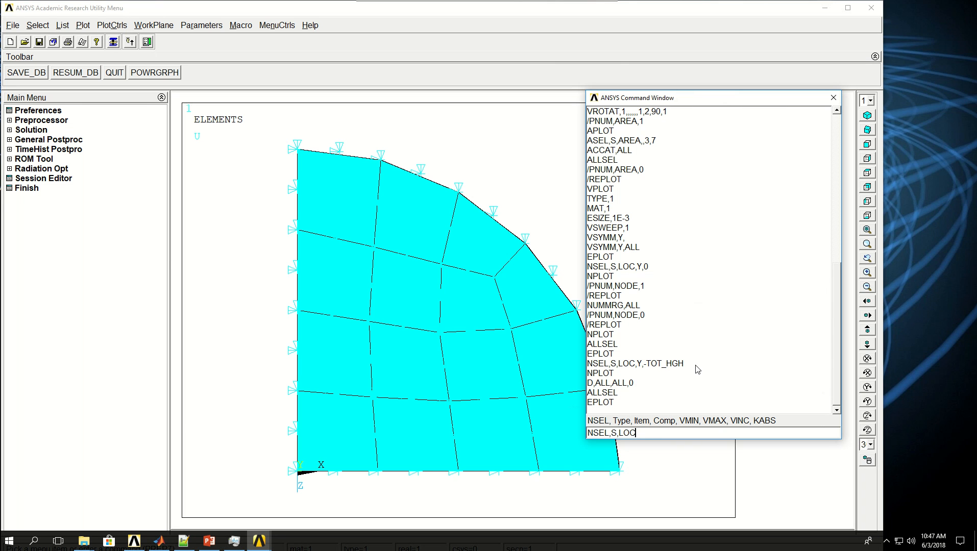
type(",Z,0")
key("Return")
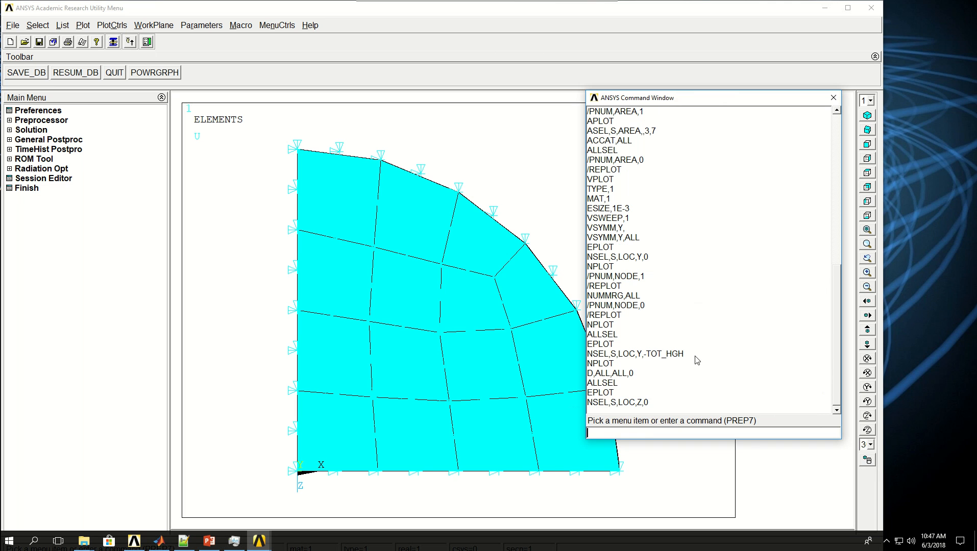
type("NPLOT")
key("Return")
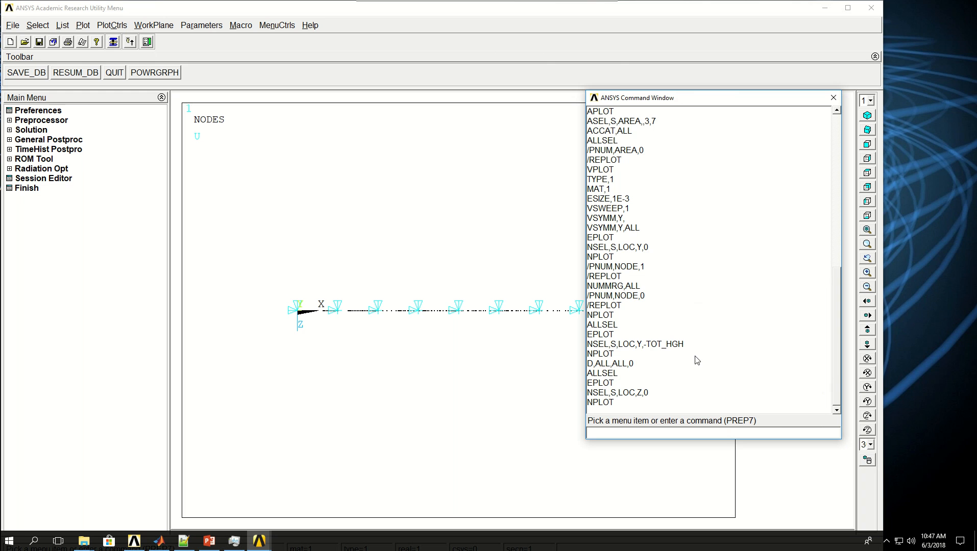
Step: Constrain the selected Z=0 nodes with D,ALL,UZ,0, then restore the full selection with ALLSEL
type("D,ALL,UZ,0")
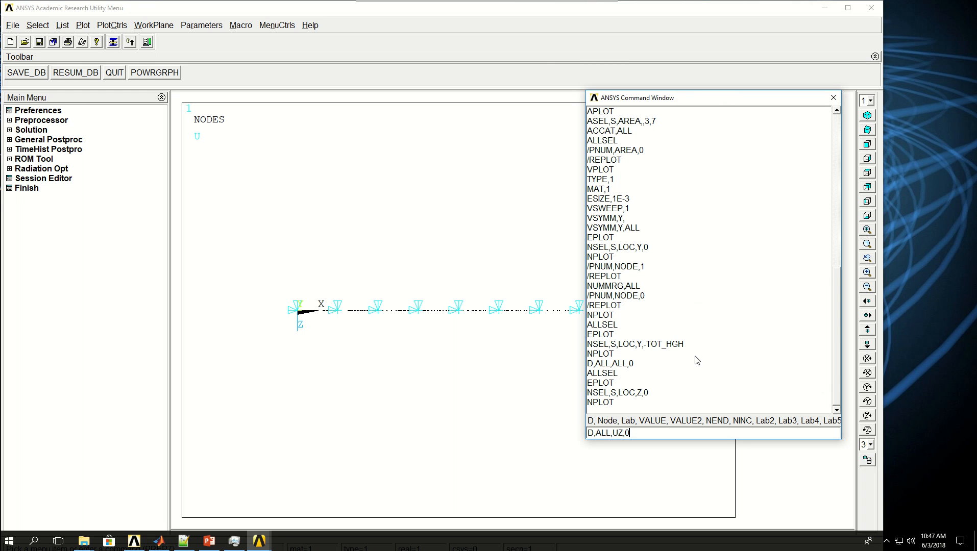
key("Return")
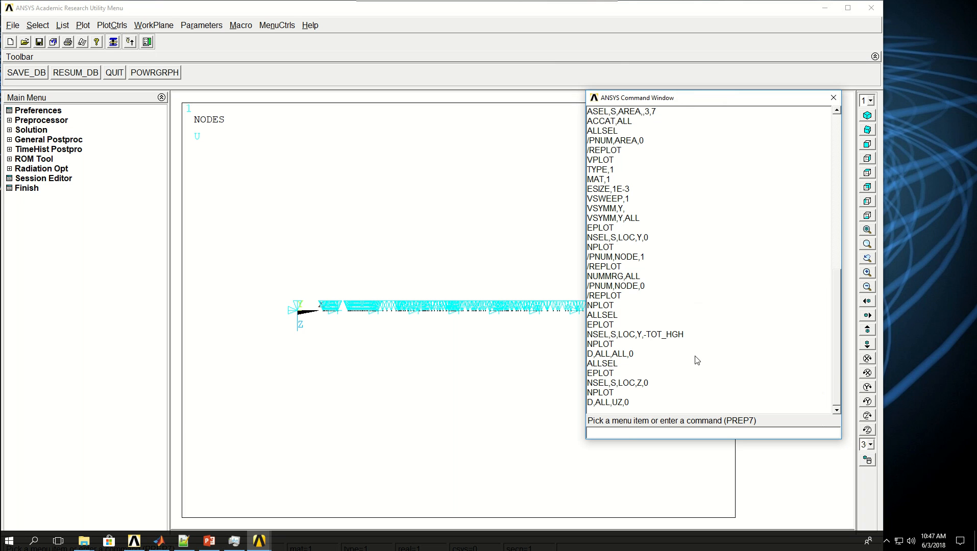
type("ALLSEL")
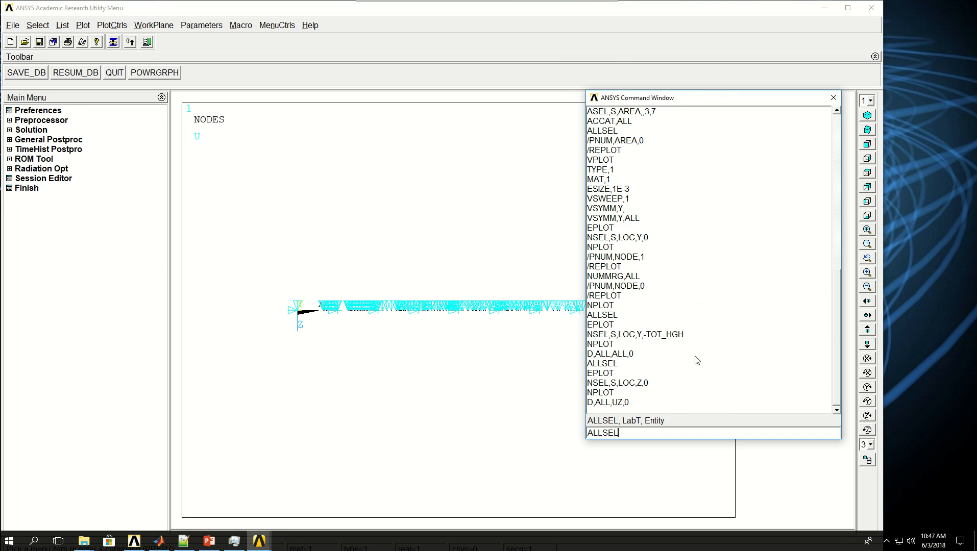
key("Return")
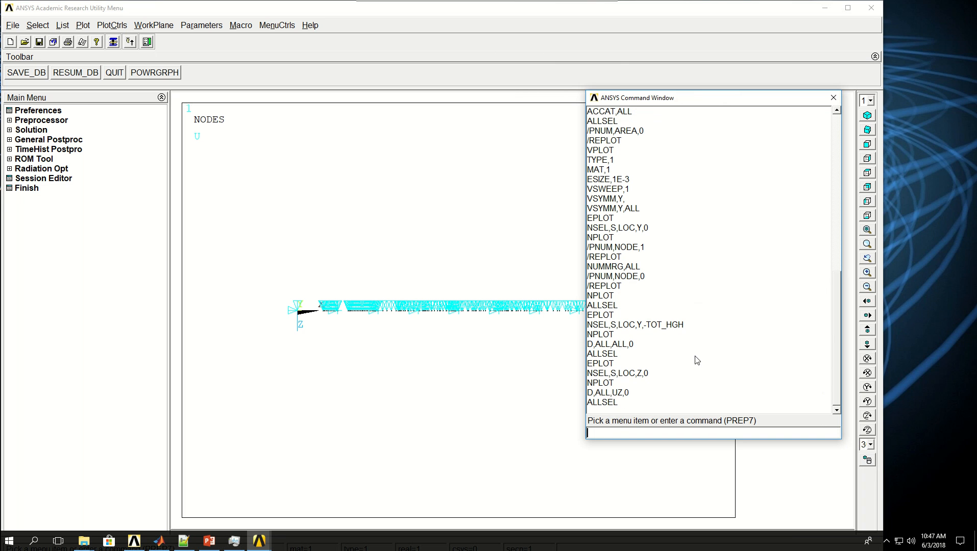
Step: Select the nodes at X=0 with NSEL,S,LOC,X,0, constrain them with D,ALL,UX,0, and restore the full selection with ALLSEL
type("NSEL,S,LO")
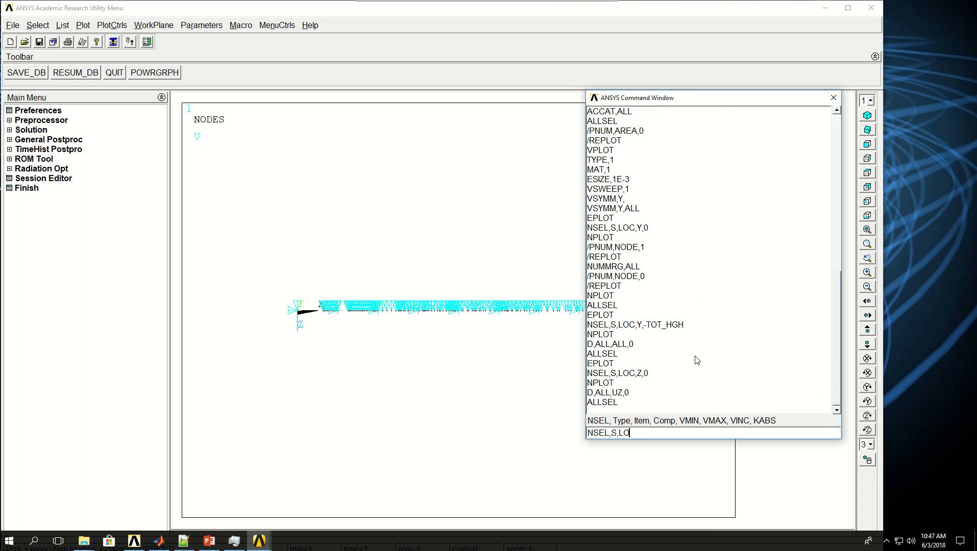
type("C,X,0")
key("Return")
type("D")
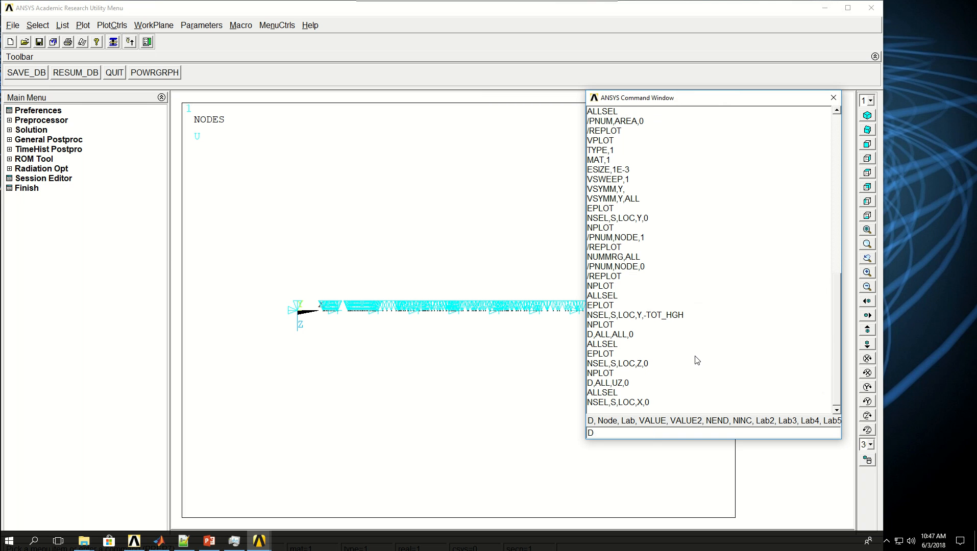
type(",ALL,UX,0")
key("Return")
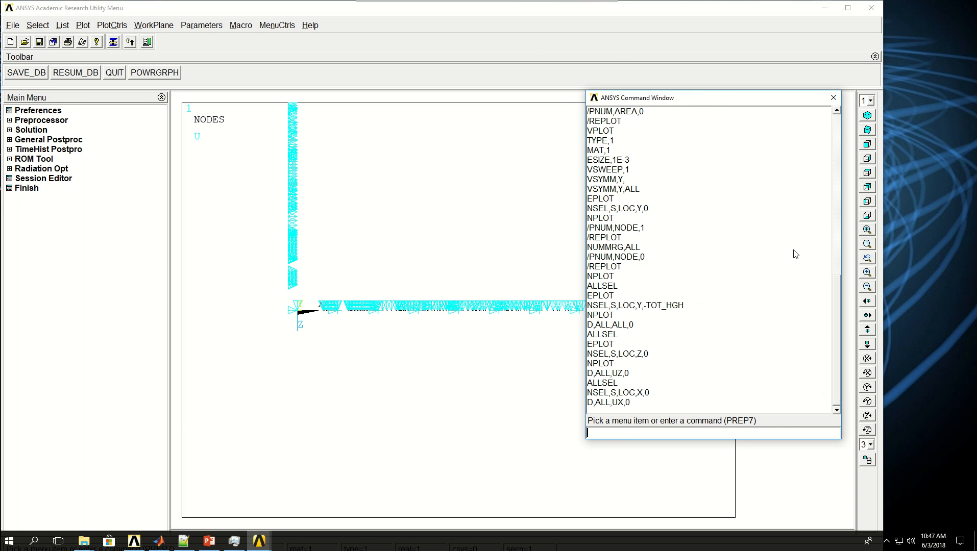
type("ALLSEL")
key("Return")
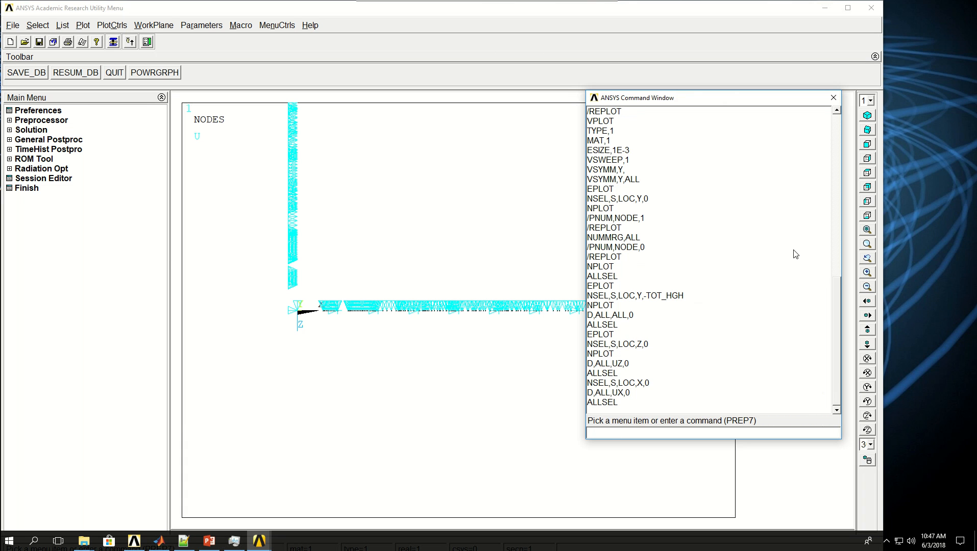
Step: Plot all elements with EPLOT and show the whole constrained specimen in an isometric view
type("EPLOT")
key("Return")
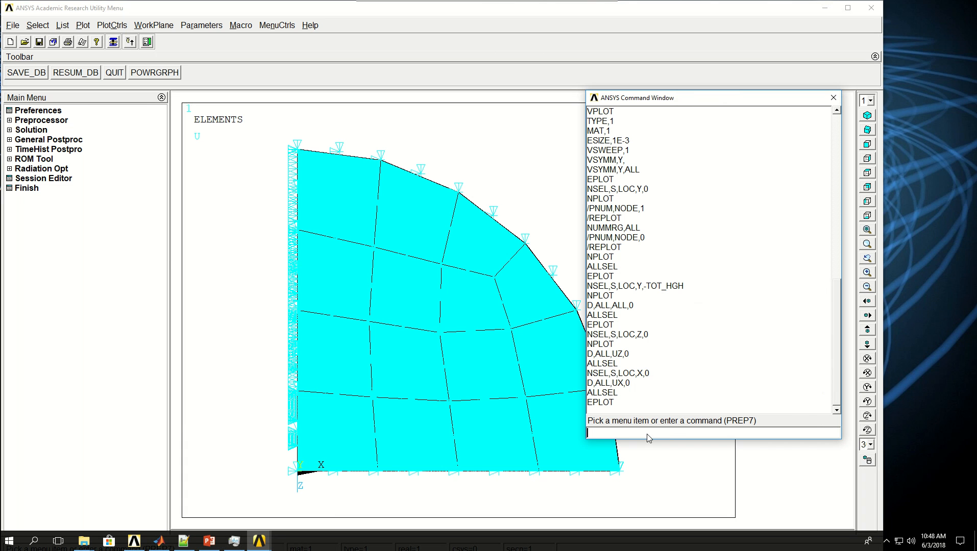
left_click(867, 115)
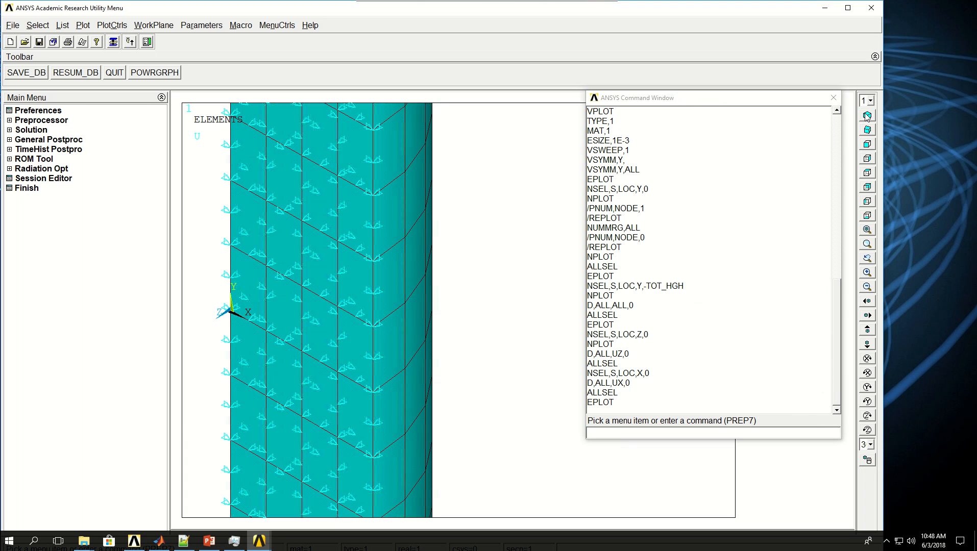
left_click(867, 231)
Step: Leave the preprocessor with FINI and enter the solution processor with /SOLU
left_click(692, 352)
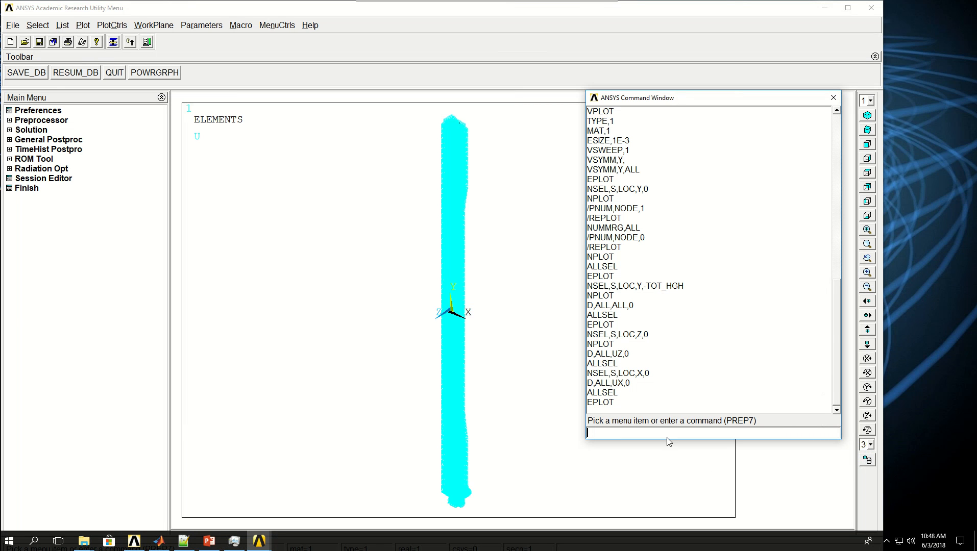
type("FI")
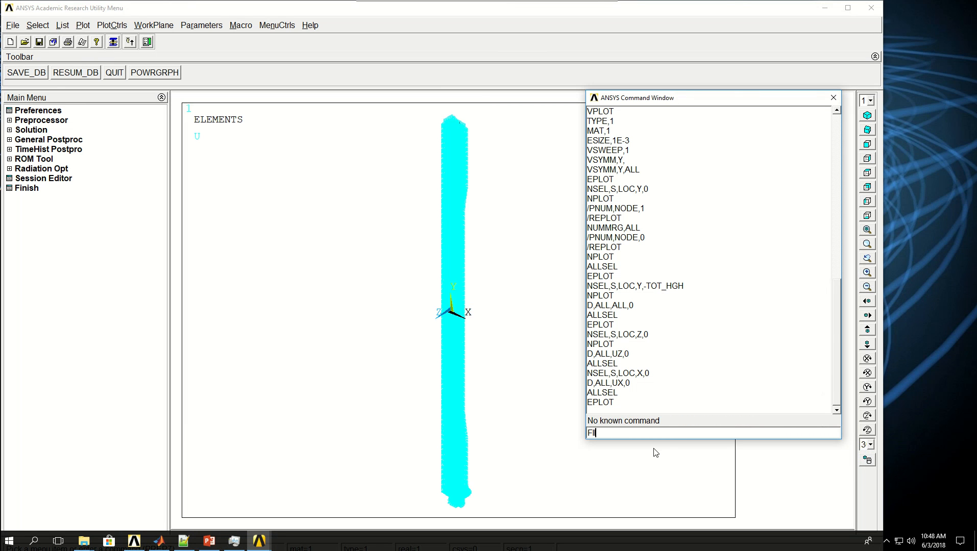
type("NI")
key("Return")
type("/SOLU")
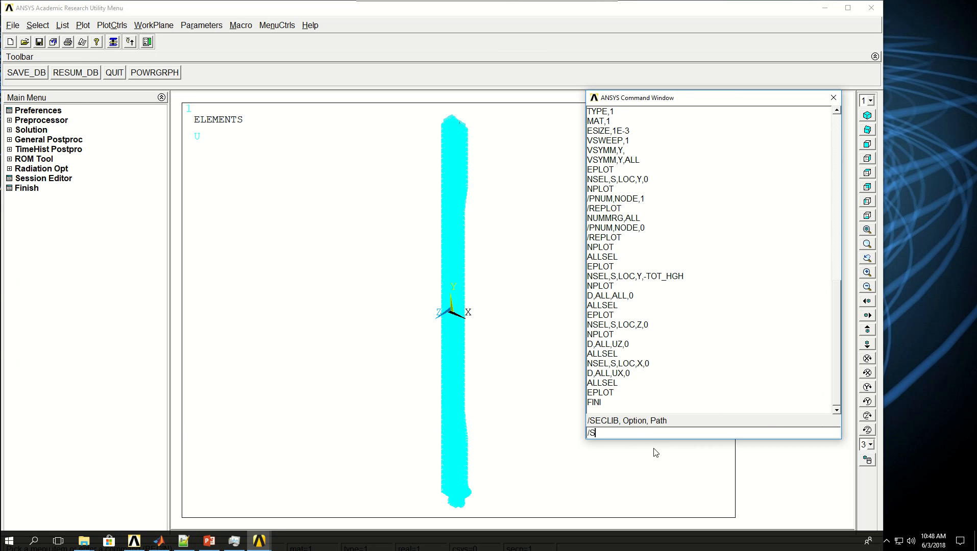
key("Return")
Step: Set the analysis type with ANTYPE,STATIC and store all results for every substep with OUTRES,ALL,ALL
type("ANTYPE,")
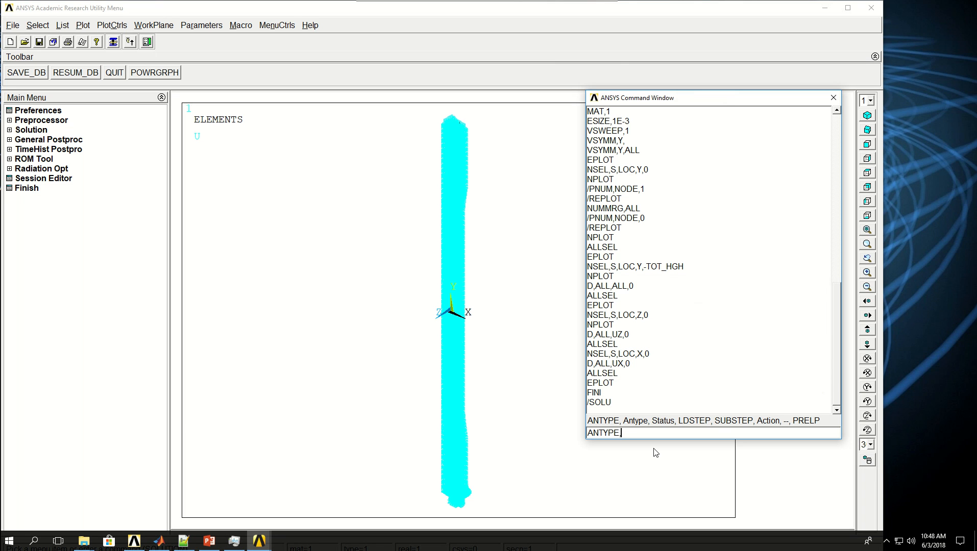
type("STATIC")
key("Return")
type("OUTRES")
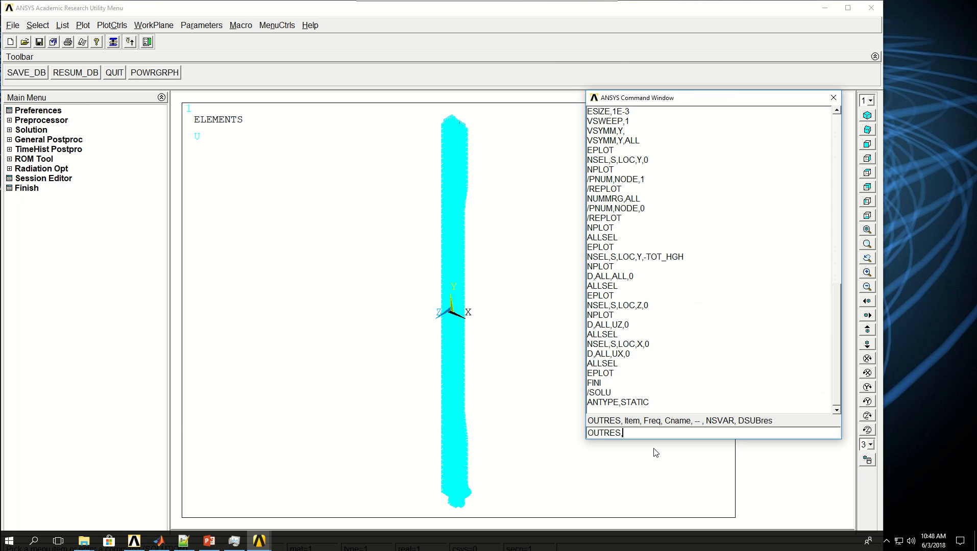
type(",ALL,ALL")
key("Return")
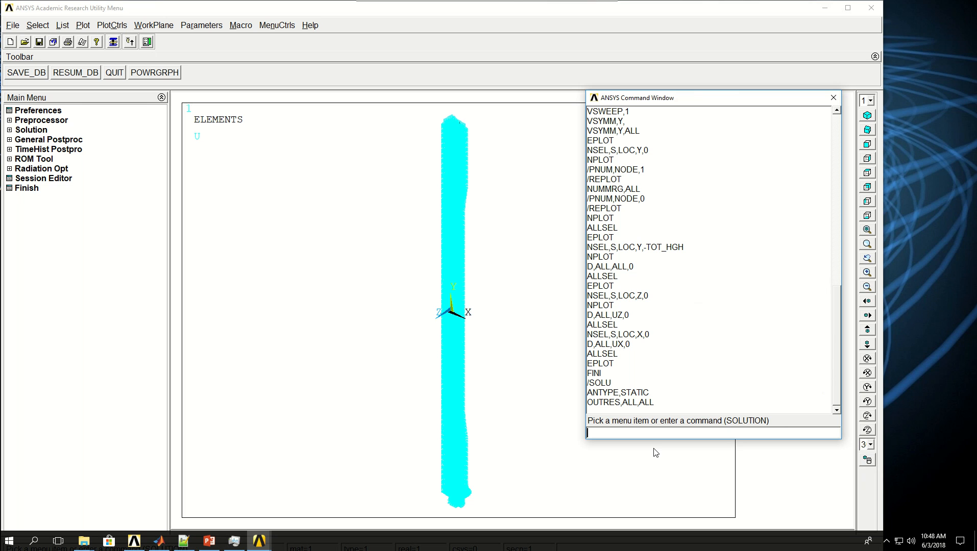
Step: Define the first load step with TIME,1E-6 and NSUBST,1, and write it to file with LSWRITE,1
type("TIME,1E-6")
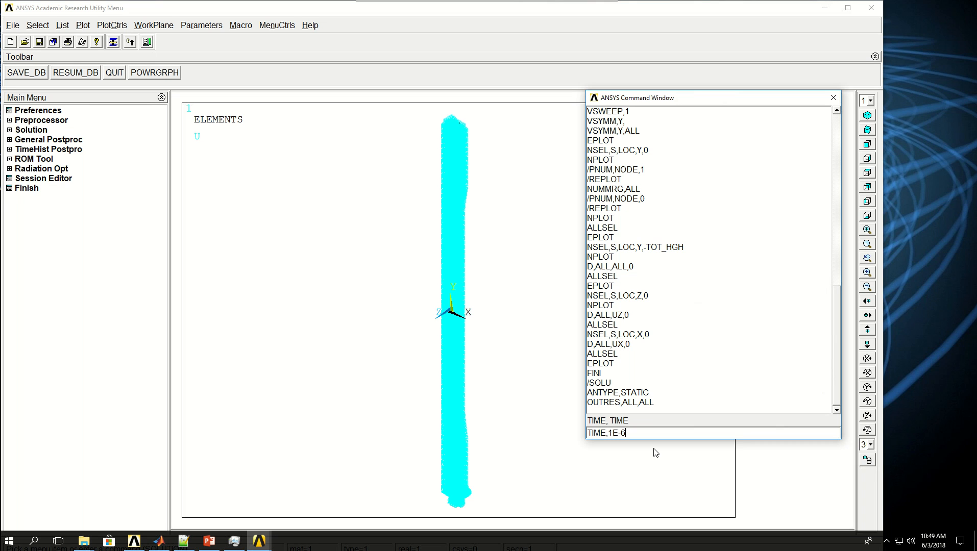
key("Return")
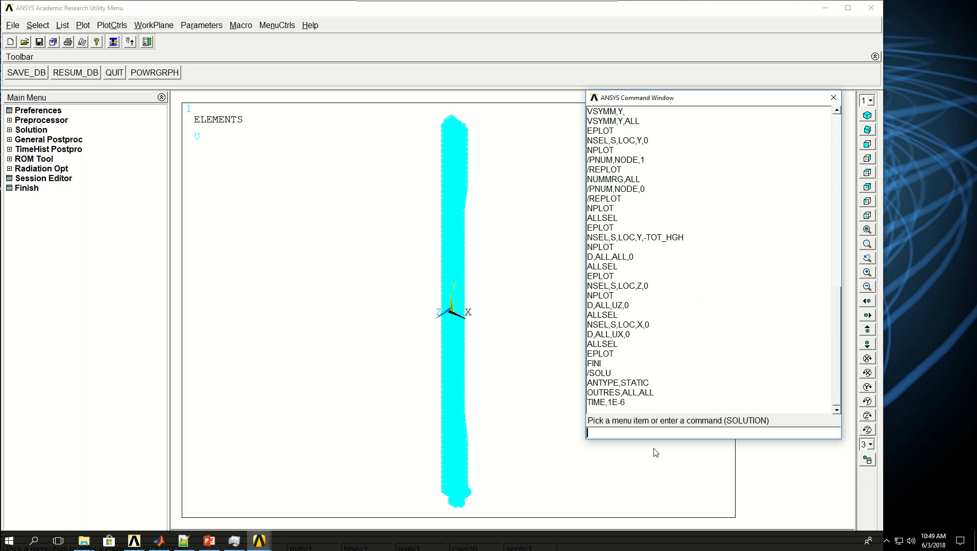
type("NSUBST,1")
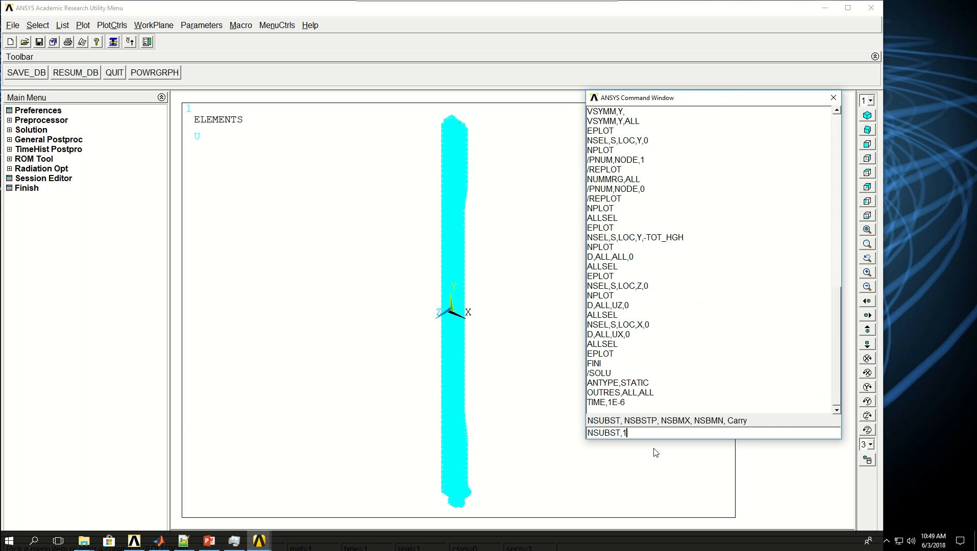
key("Return")
type("LSWRITE")
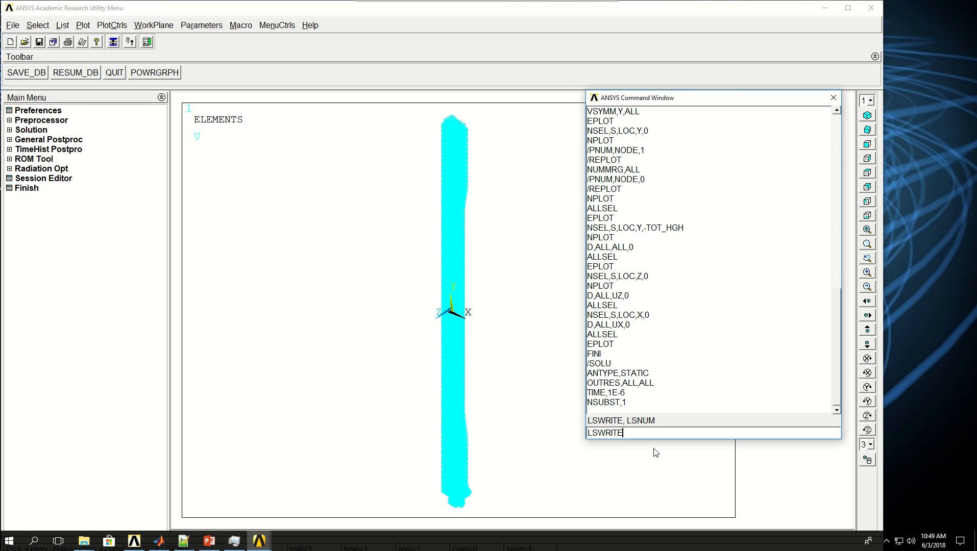
type(",1")
key("Return")
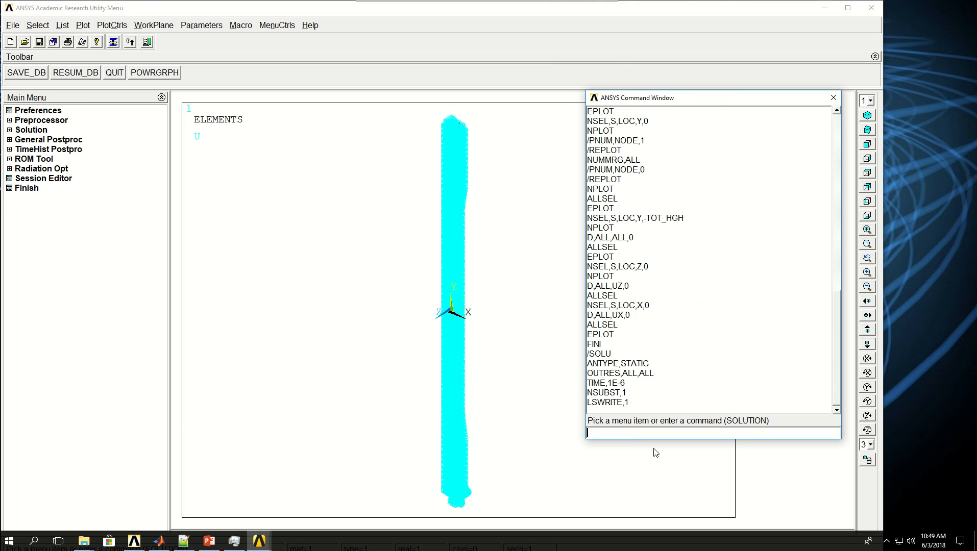
Step: Select the nodes on the specimen's upper end face with NSEL,S,LOC,Y,TOT_HGH and plot them with NPLOT
type("NSEL,")
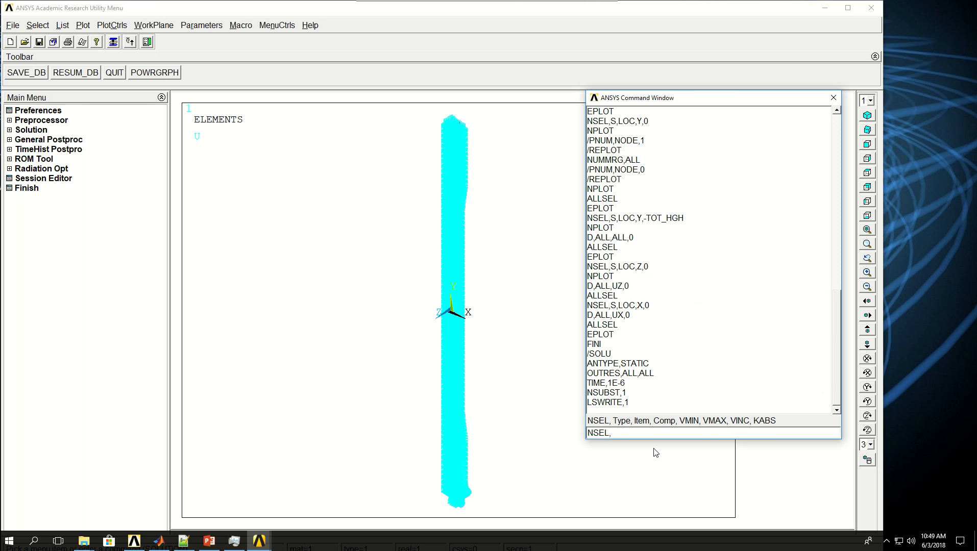
type("S,LOC,Y,TOT_HGH")
key("Return")
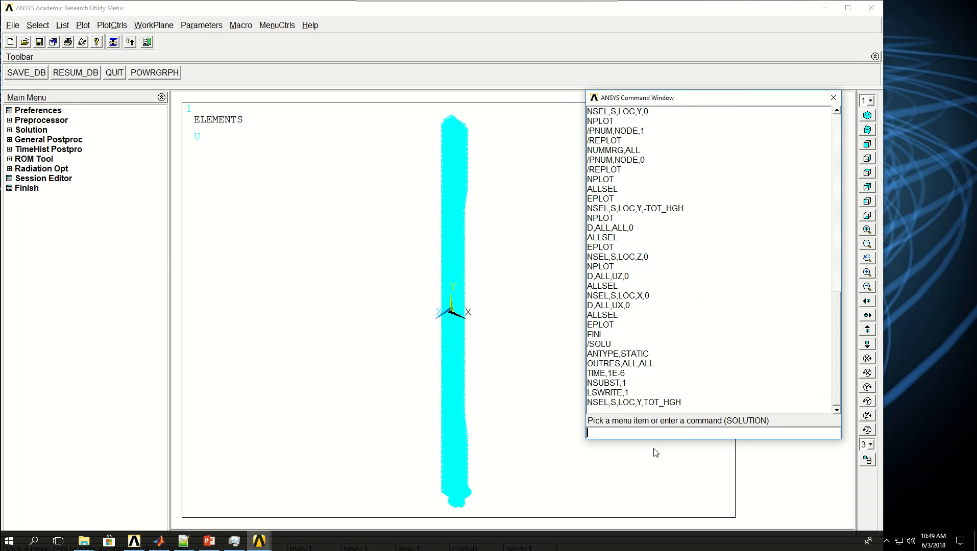
type("NPLOT")
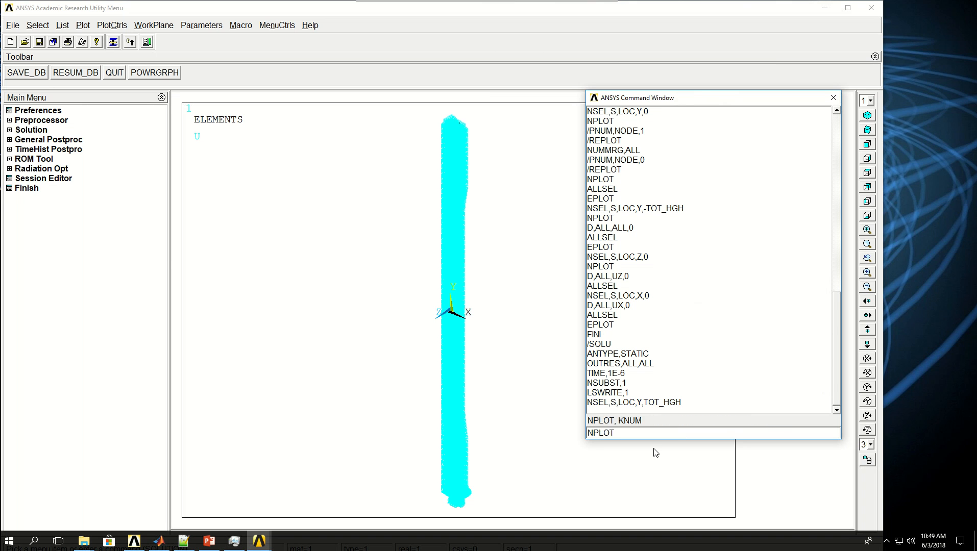
key("Return")
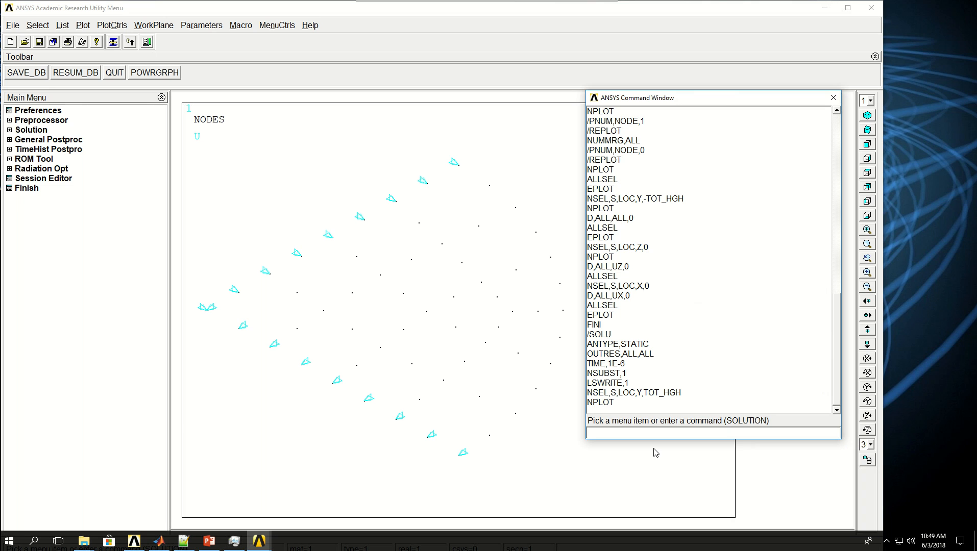
Step: Apply the upper-end displacement with D,ALL,UY,2E-3, then restore and display the full model with ALLSEL and EPLOT
type("D,ALL")
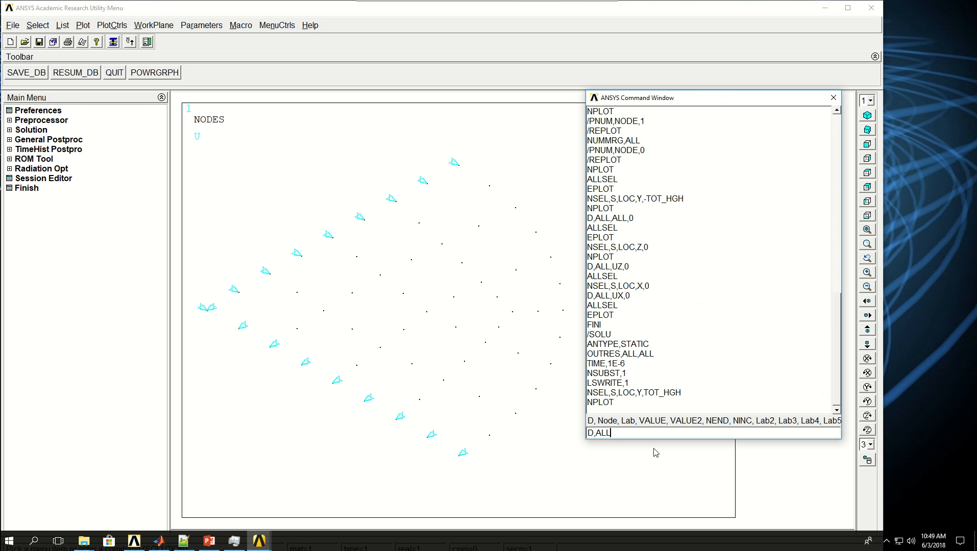
type(",UY,2E-3")
key("Return")
type("ALL")
key("BackSpace")
type("LSEL")
key("Return")
type("EPLOT")
key("Return")
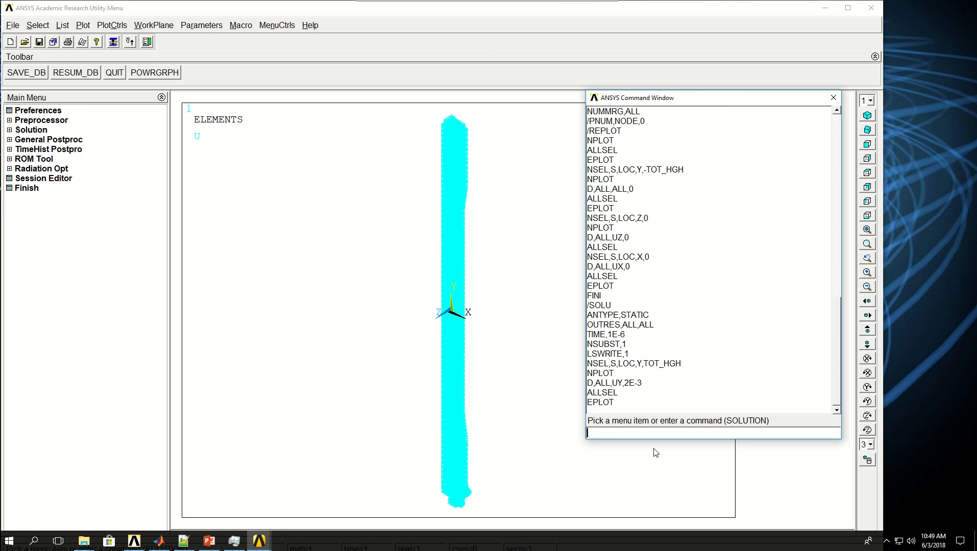
Step: Define the second load step with TIME,30, NSUBST,30 and ramped loading KBC,0, and write it to file with LSWRITE,2
type("TIME,30")
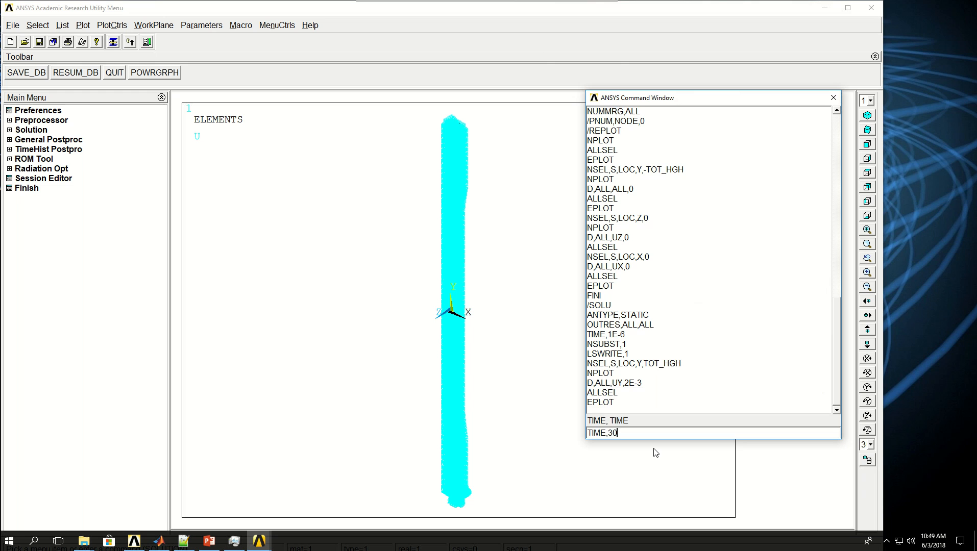
key("Return")
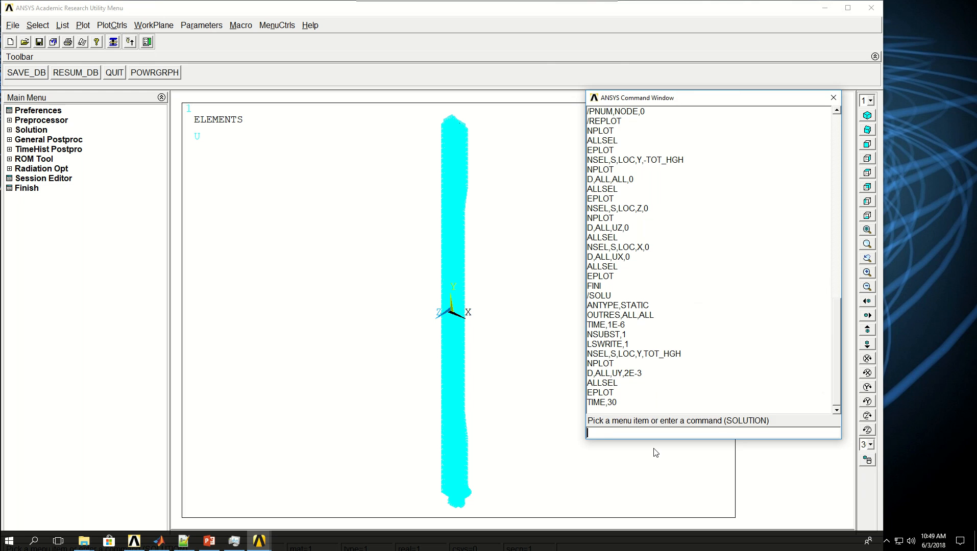
type("NSU")
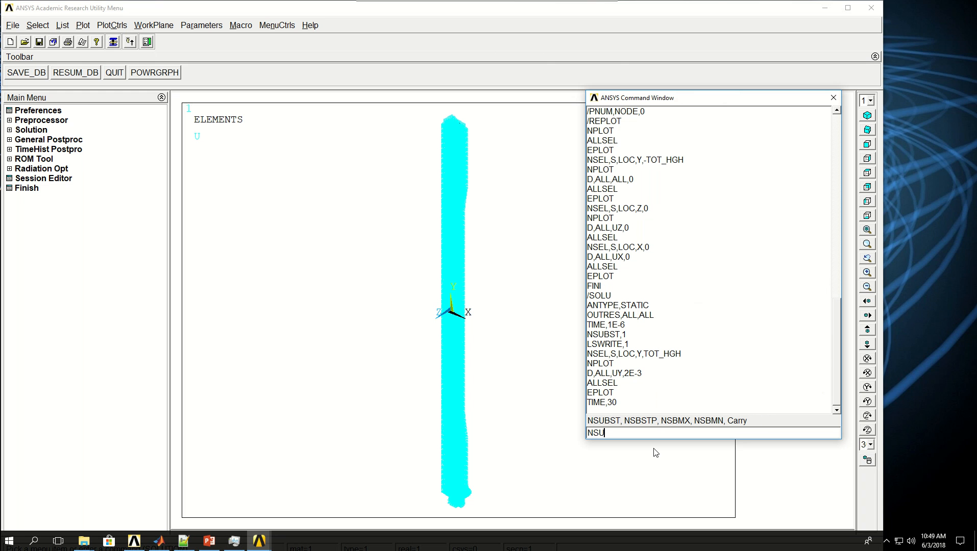
type("BST,30")
key("Return")
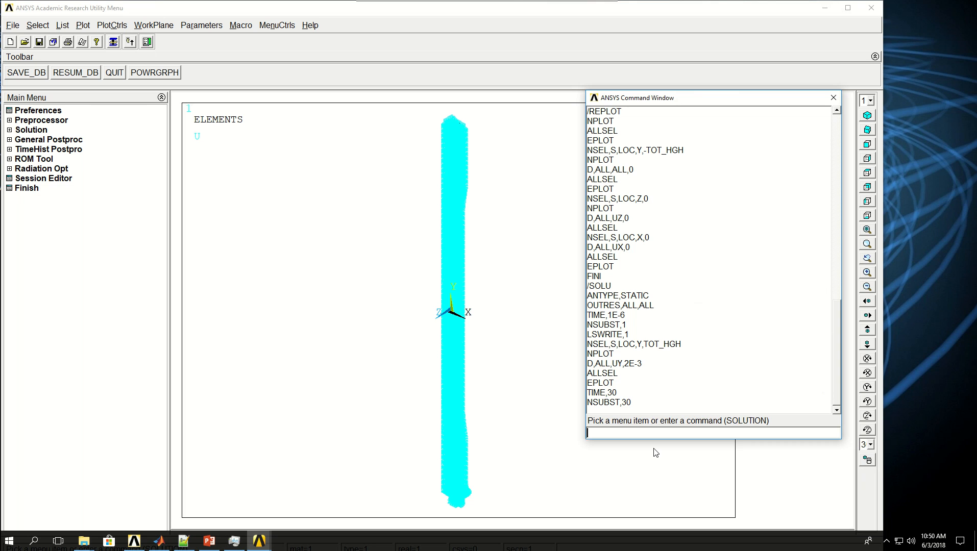
type("KBC,0")
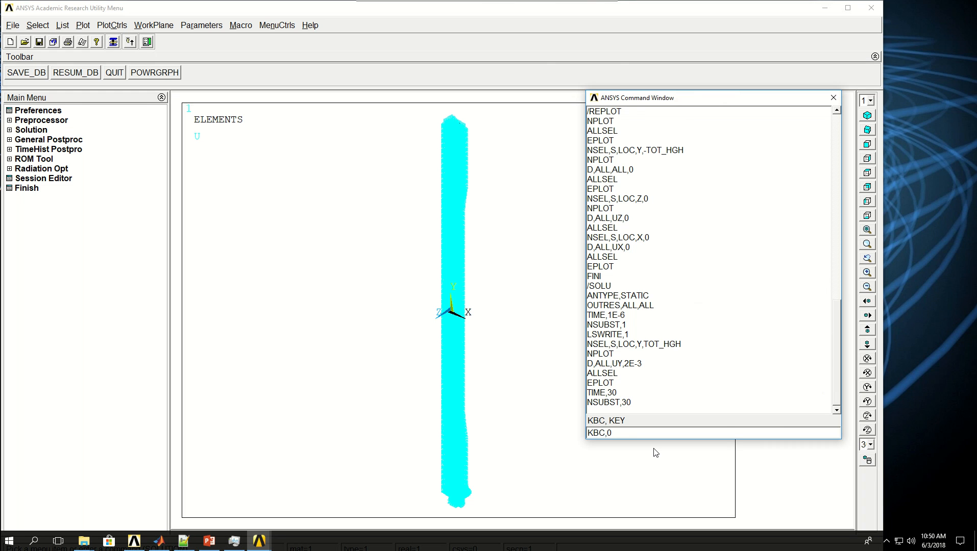
key("Return")
type("L")
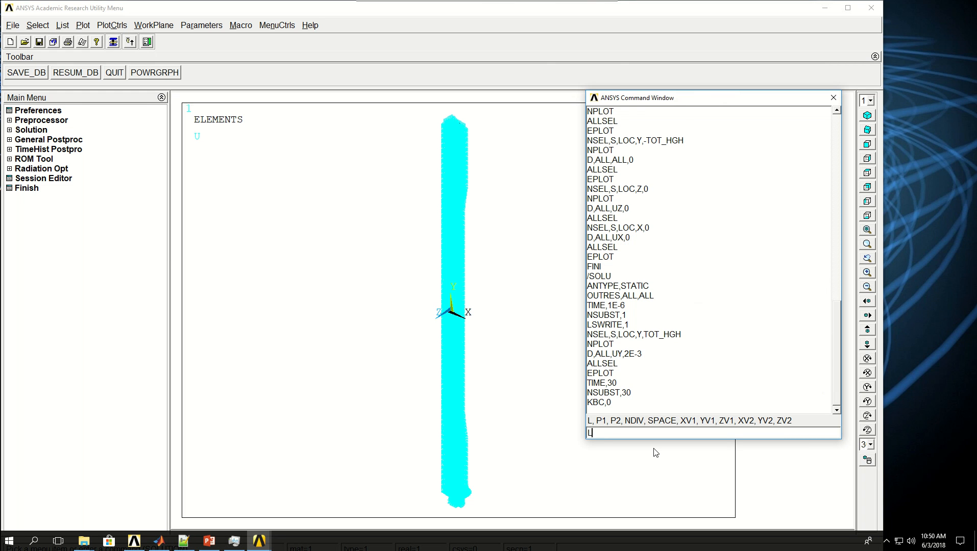
type("SWRITE,2")
key("Return")
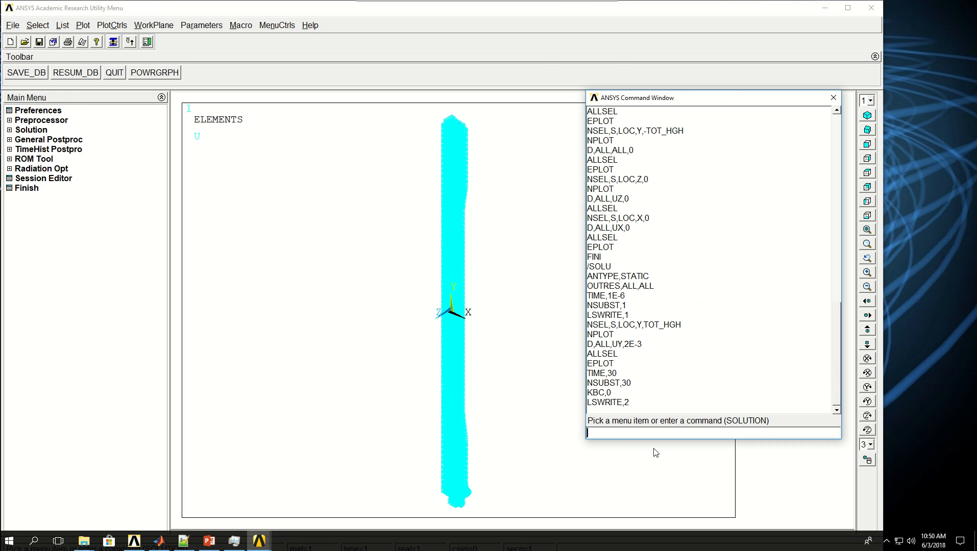
Step: Solve load steps 1 to 2 in increments of 1 with LSSOLVE,1,2,1 and dismiss the completion note
type("LSSOLCE")
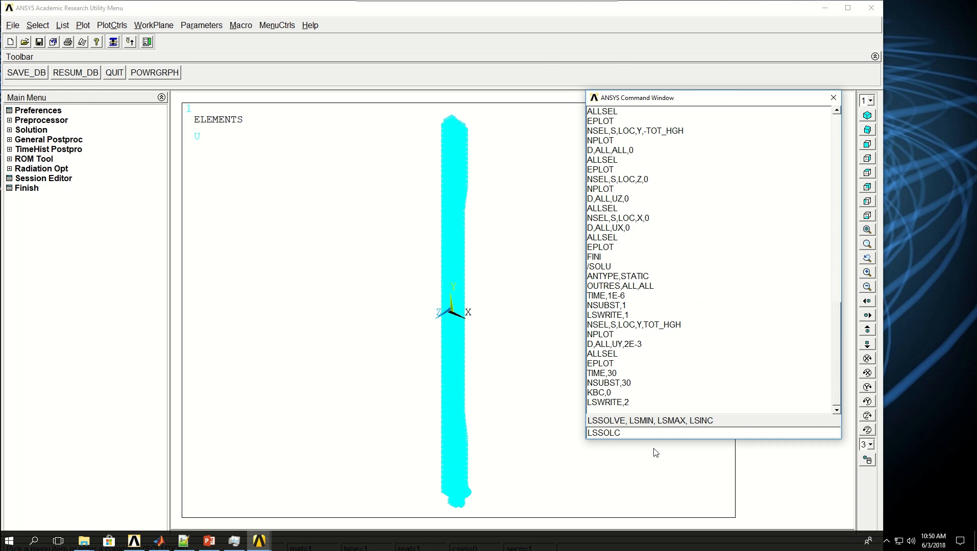
key("BackSpace")
key("BackSpace")
type("VE,1,2")
key("Return")
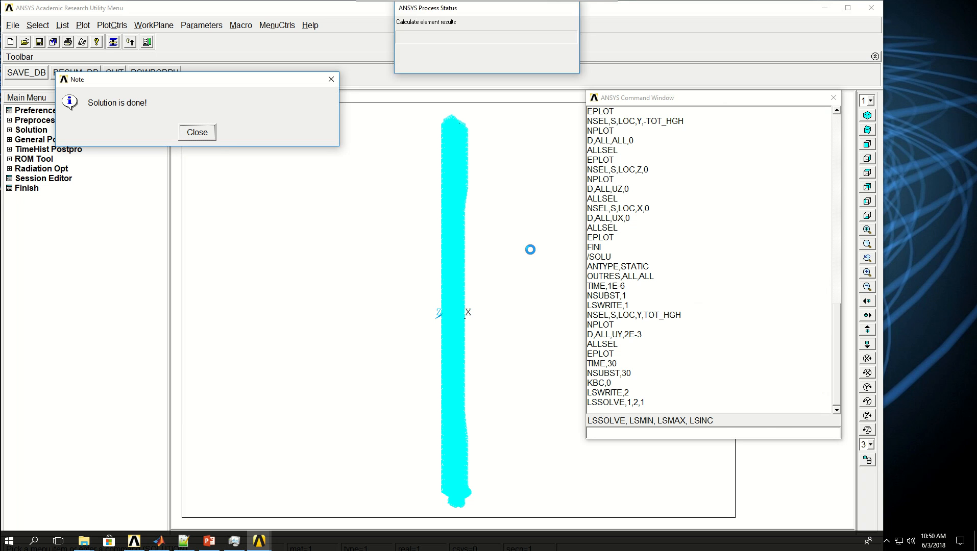
left_click(203, 137)
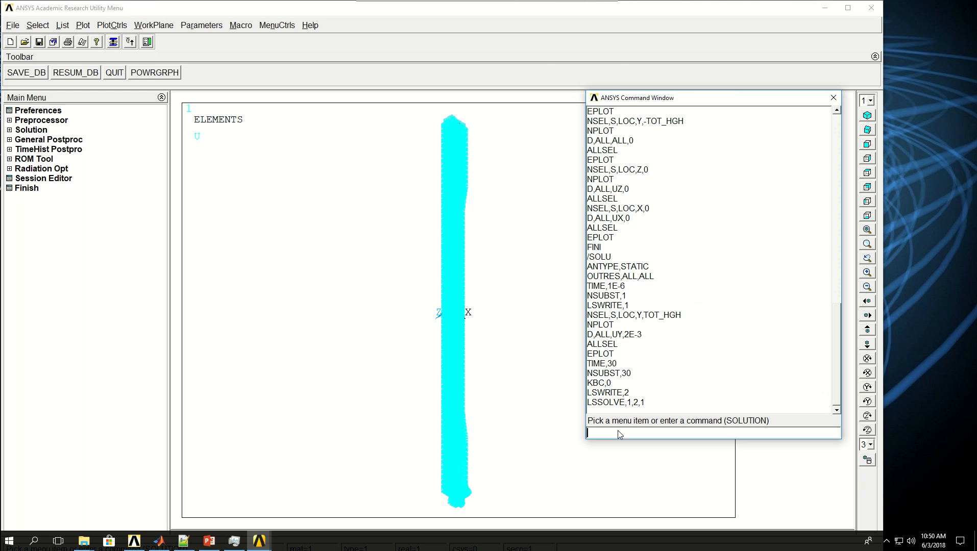
Step: Leave the solution processor with FINI and enter the general postprocessor with /POST1
type("FINI")
key("Return")
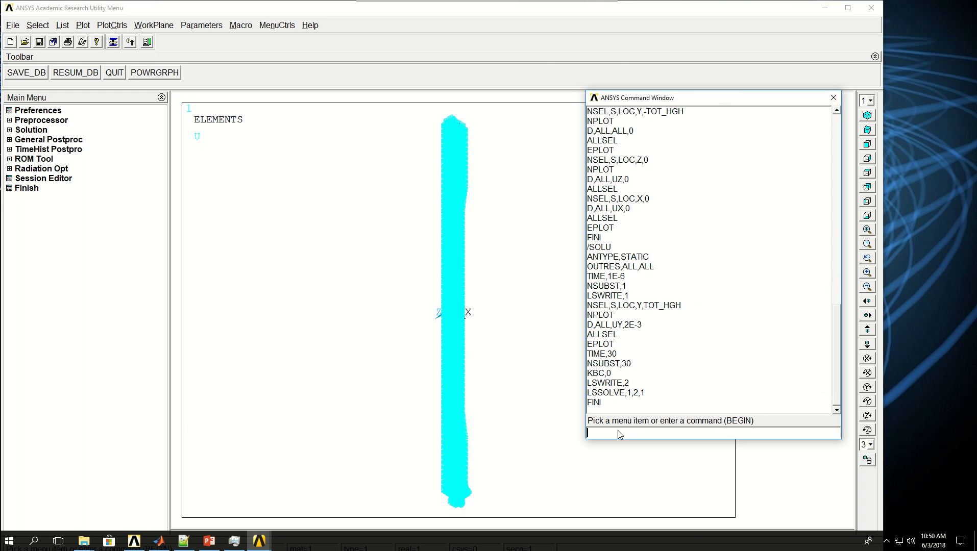
type("/POST1")
key("Return")
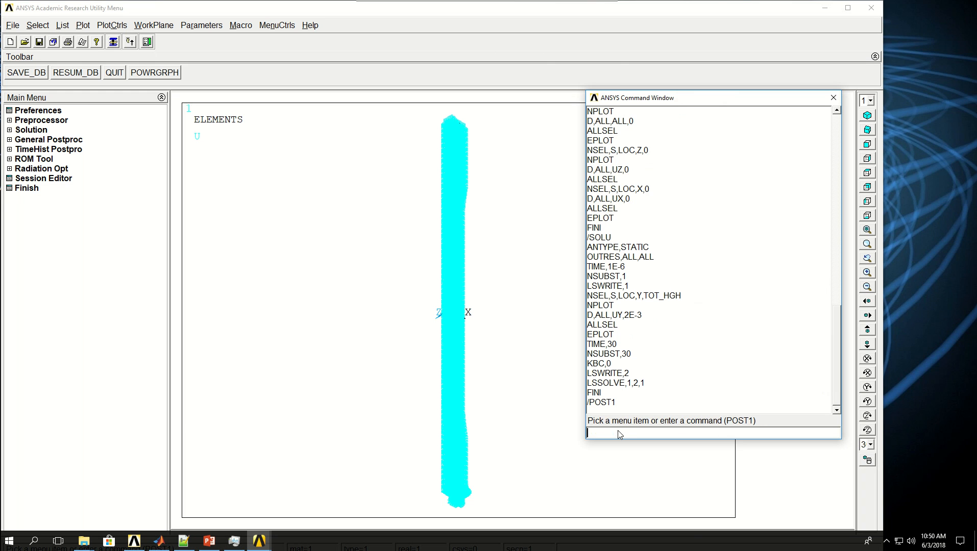
Step: Review the list of available result data sets through to the last substep, and close it
left_click(48, 140)
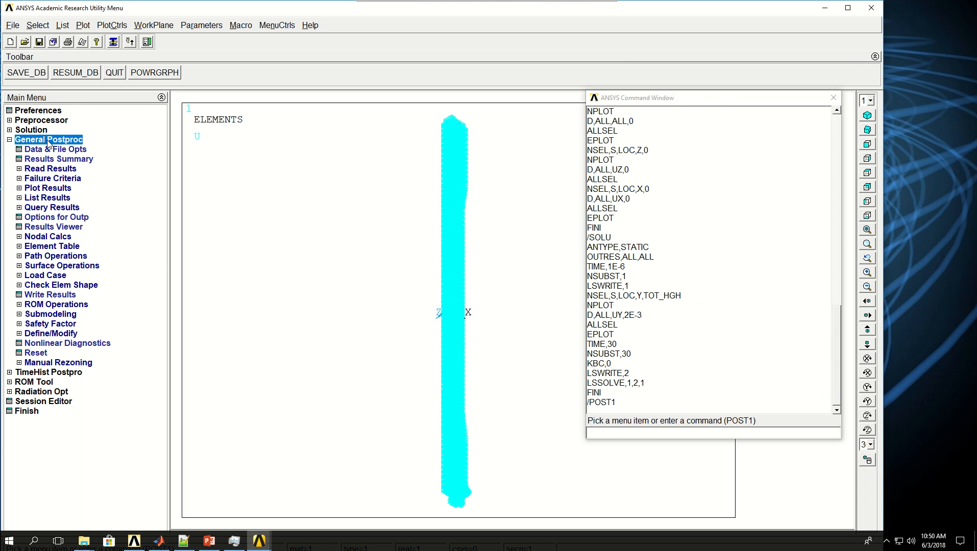
left_click(44, 170)
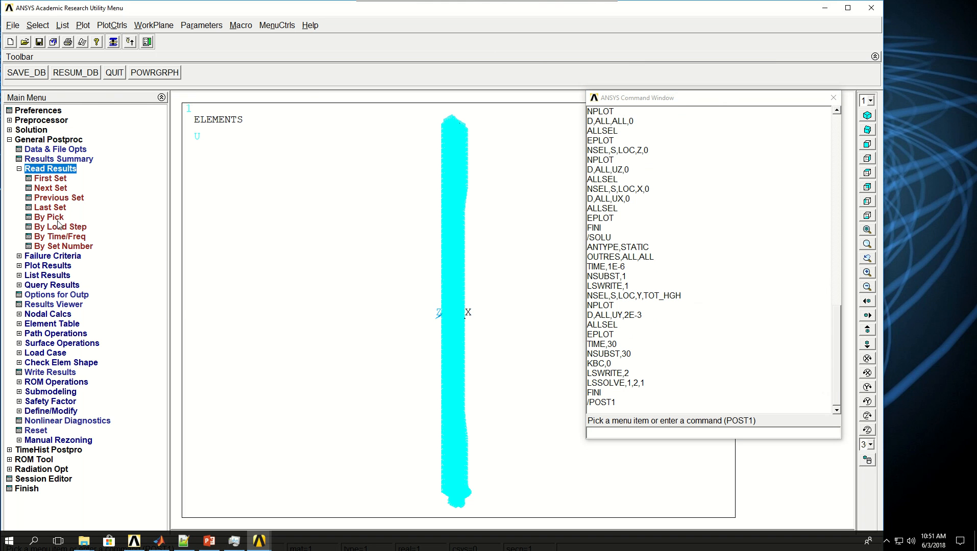
left_click(47, 219)
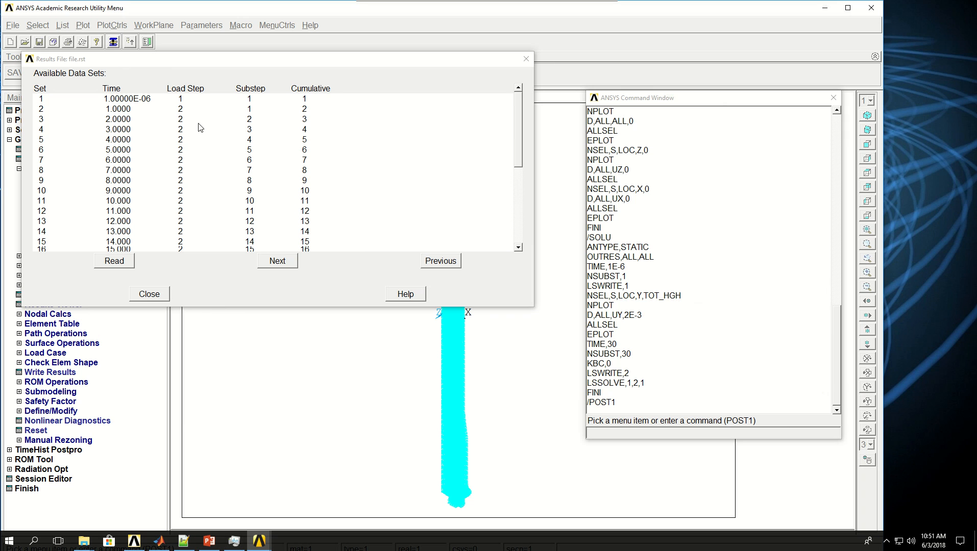
left_click_drag(519, 119, 516, 221)
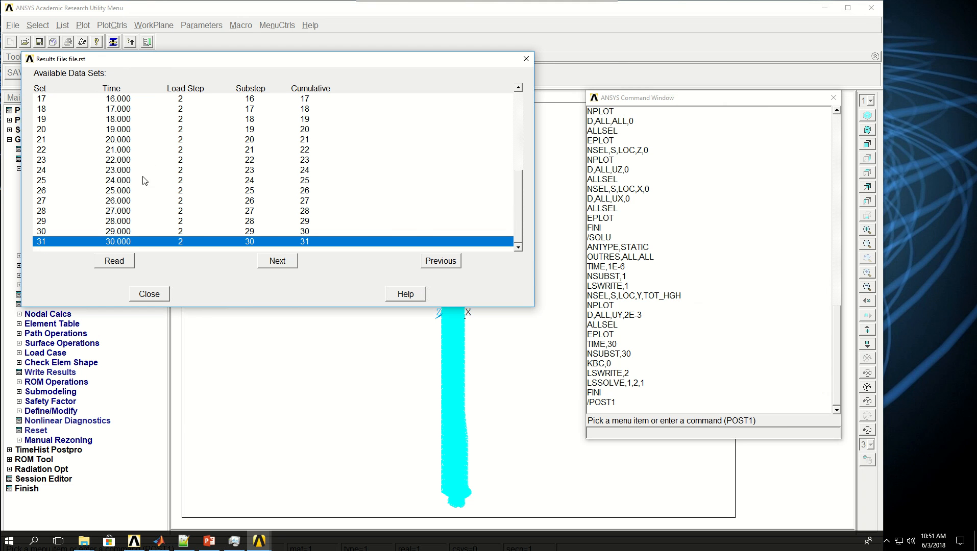
left_click(148, 294)
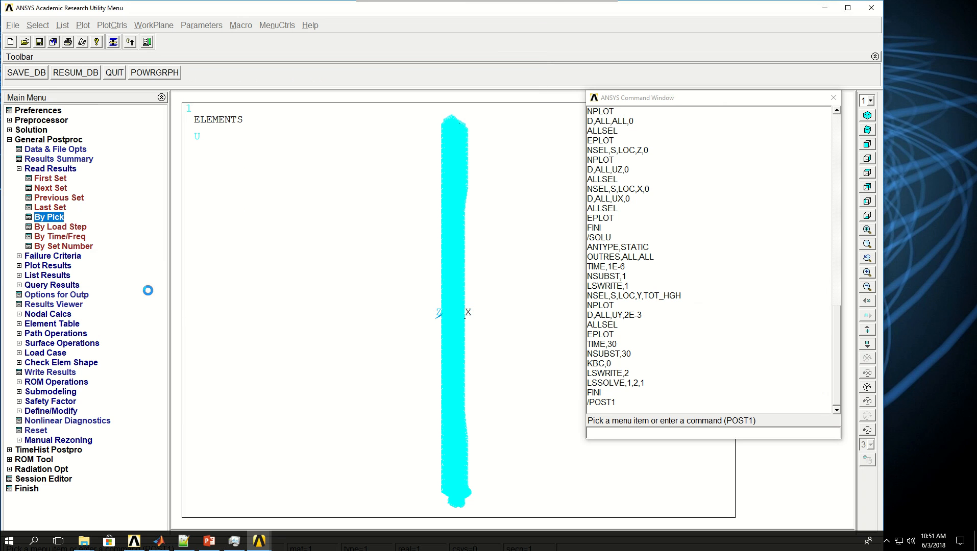
Step: Load the last substep of load step 2 with SET,2,LAST and plot the Y stress in front view with PLESOL,S,Y
left_click(643, 434)
type("SET,2,LAST")
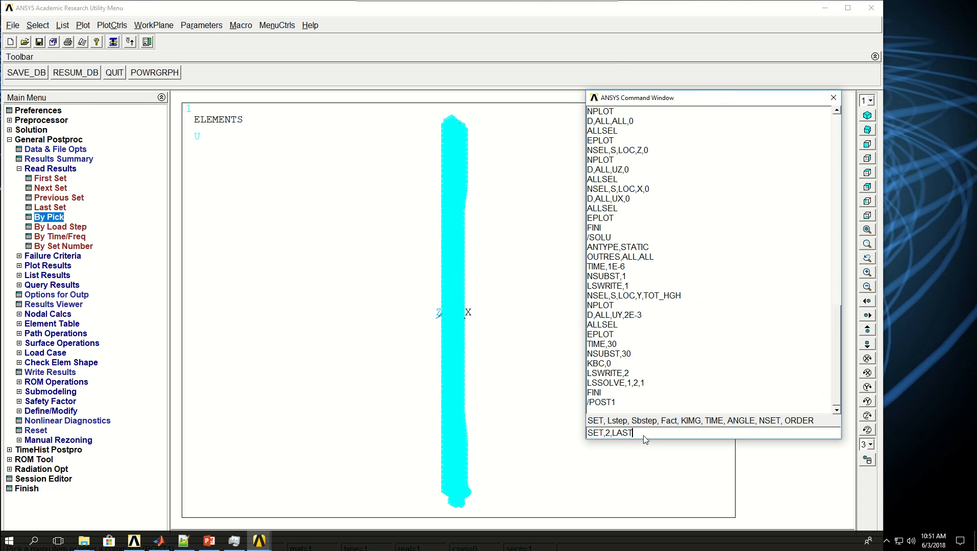
key("Return")
type("PLES")
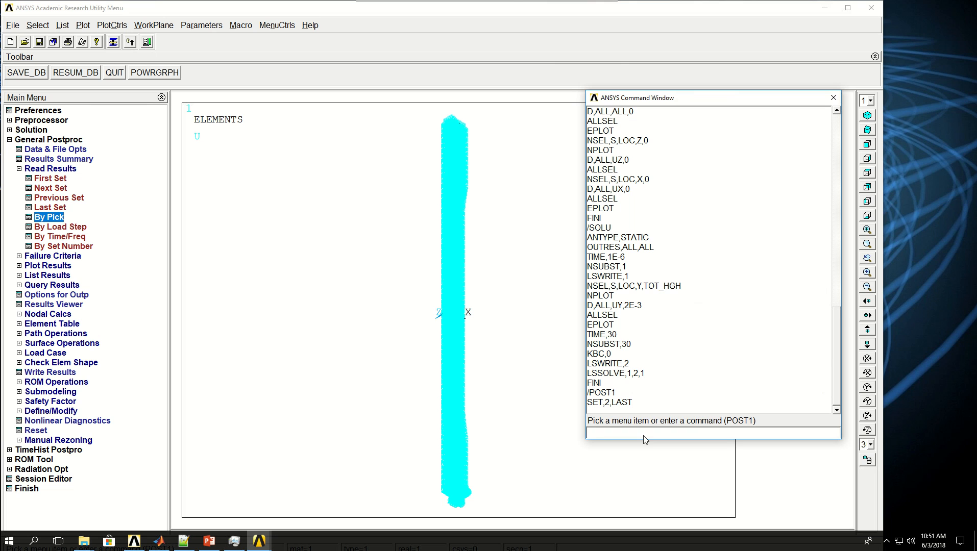
type("OL")
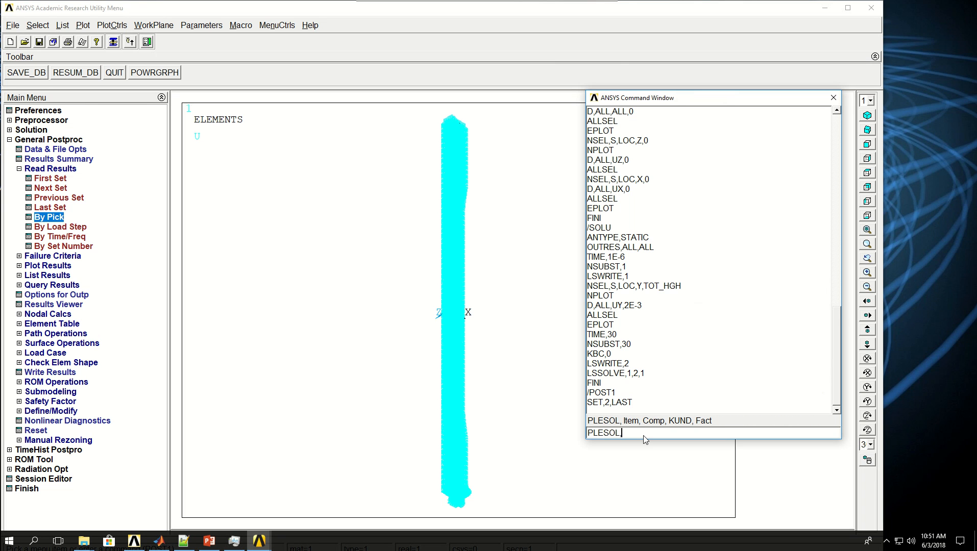
type(",S,Y")
key("Return")
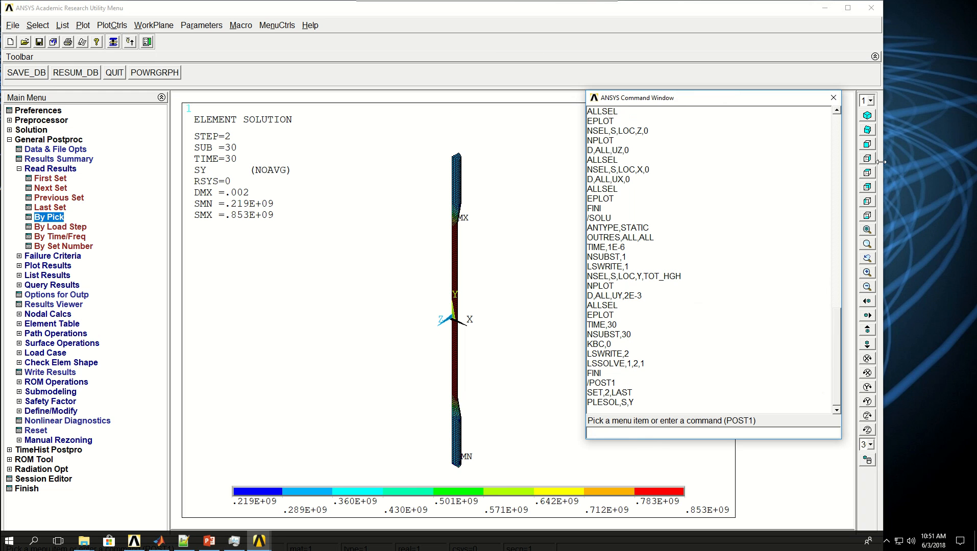
left_click(868, 145)
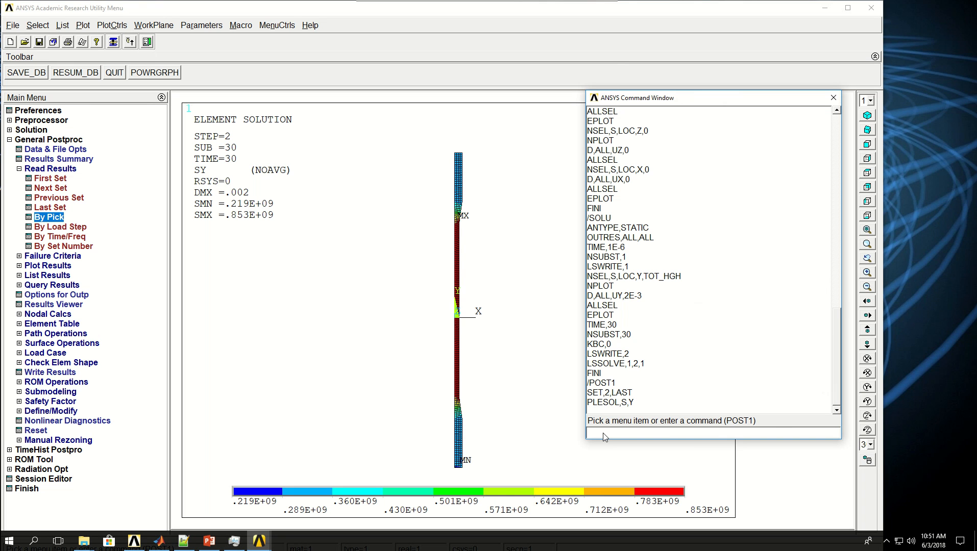
Step: Plot the elastic strain in the Y direction with PLESOL,EPEL,Y
type("PLESO")
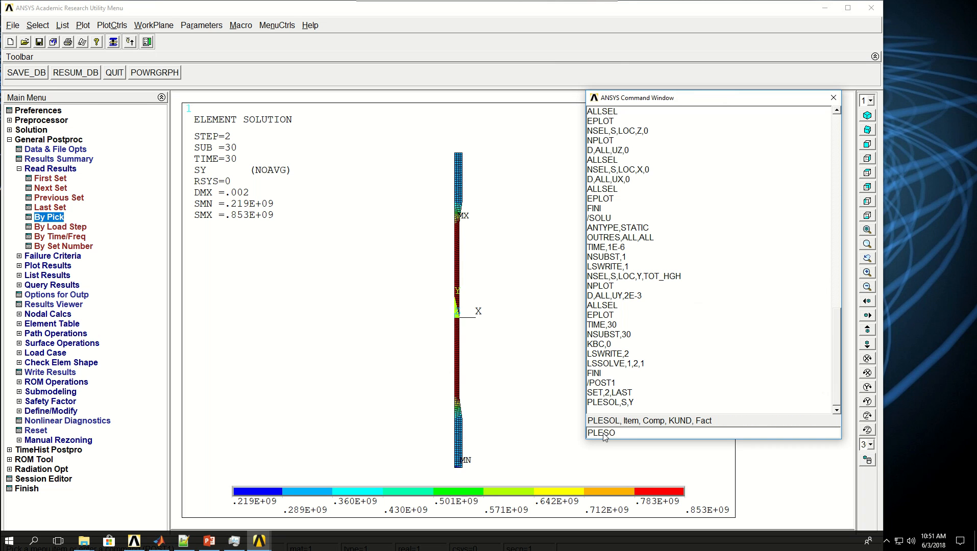
type("L,EPEL,Y")
key("Return")
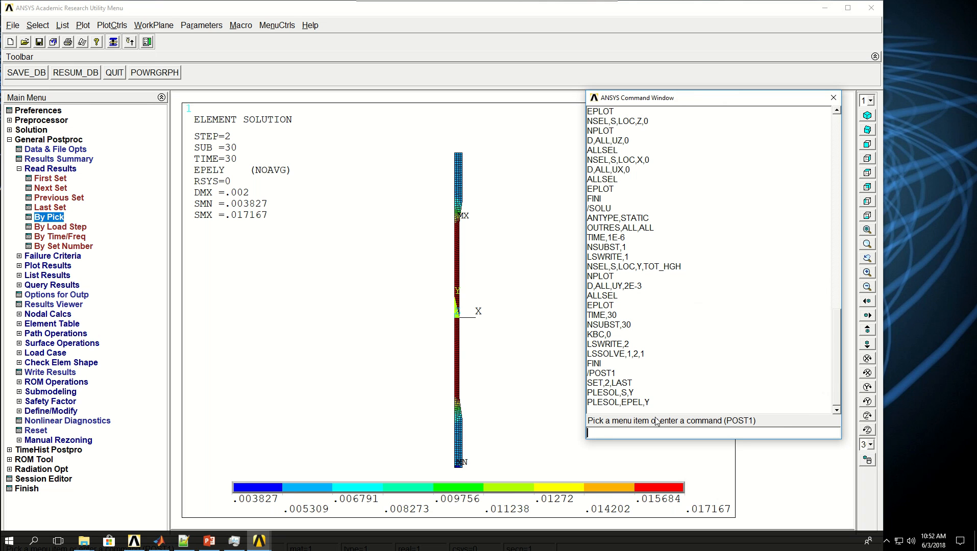
Step: Create a two-point path named VPATH with 30 sets and 100 divisions using PATH,VPATH,2,30,100
type("PATH")
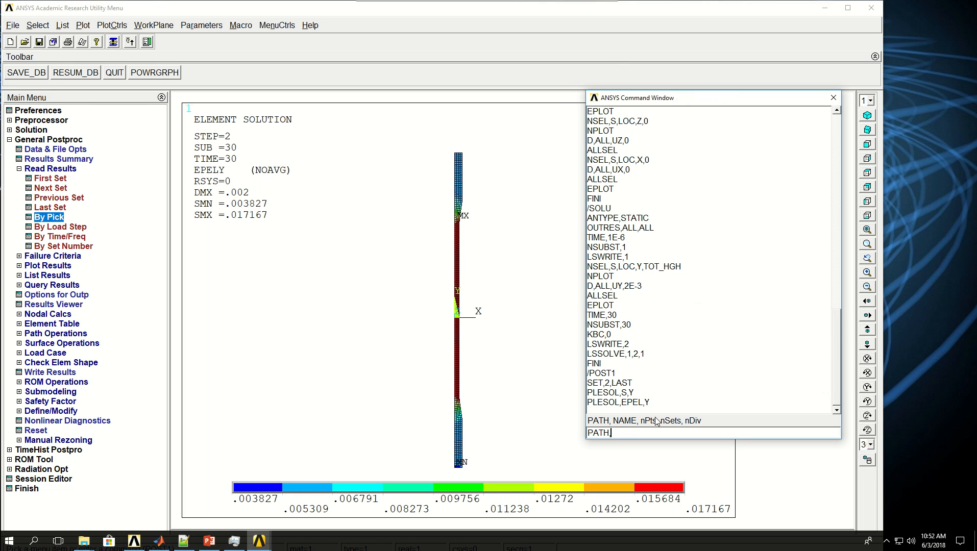
type(",VPATH,2,30,100")
key("Return")
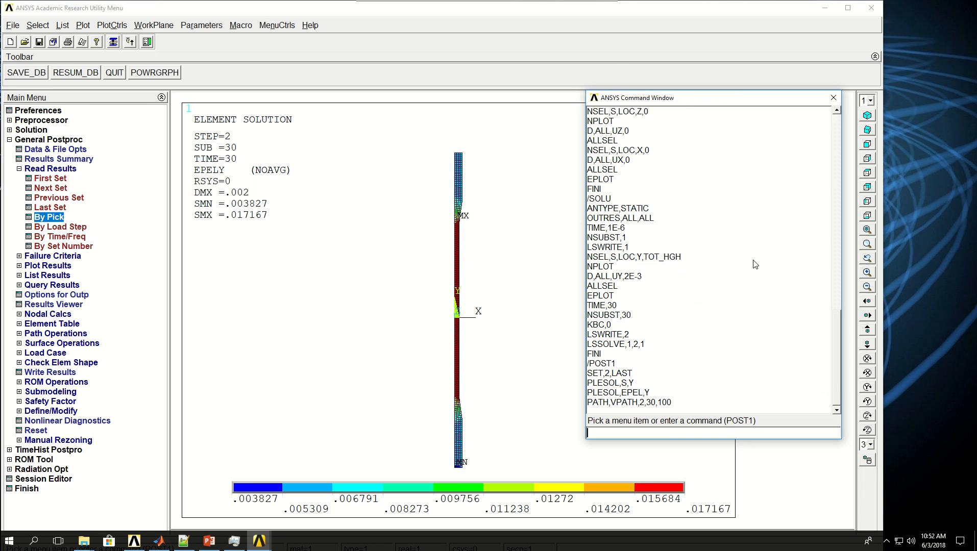
Step: Define the path's end points along the specimen axis with PPATH,1,,0,-TOT_HGH,0 and PPATH,2,,0,TOT_HGH,0
type("PPATH,1")
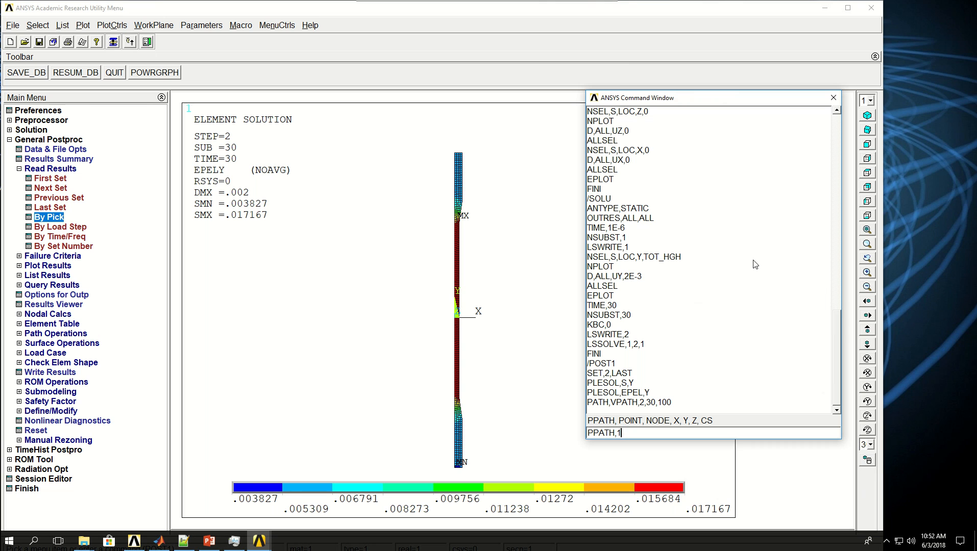
type(",")
type(",,0,-TOT_HGH,0")
key("Return")
key("Up")
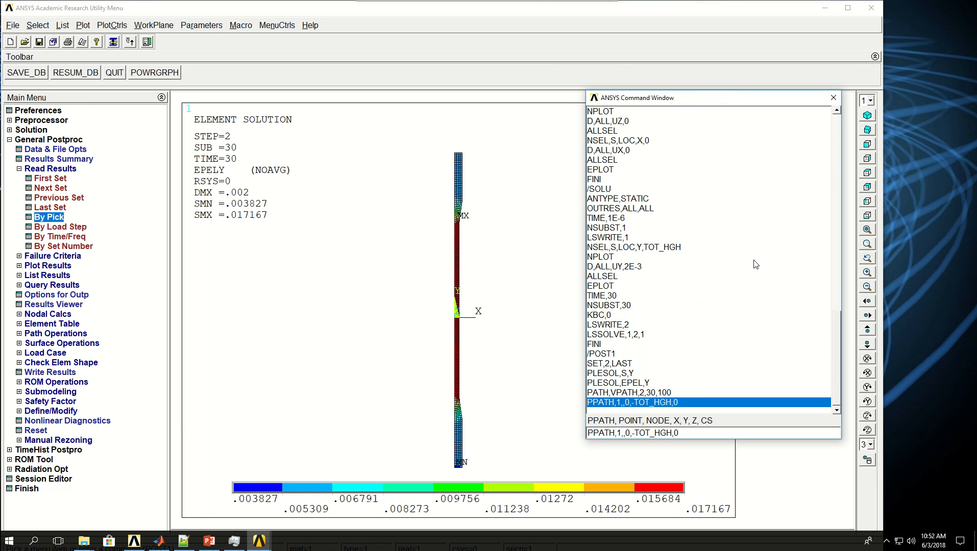
key("BackSpace")
key("BackSpace")
type("2")
key("Return")
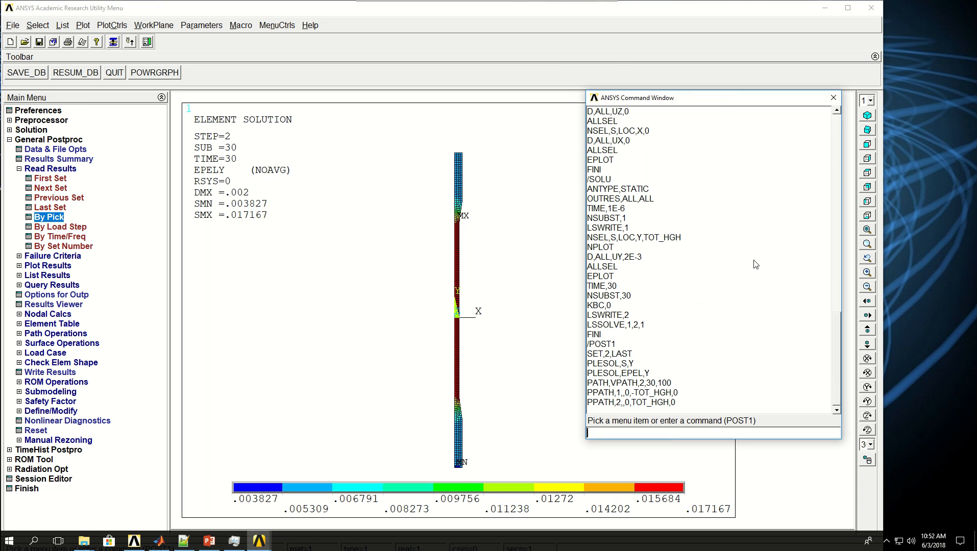
Step: Map averaged Y stress and Y elastic strain onto the path with PDEF,VSY,S,Y,AVG and PDEF,VEY,EPEL,Y,AVG
type("P")
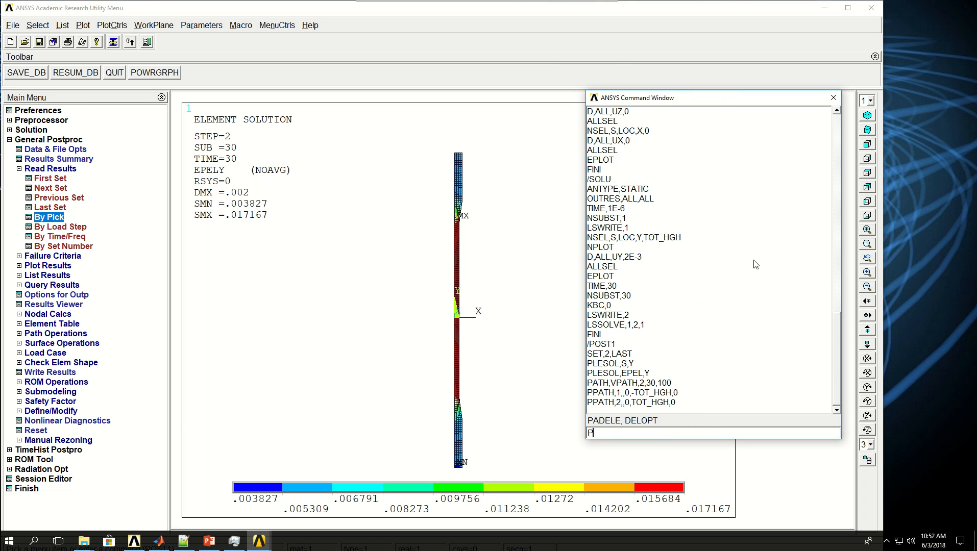
type("DEF")
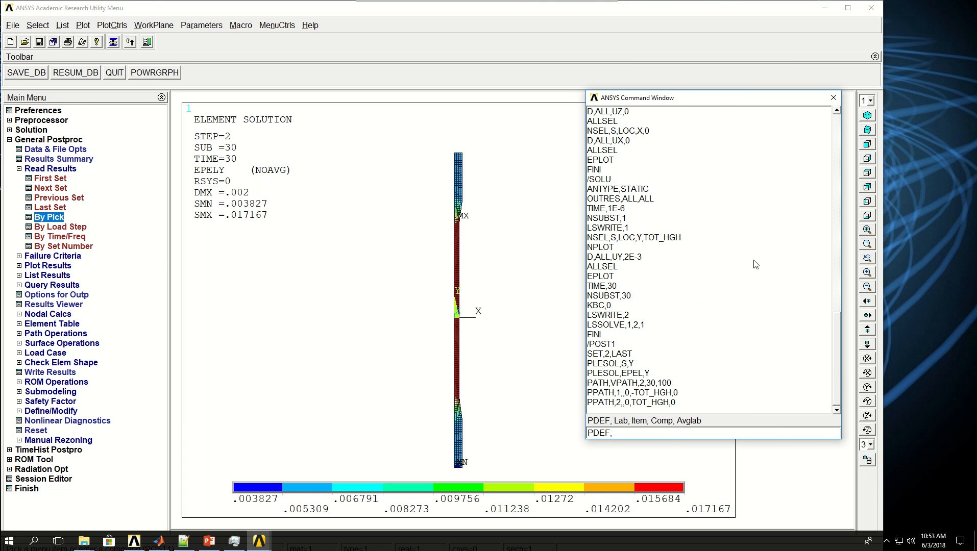
type(",VSY")
type(",S,Y,AVG")
key("Return")
type("PDE")
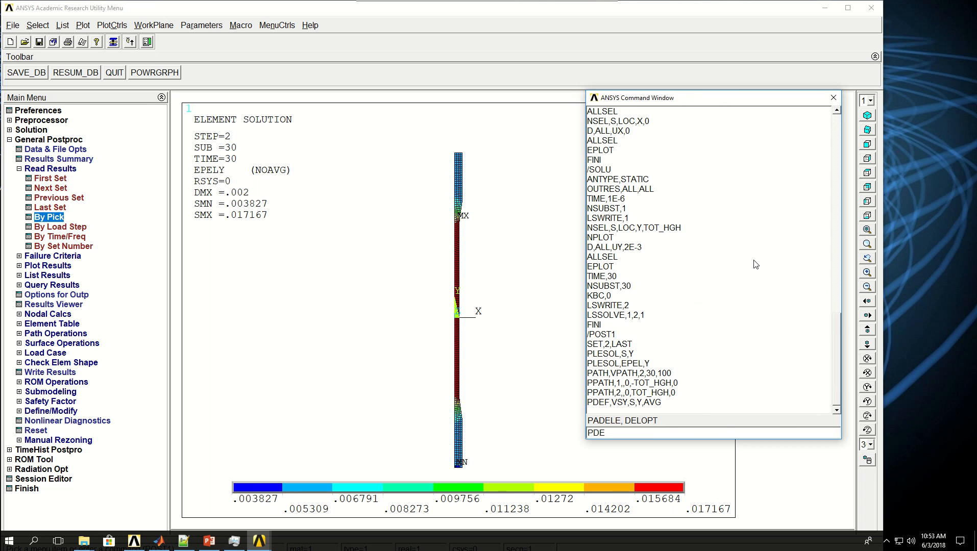
type("F,V")
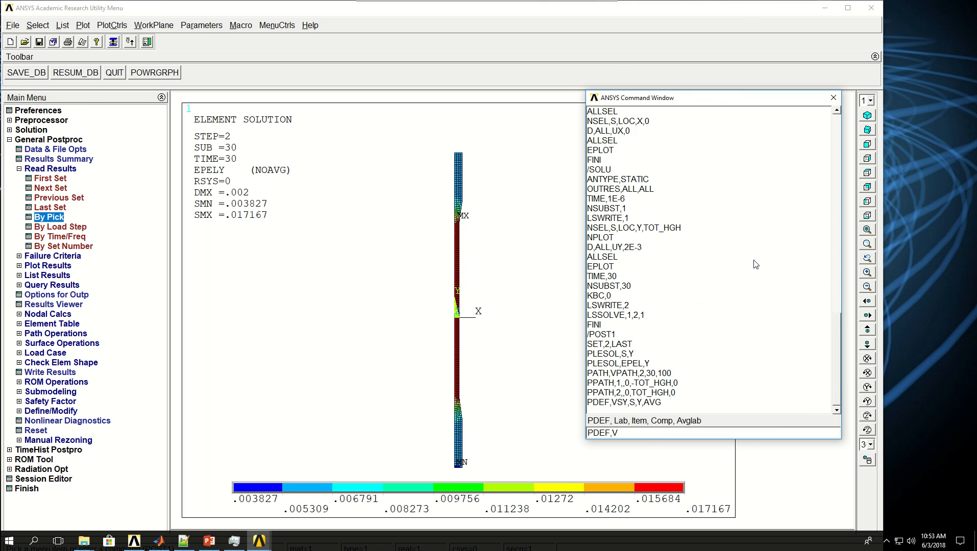
type("EY,EPEL,Y,AVG")
key("Return")
Step: List the strain and stress values along the path with PRPATH,VEY,VSY
type("PRPATH")
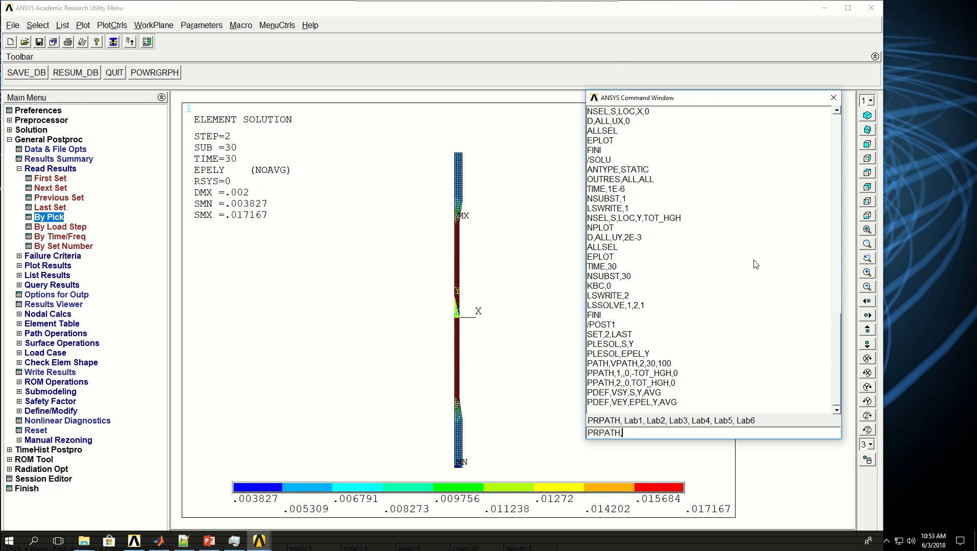
type(",VS")
key("BackSpace")
type("EY,VSY")
key("Return")
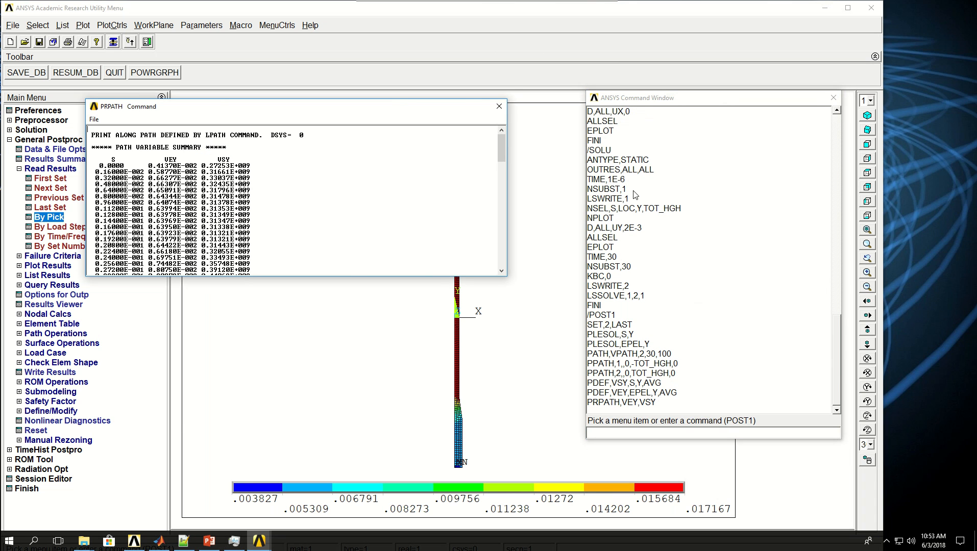
Step: Examine the strain and stress values listed along the path from its start to its end, then close the listing
left_click_drag(436, 277, 436, 444)
left_click_drag(110, 162, 108, 193)
left_click(167, 167)
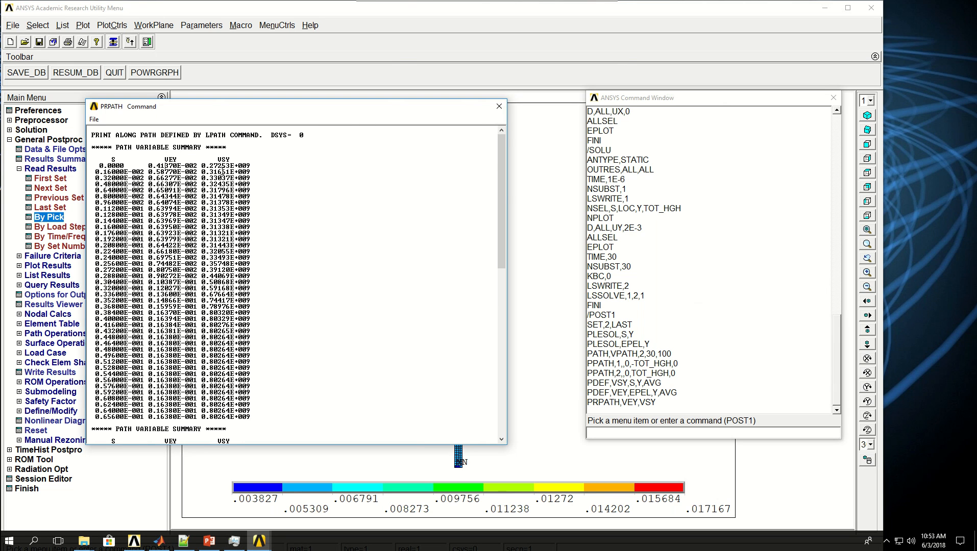
left_click_drag(498, 155, 481, 349)
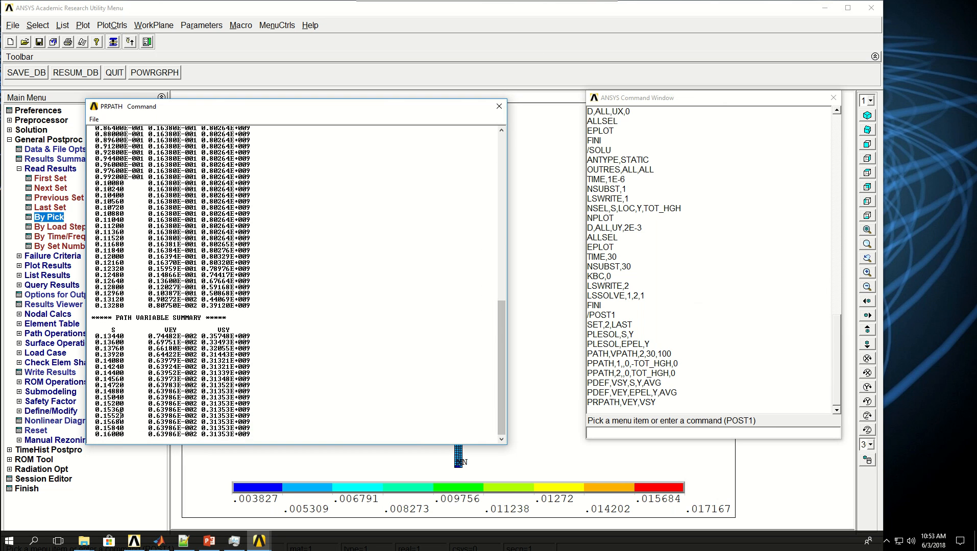
left_click_drag(96, 433, 249, 435)
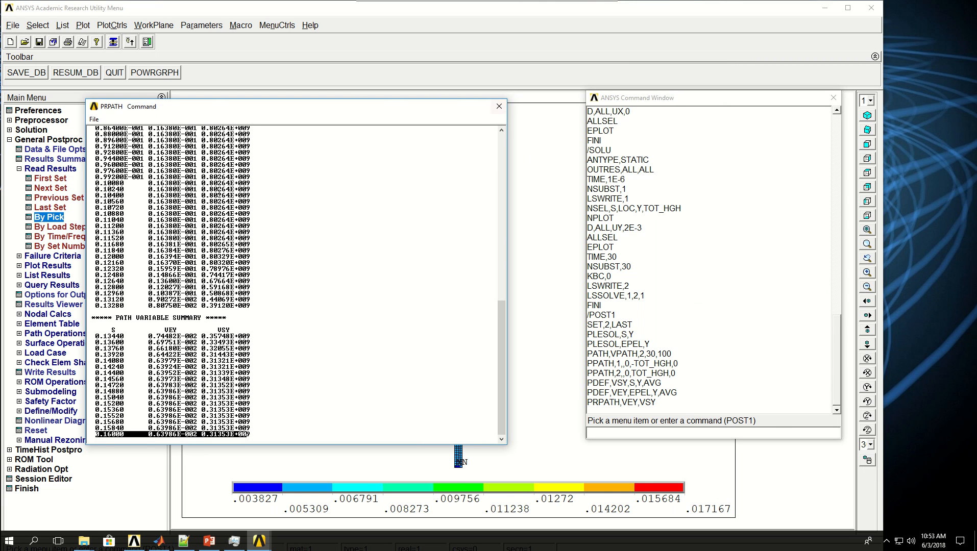
left_click(261, 294)
scroll(286, 285, "up", 19)
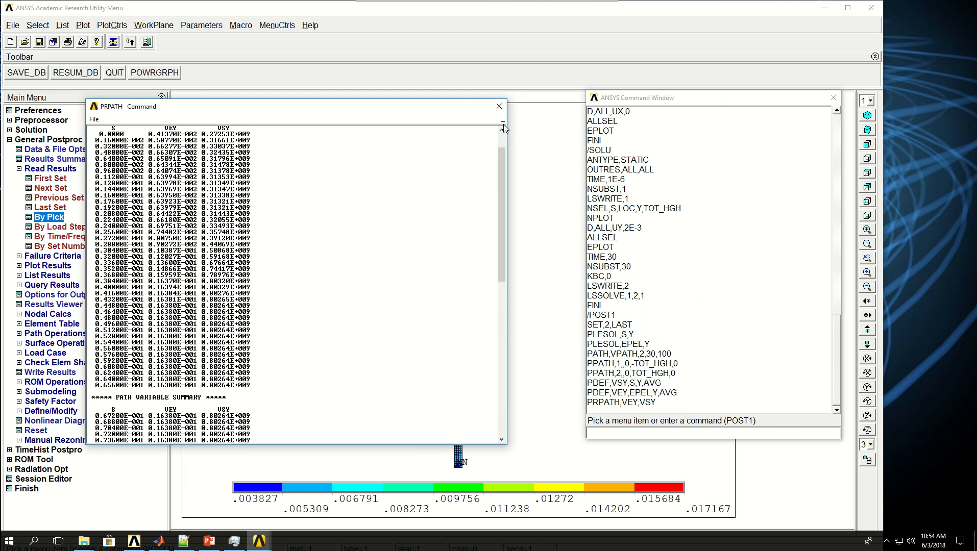
left_click(499, 106)
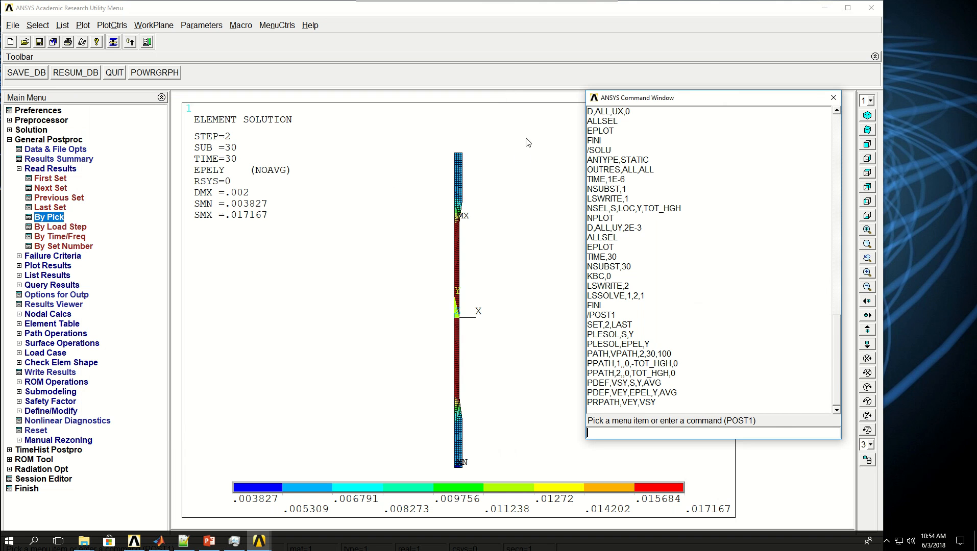
Step: Close the command window and open the time-history postprocessor with its variable viewer clear of the model
left_click(832, 98)
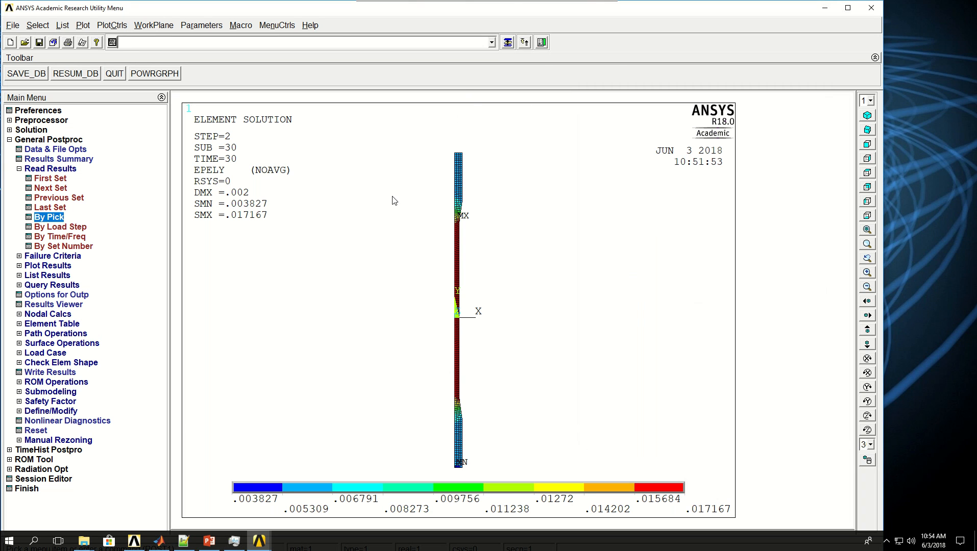
left_click(10, 139)
left_click(23, 149)
left_click_drag(429, 160, 807, 266)
Step: Pick the single element at the coordinate origin in isometric view with ESEL,S,P and display only that element with EPLOT
left_click(867, 245)
left_click(451, 308)
left_click(470, 282)
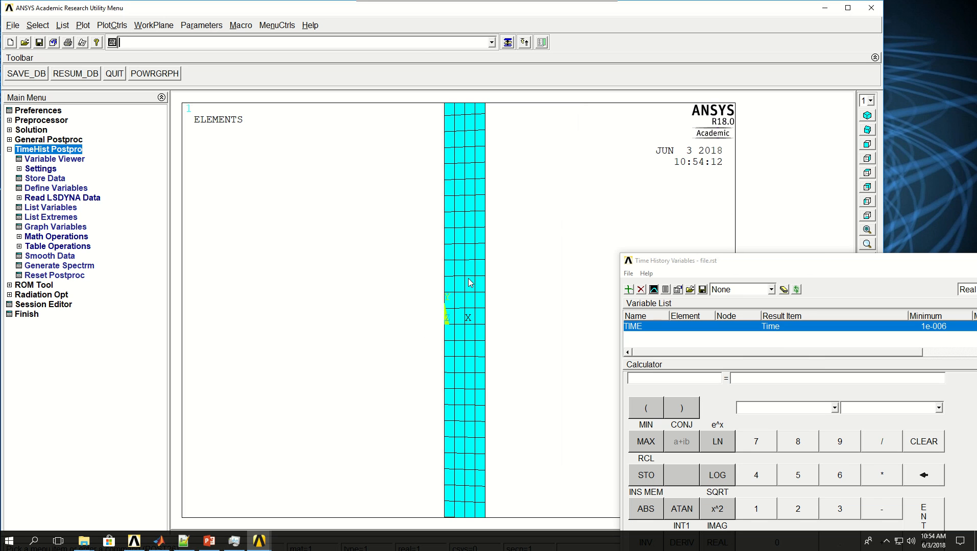
left_click(867, 116)
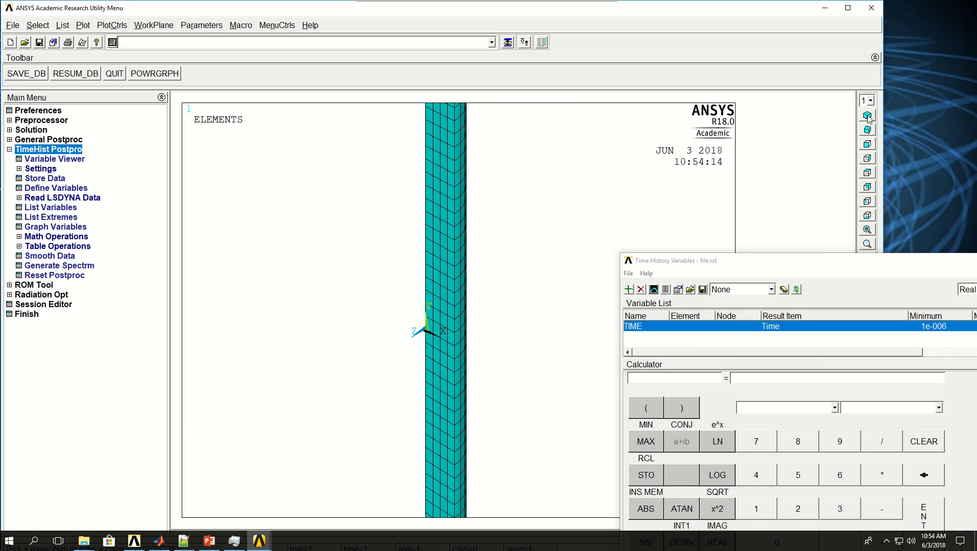
left_click(867, 245)
left_click(430, 332)
left_click(464, 282)
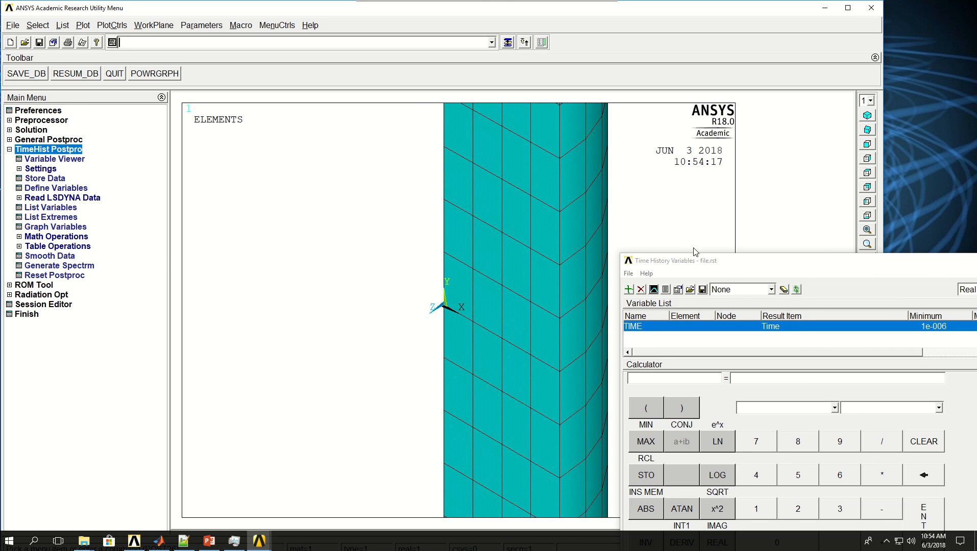
left_click_drag(695, 261, 702, 203)
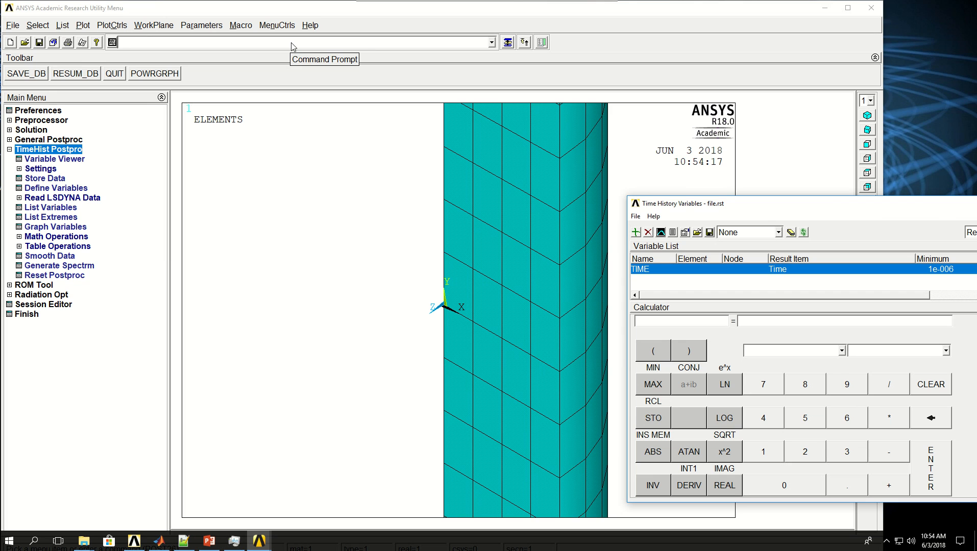
left_click(177, 44)
type("ESEL,S,P")
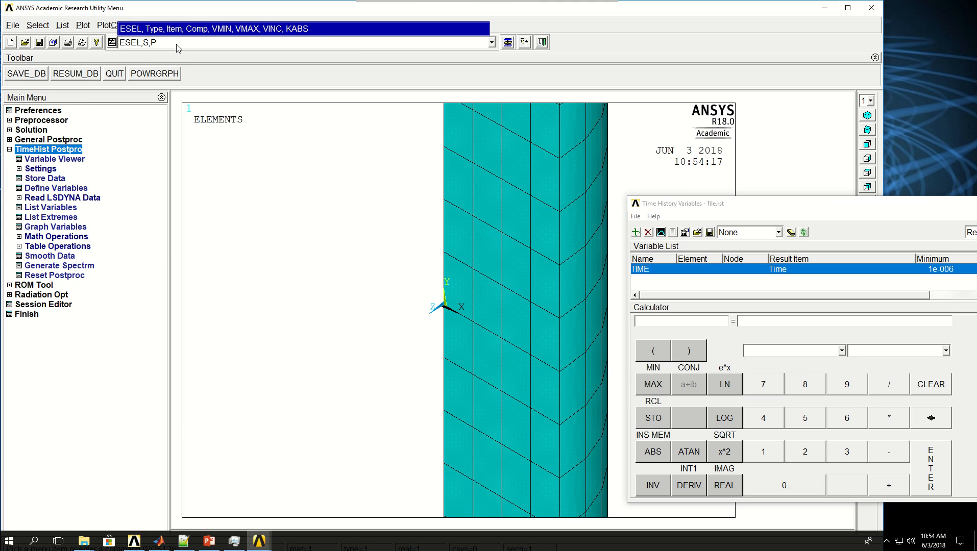
key("Return")
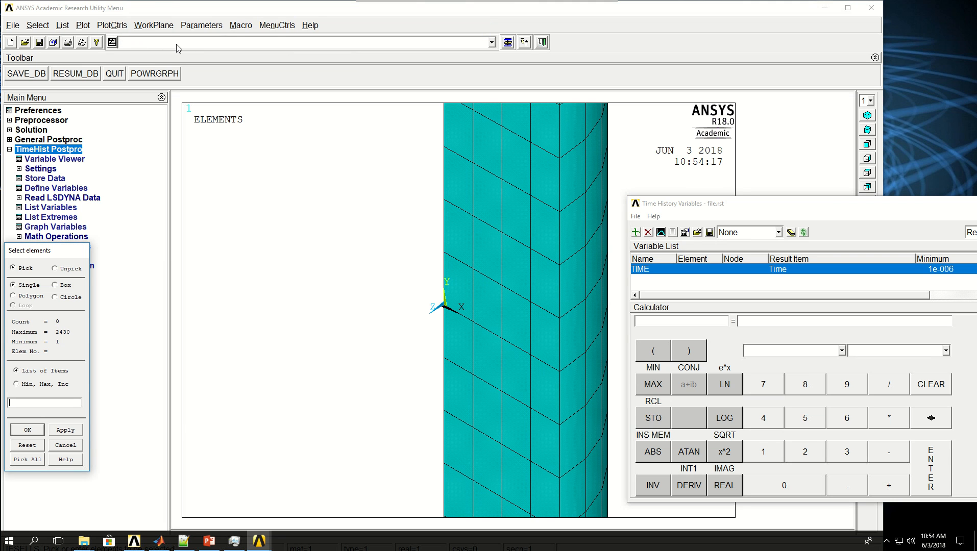
left_click(447, 288)
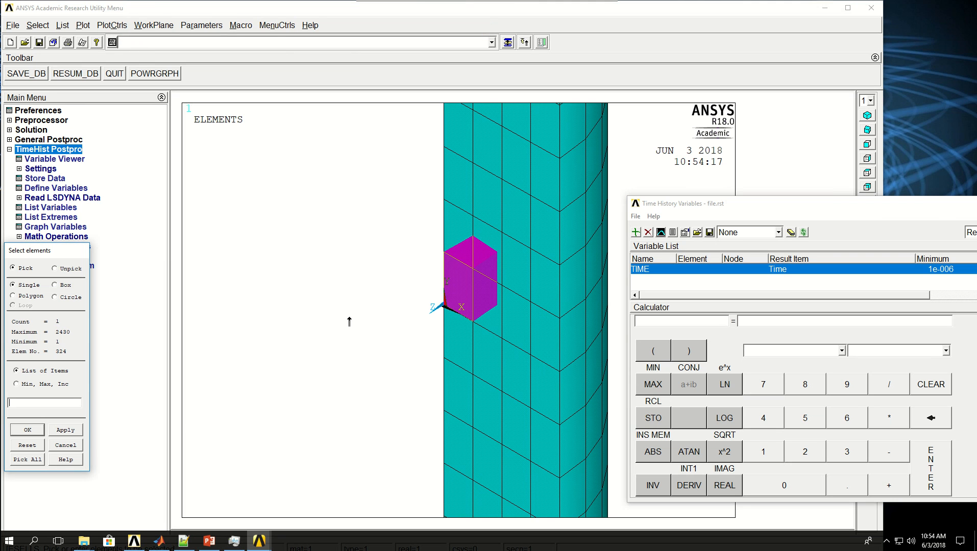
left_click(32, 429)
type("EPLOT")
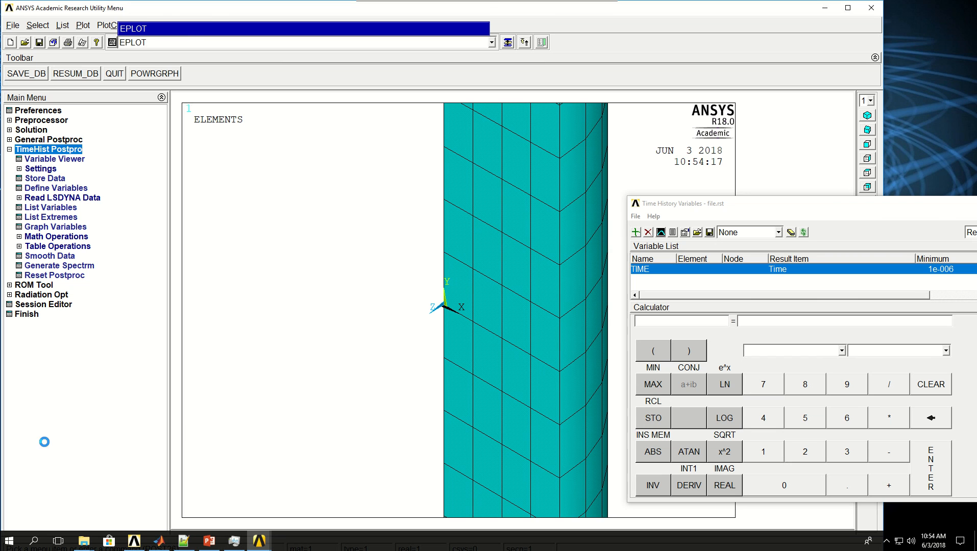
key("Return")
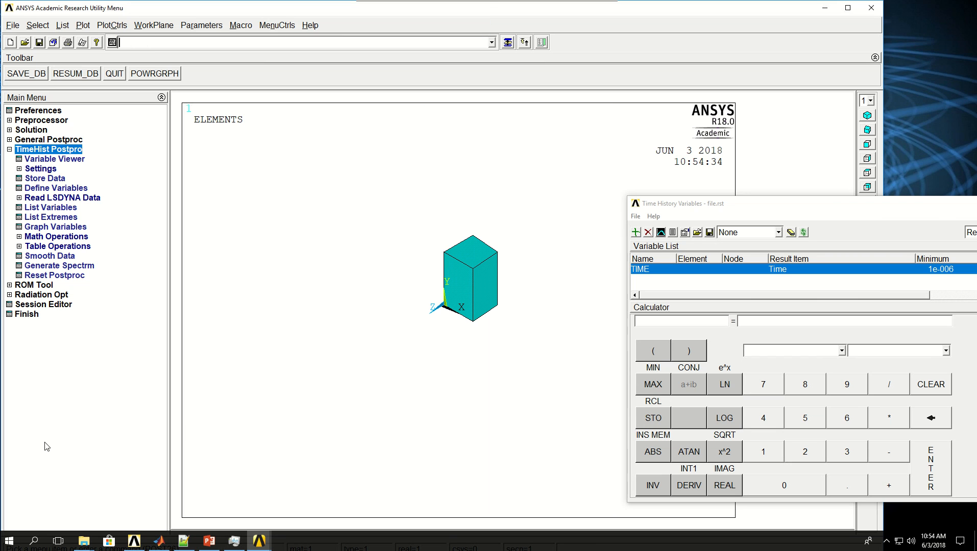
Step: Add a time-history variable for the element solution's Y-component of stress, using the selected element and its node at the origin
left_click_drag(673, 203, 657, 86)
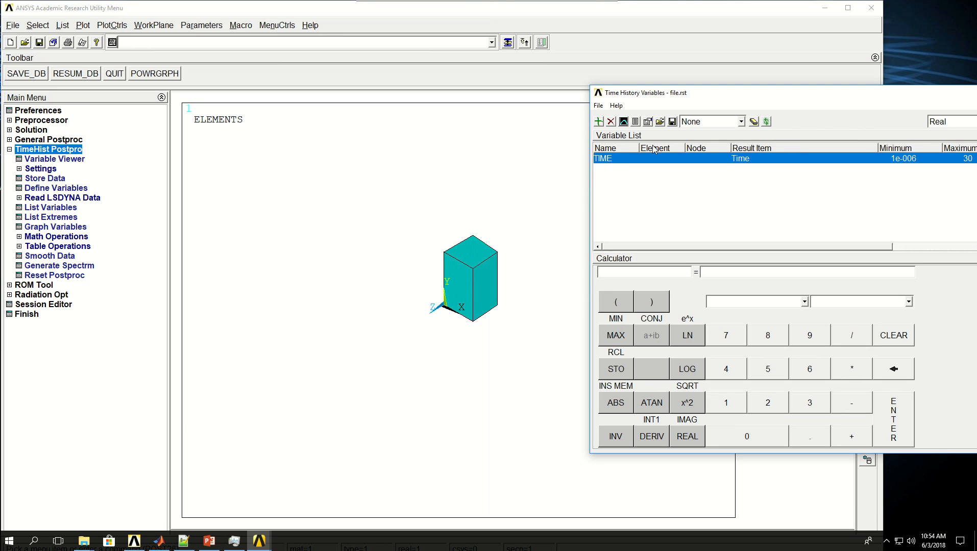
left_click_drag(681, 93, 655, 87)
left_click(573, 117)
left_click_drag(446, 204, 170, 80)
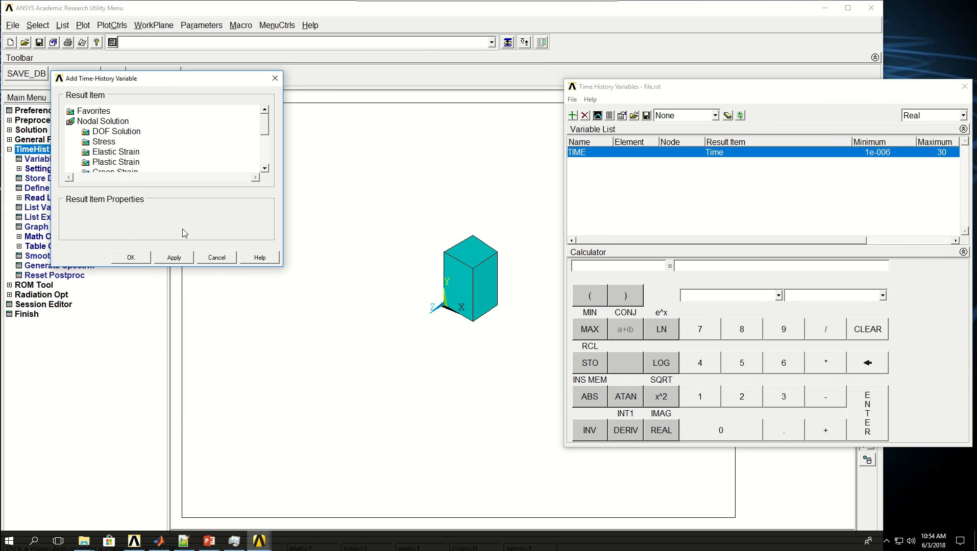
left_click(105, 143)
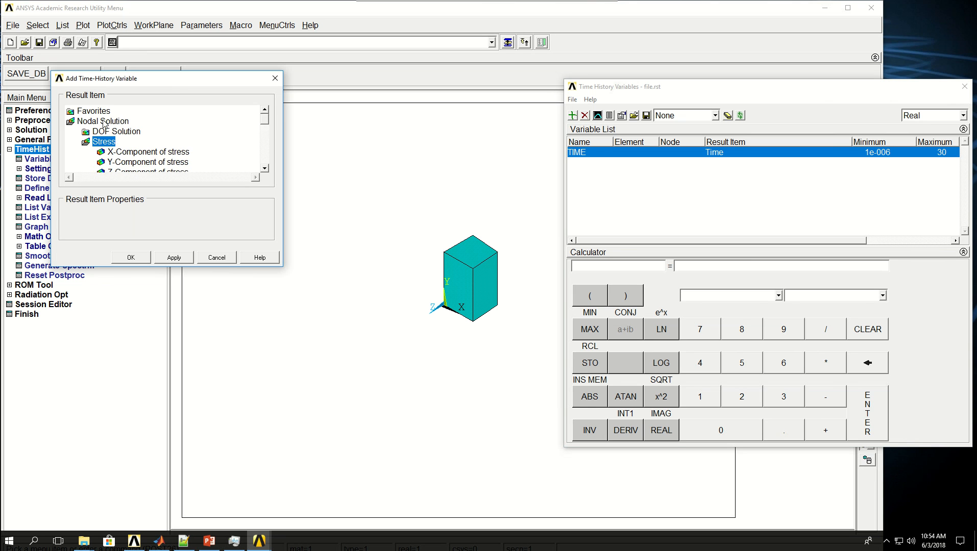
left_click(105, 124)
left_click(106, 132)
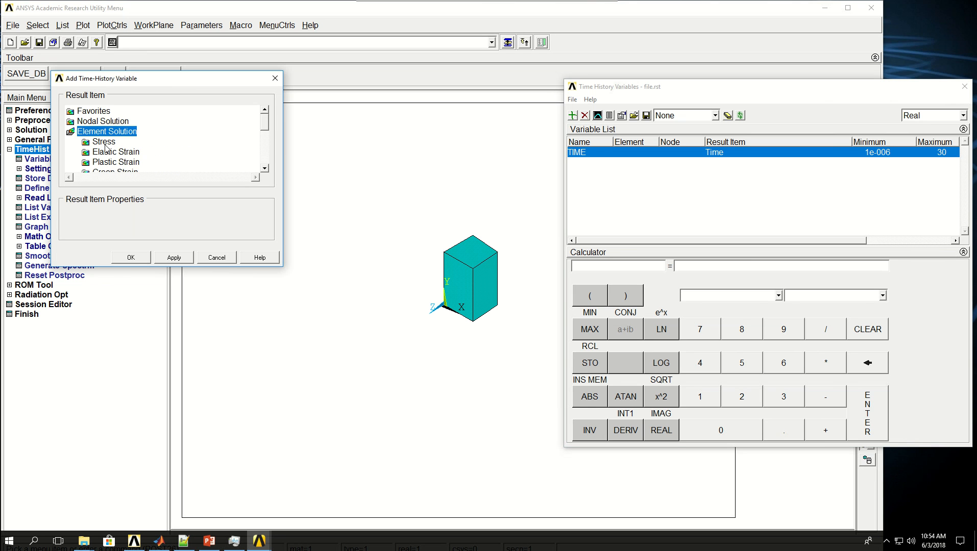
left_click(105, 144)
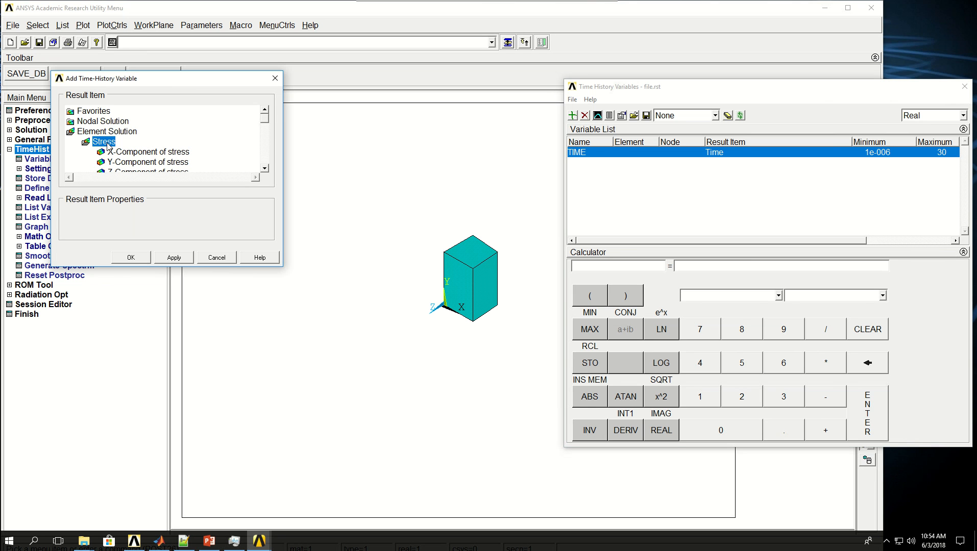
left_click(136, 162)
left_click(131, 258)
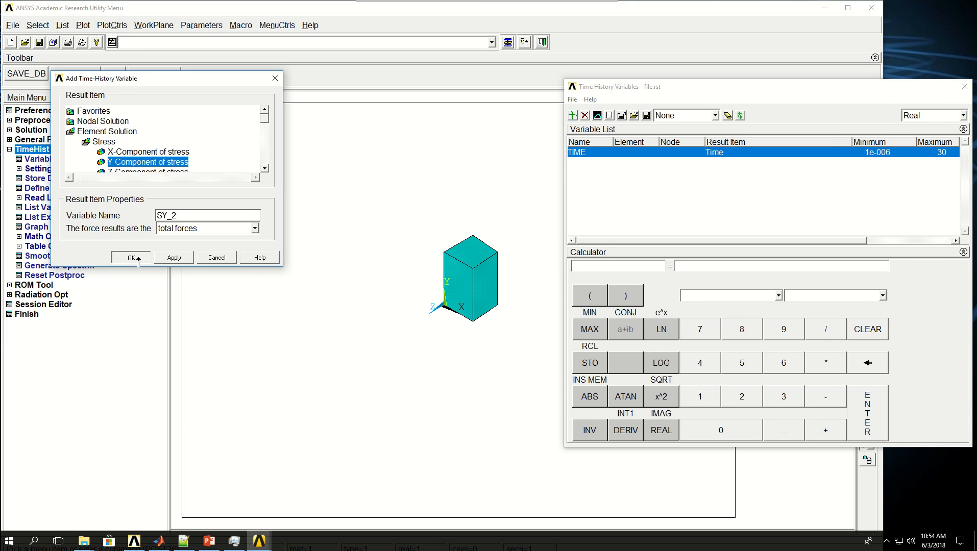
left_click(453, 291)
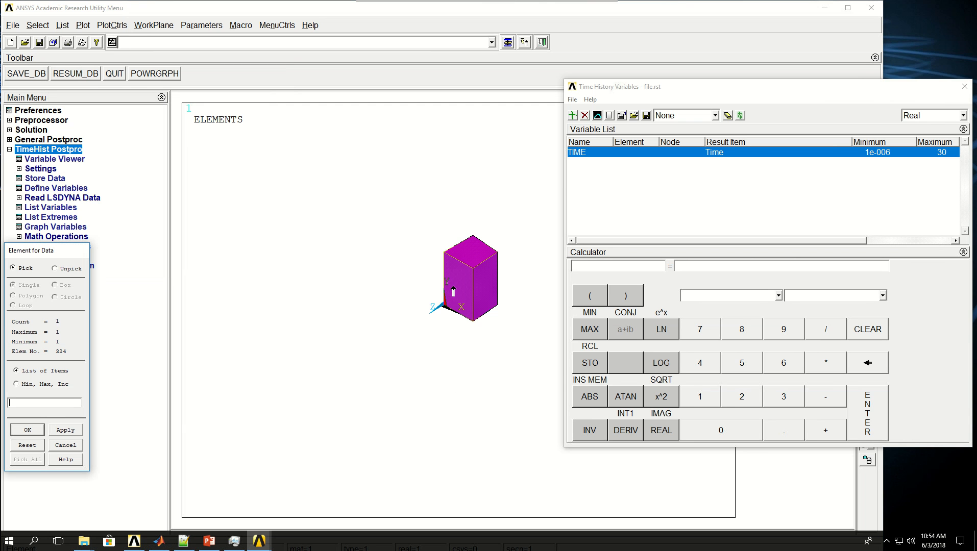
left_click(28, 434)
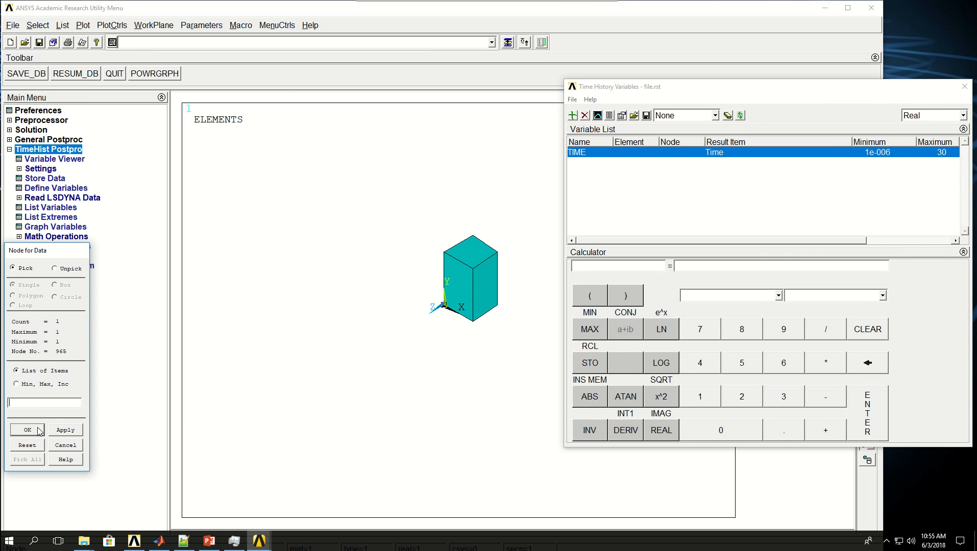
left_click(70, 430)
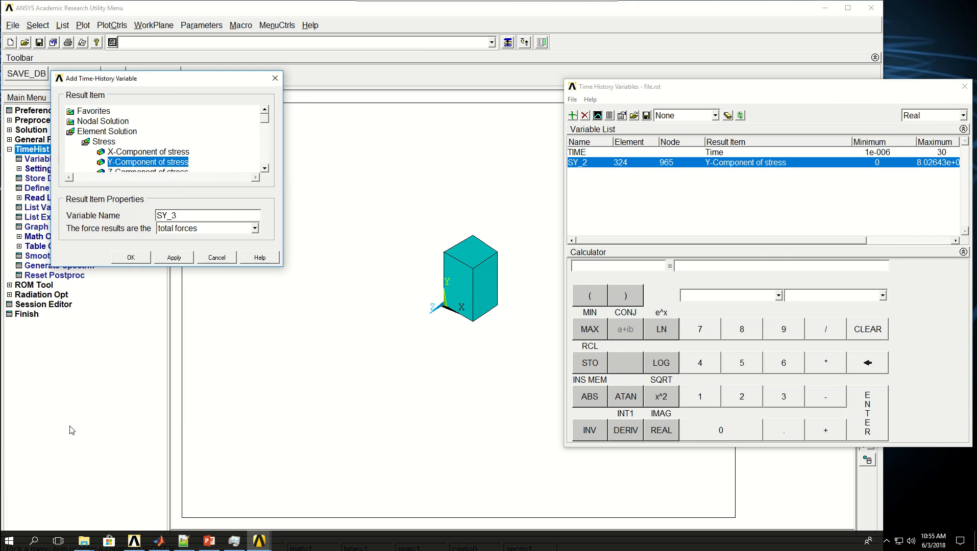
Step: Add a time-history variable for the Y-component of elastic strain at the same element and origin node
double_click(100, 143)
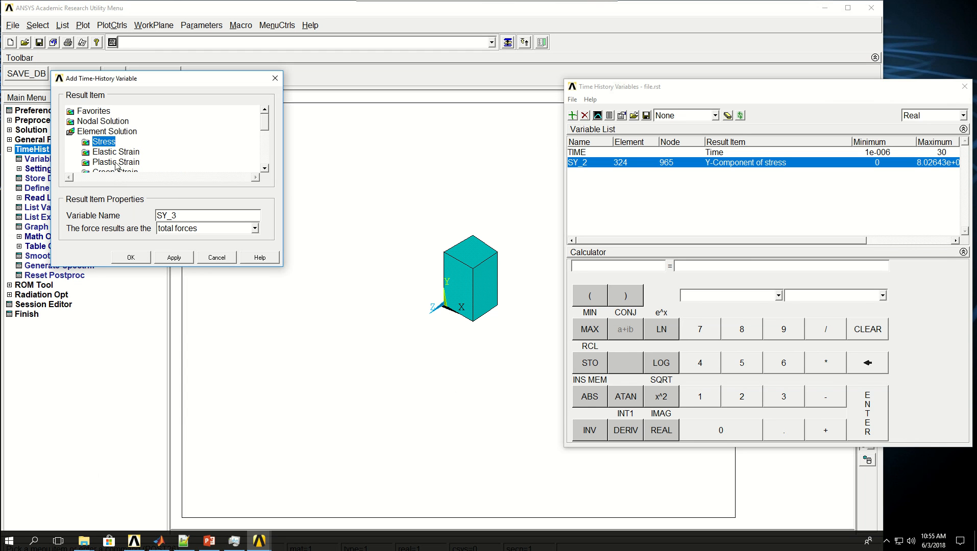
double_click(114, 153)
left_click(264, 168)
left_click(149, 163)
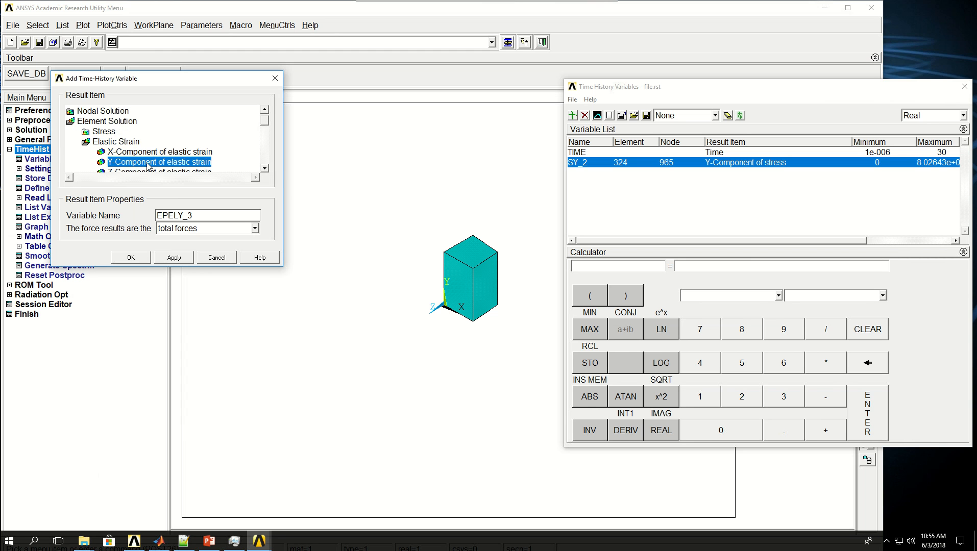
left_click(132, 258)
left_click(449, 288)
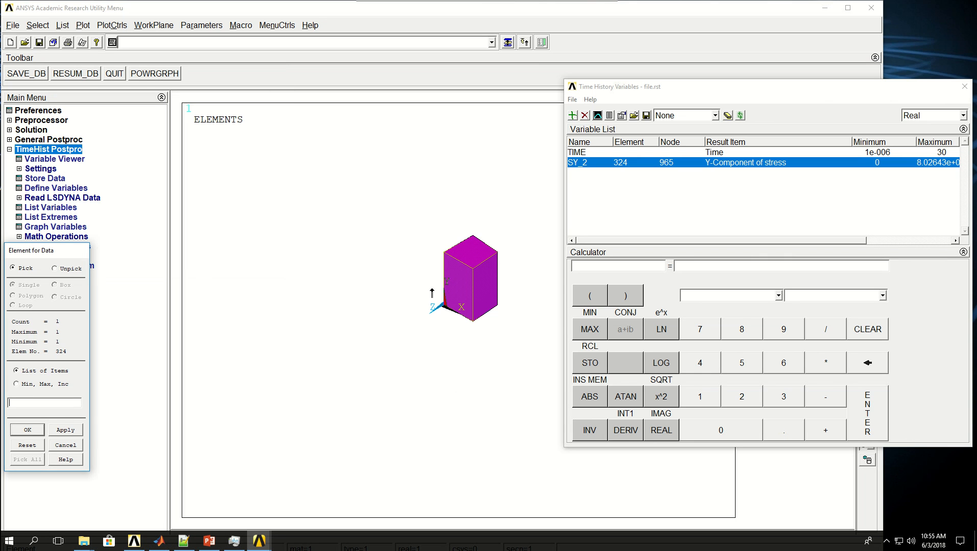
left_click(28, 431)
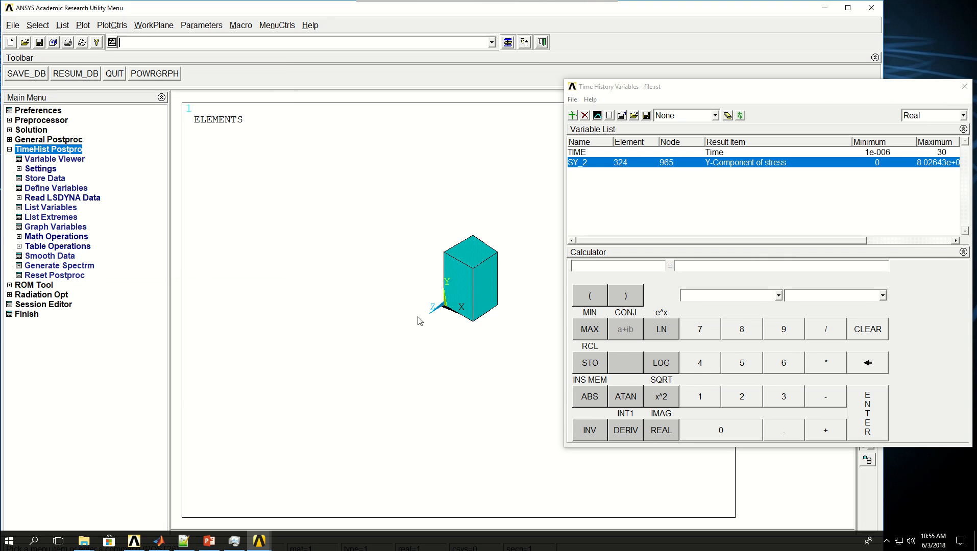
left_click(443, 311)
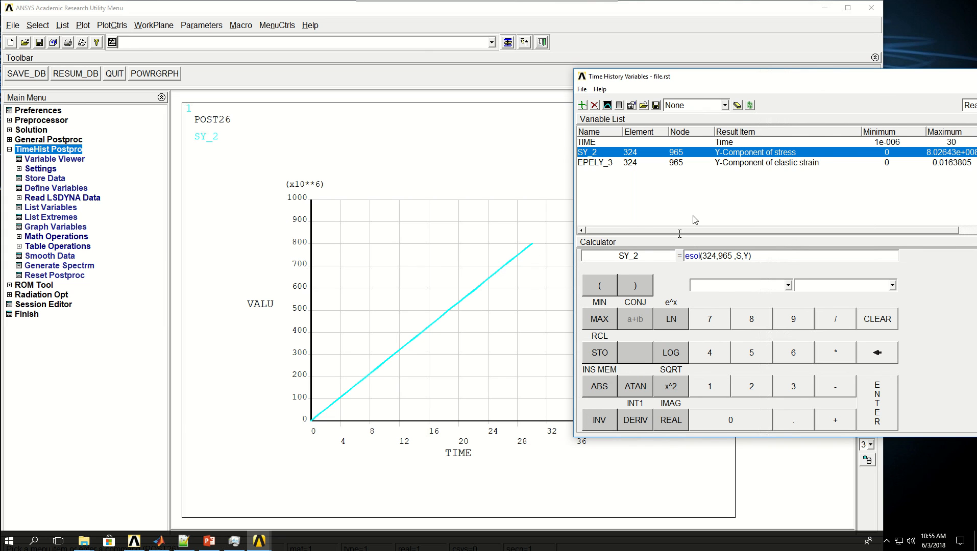
Step: Graph the Y-component of elastic strain against time and keep the variable viewer's X-axis options in view
left_click(733, 163)
left_click(607, 107)
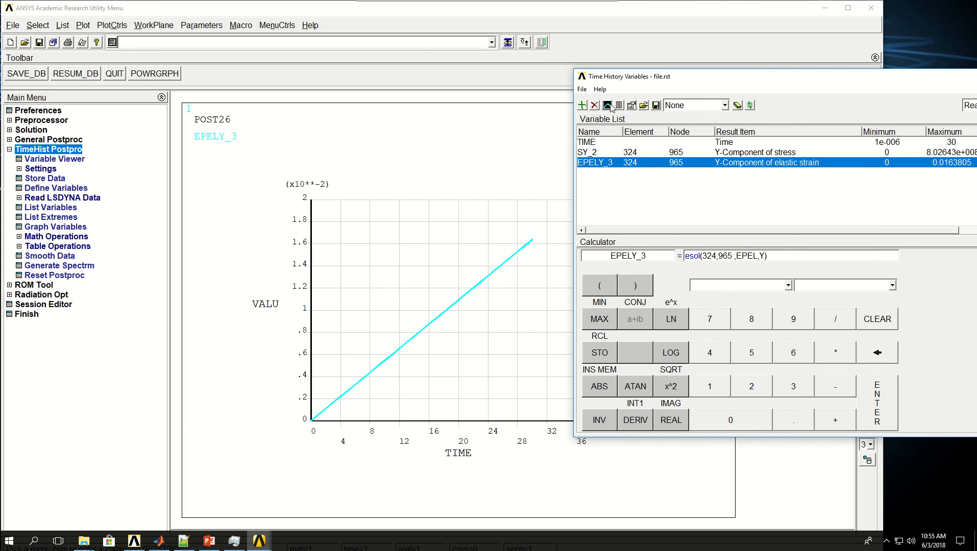
left_click_drag(682, 82, 562, 81)
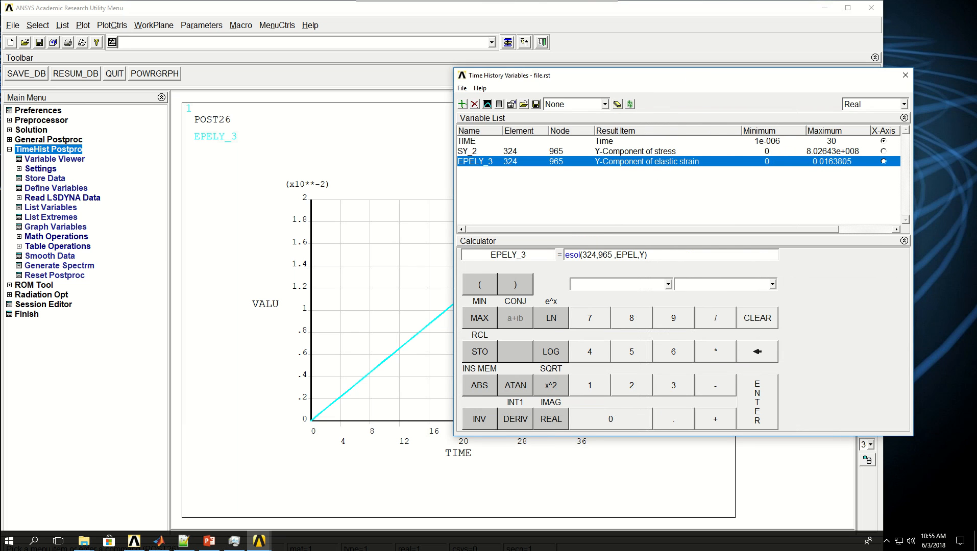
left_click_drag(689, 79, 828, 63)
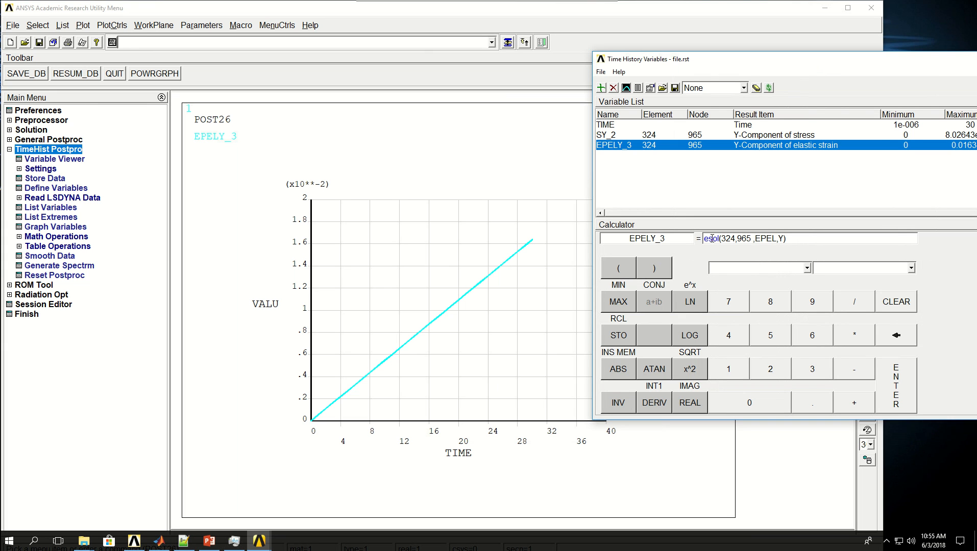
left_click_drag(704, 62, 609, 43)
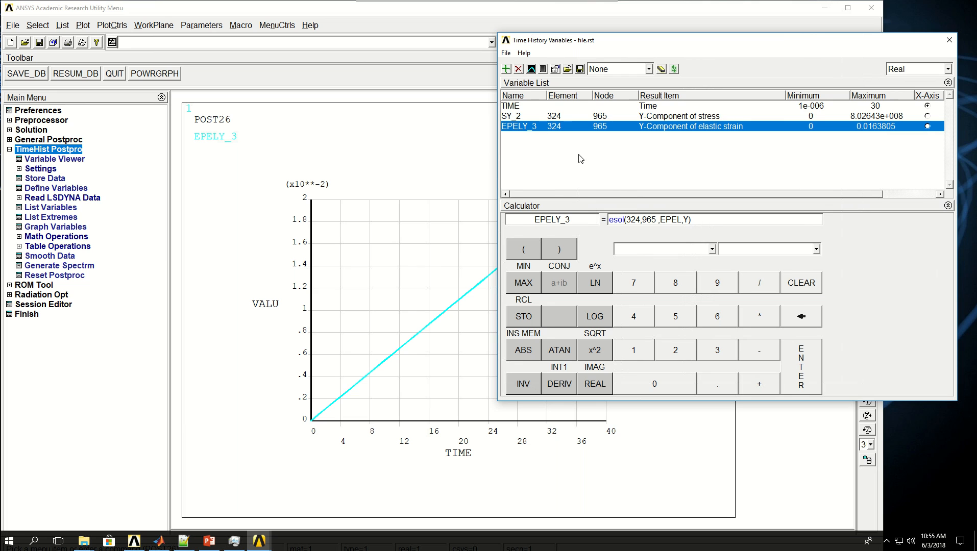
Step: Build the calculator expression esol(324,965 ,S,Y)/esol(324,965 ,EPEL,Y) to divide the Y stress by the Y elastic strain
left_click(543, 117)
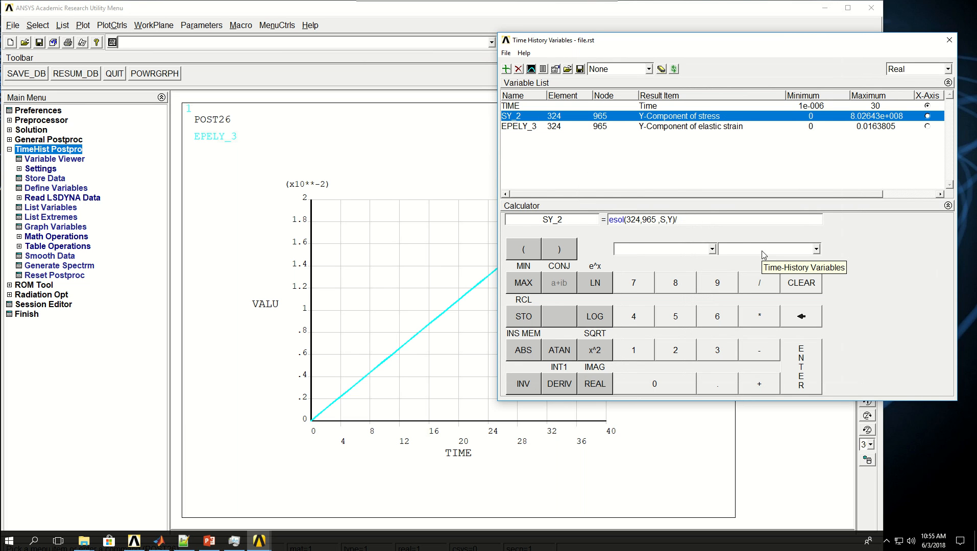
key("shift+Left")
key("shift+Left")
key("shift+Left")
key("shift+Left")
key("shift+Left")
key("shift+Left")
key("shift+Left")
key("shift+Left")
key("shift+Left")
key("shift+Left")
key("shift+Left")
key("shift+Left")
key("shift+Left")
key("shift+Left")
key("shift+Left")
key("shift+Left")
key("shift+Left")
key("shift+Left")
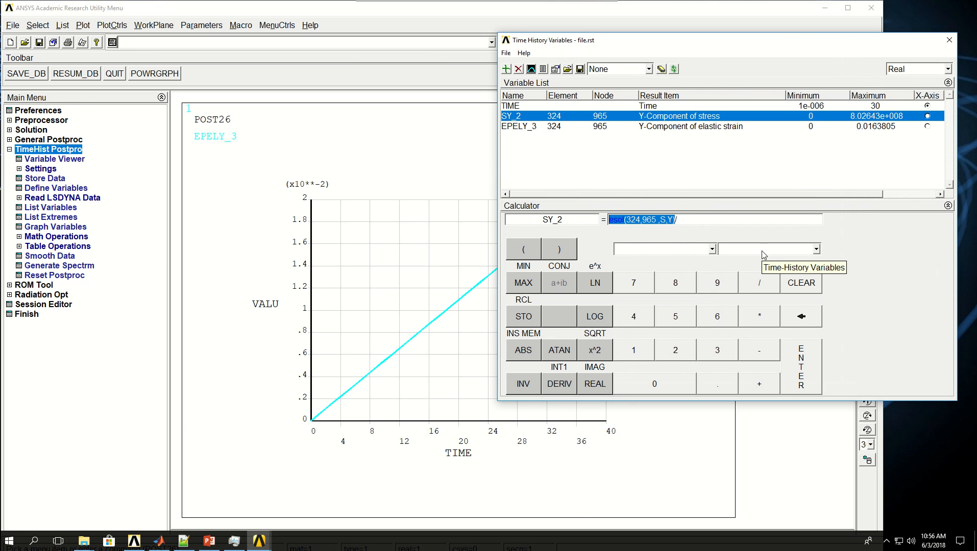
key("Right")
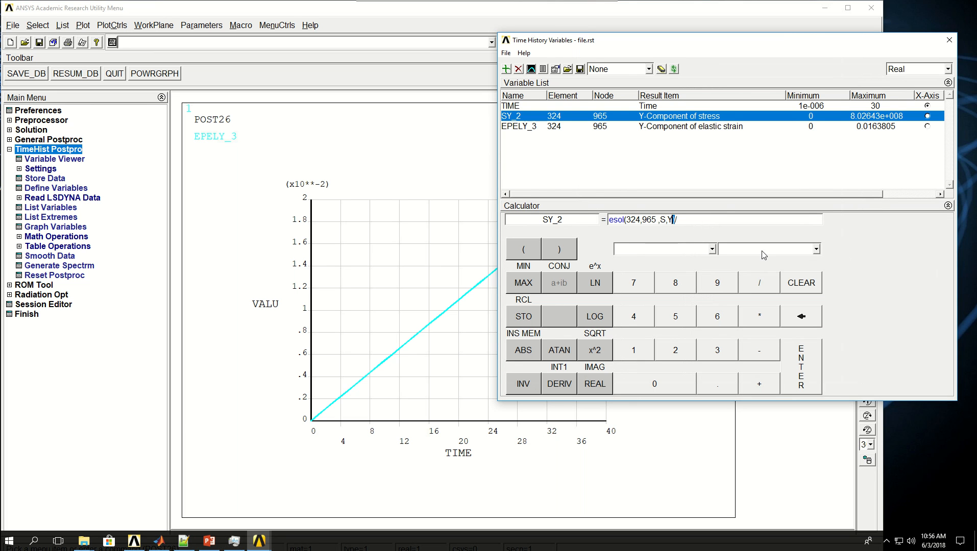
key("shift+Left")
key("shift+Left")
key("shift+Left")
key("shift+Left")
key("shift+Left")
key("shift+Left")
key("shift+Left")
key("shift+Left")
key("shift+Left")
key("shift+Left")
key("shift+Left")
key("shift+Left")
key("shift+Left")
key("shift+Left")
key("shift+Left")
key("shift+Left")
key("shift+Left")
key("shift+Left")
key("ctrl+c")
key("Right")
key("ctrl+v")
type("PEL,")
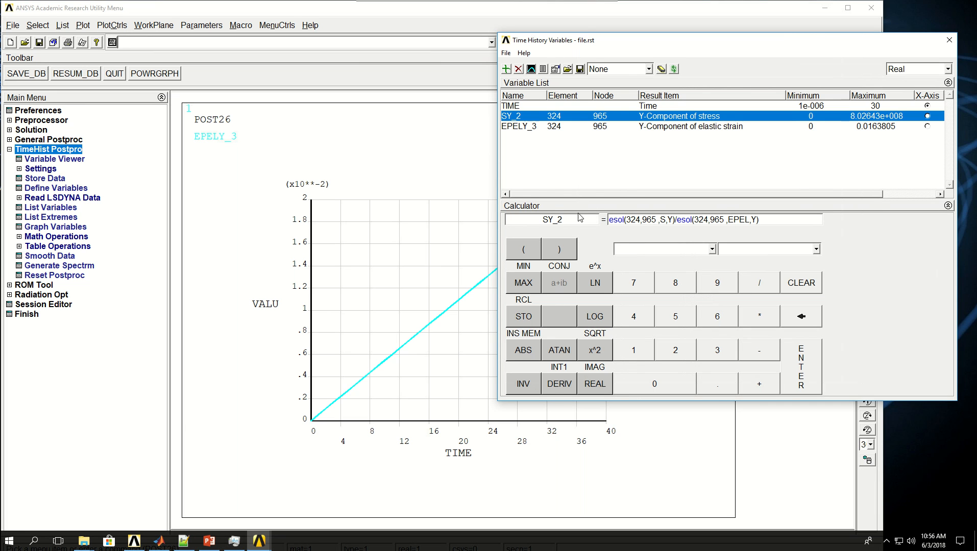
Step: Name the stress-to-strain ratio EY_3, calculate it as a new variable, and graph it against time with the curve unobstructed
left_click(549, 220)
key("BackSpace")
type("E")
key("Return")
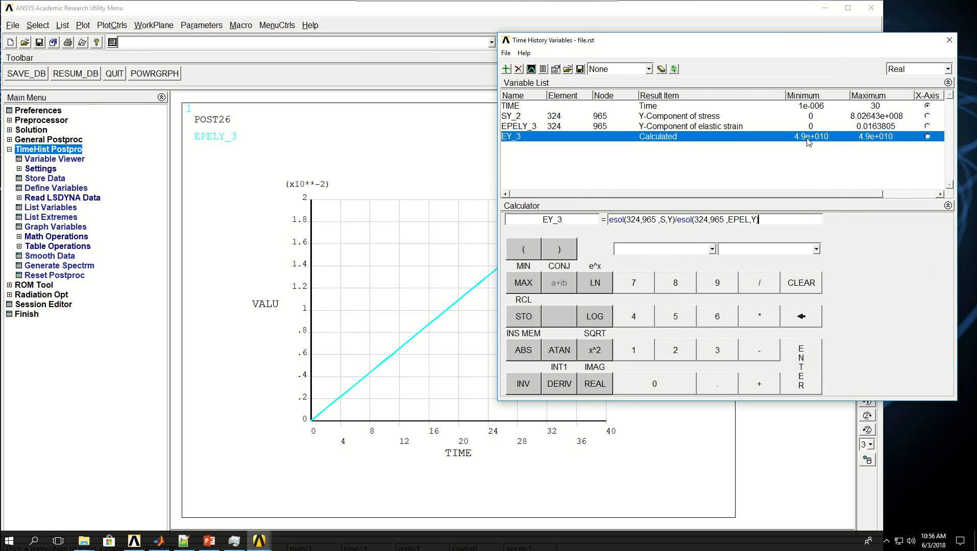
left_click(532, 69)
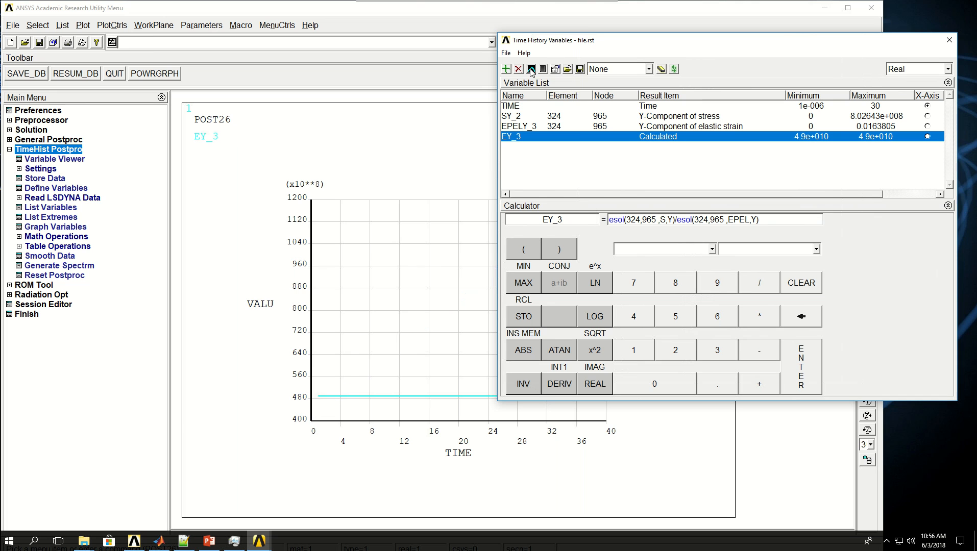
left_click_drag(653, 45, 643, 22)
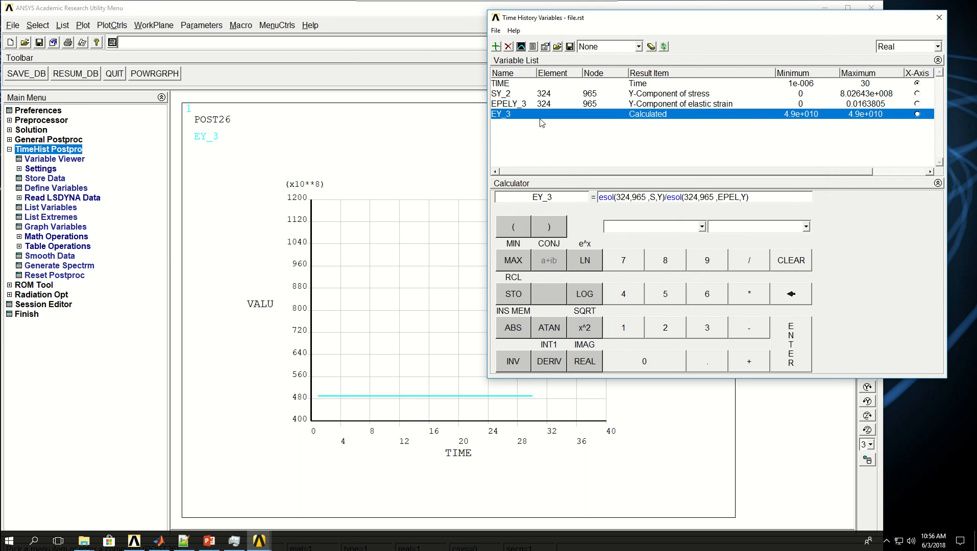
Step: Redisplay the selected element at the origin with EPLOT
left_click(361, 41)
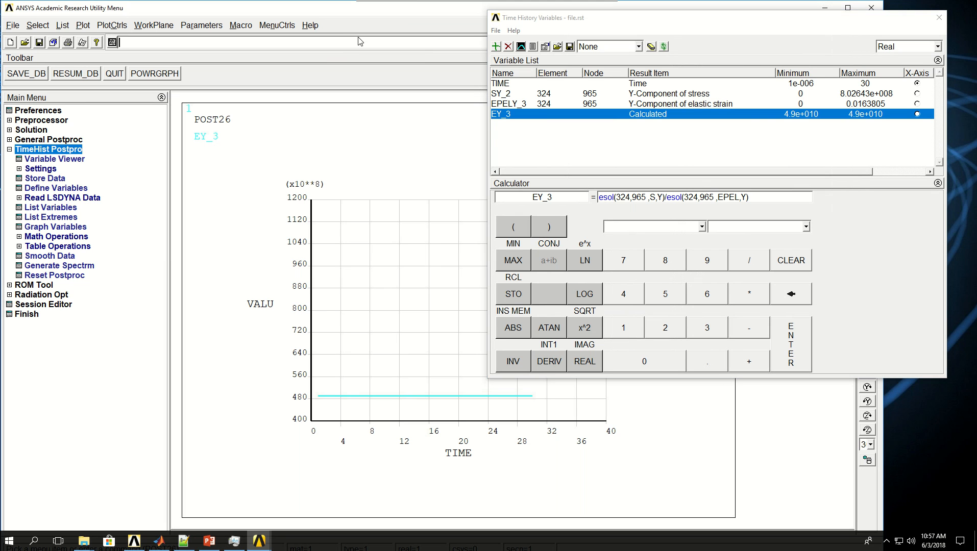
type("E")
type("LOT")
key("Return")
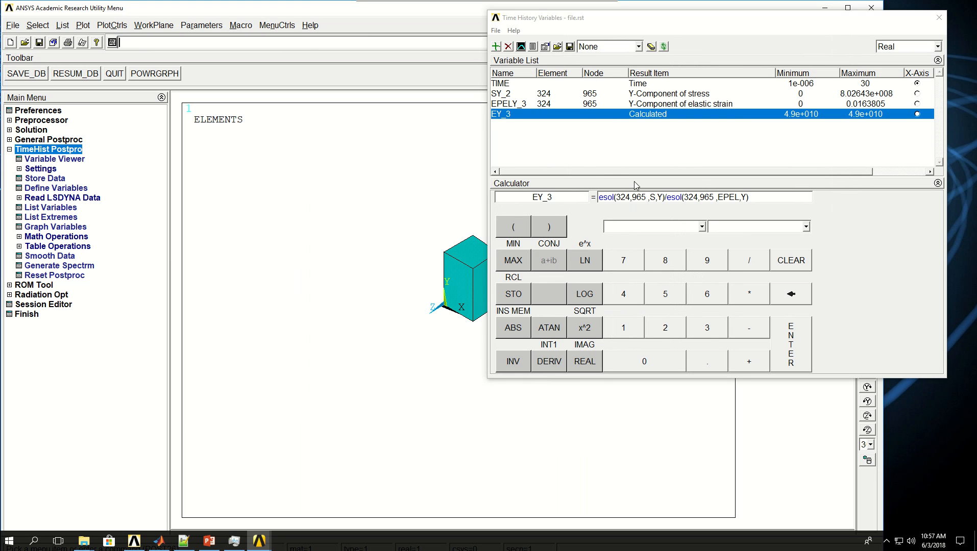
Step: Add a time-history variable for the element solution's X-component of elastic strain, using the displayed element and its origin node
left_click(547, 146)
left_click(496, 47)
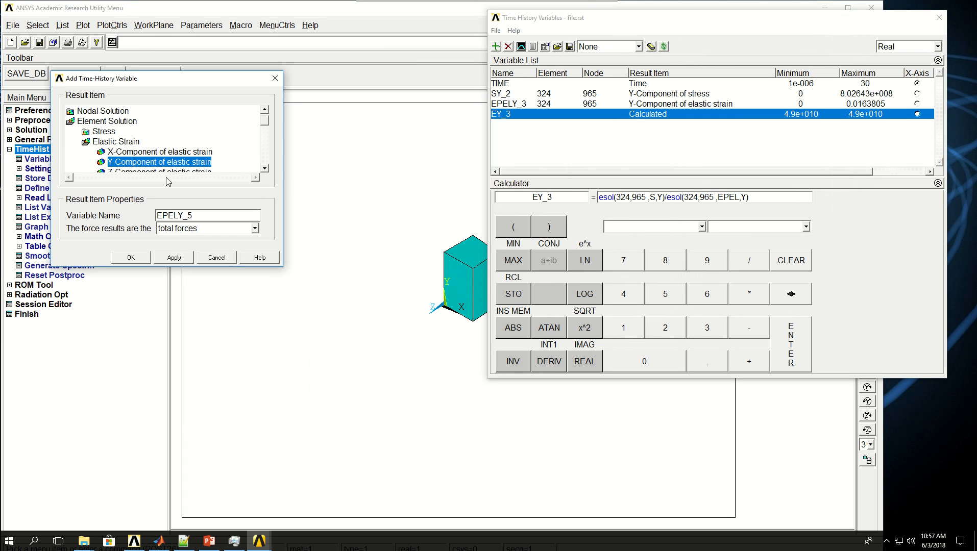
left_click(122, 153)
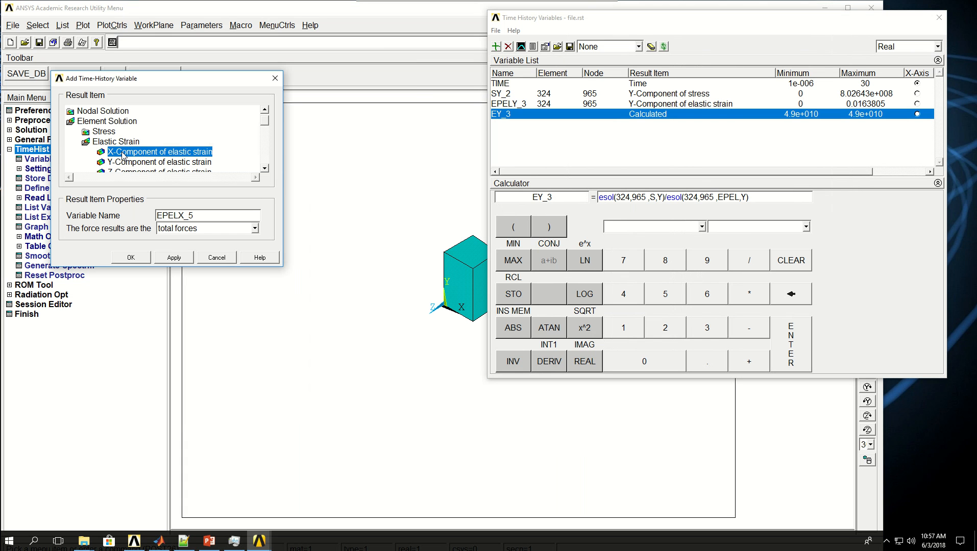
left_click(129, 257)
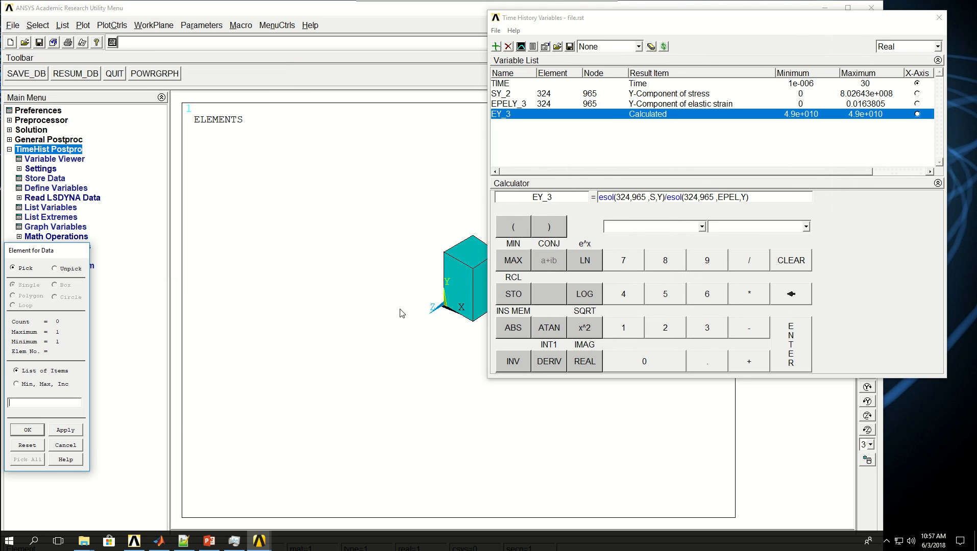
left_click(457, 292)
left_click(29, 432)
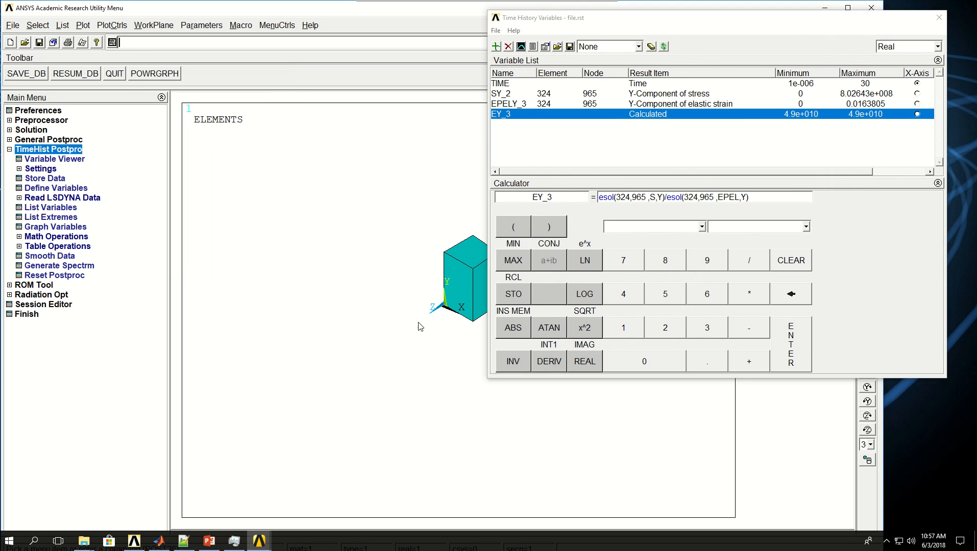
left_click(442, 311)
left_click(28, 430)
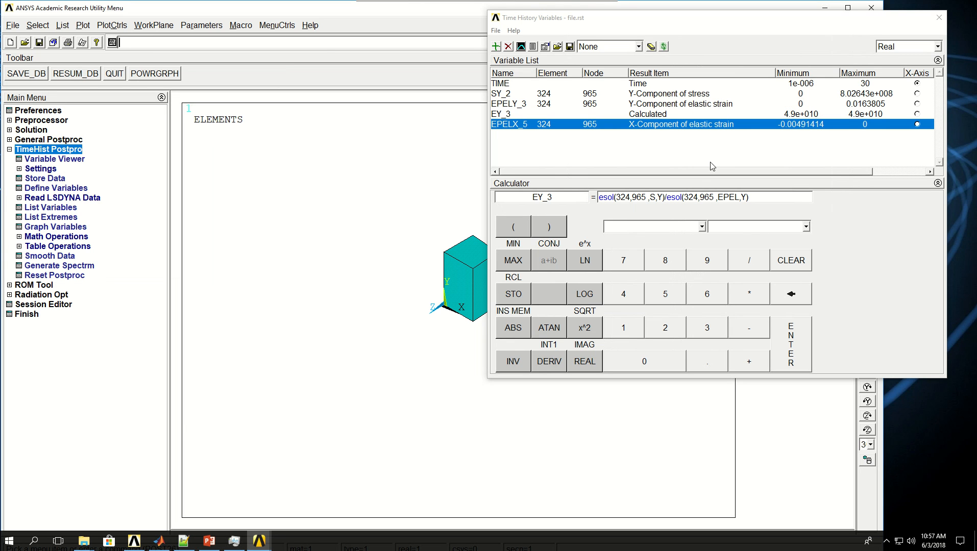
Step: Change the calculator expression to -1*esol(324,965 ,EPEL,X)/esol(324,965 ,EPEL,Y) for the negative transverse-to-axial strain ratio
left_click(561, 196)
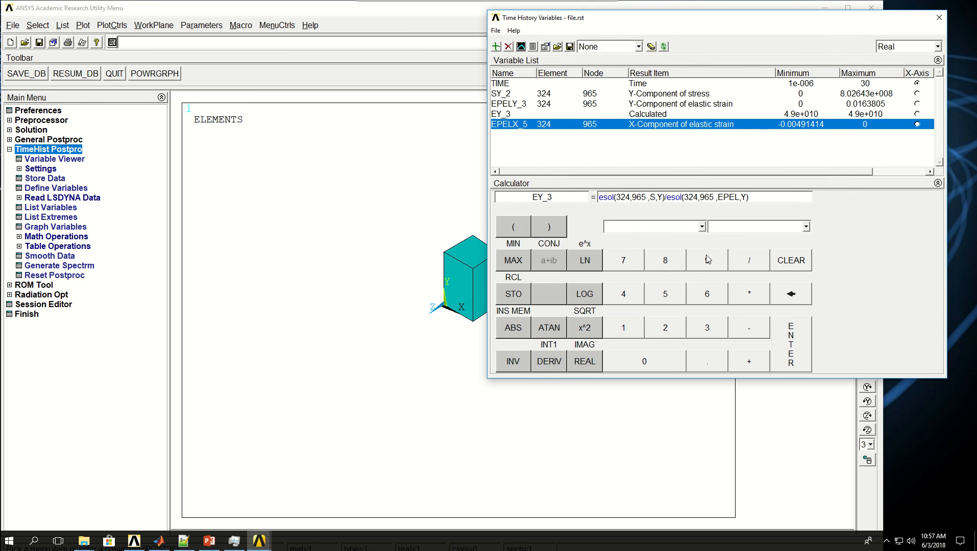
key("BackSpace")
type("X")
key("shift+Left")
type("EPEL")
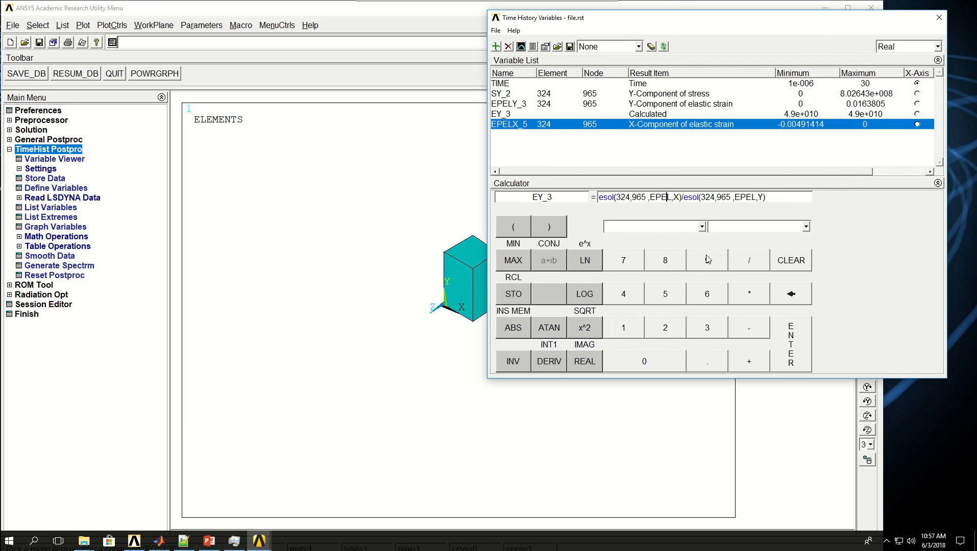
key("Home")
type("-1*")
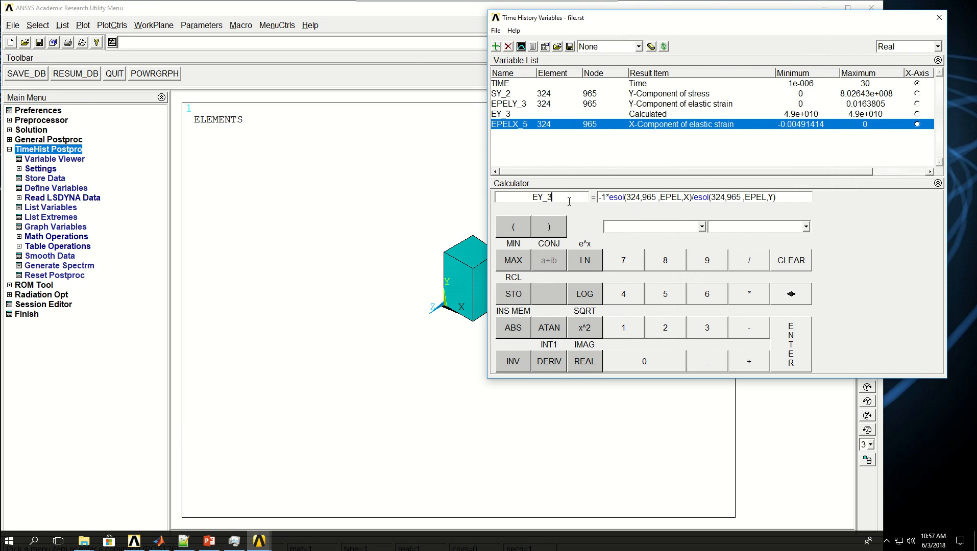
Step: Name the strain-ratio expression PR_4 and calculate it as a new time-history variable
key("BackSpace")
type("4")
type("P")
key("BackSpace")
key("BackSpace")
key("BackSpace")
type("PR")
key("Return")
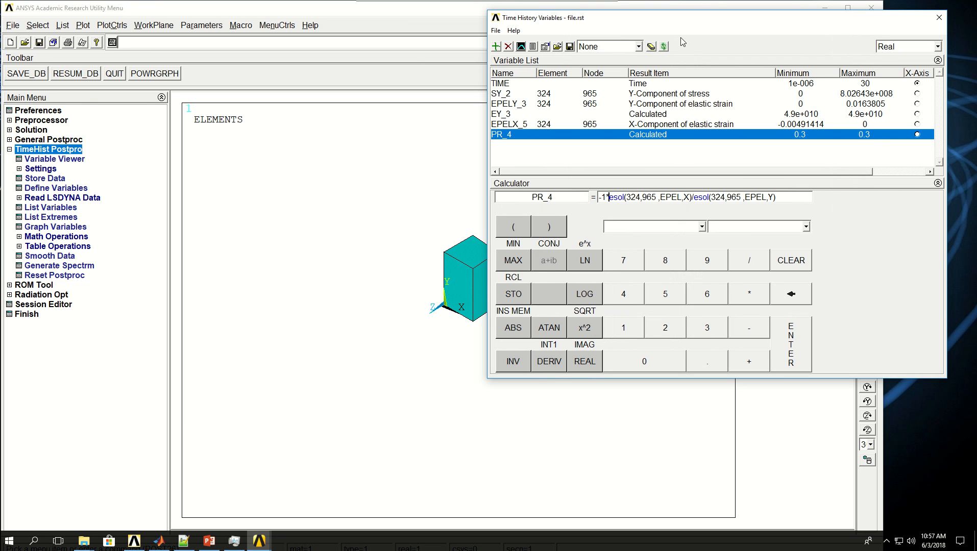
left_click_drag(666, 27, 690, 37)
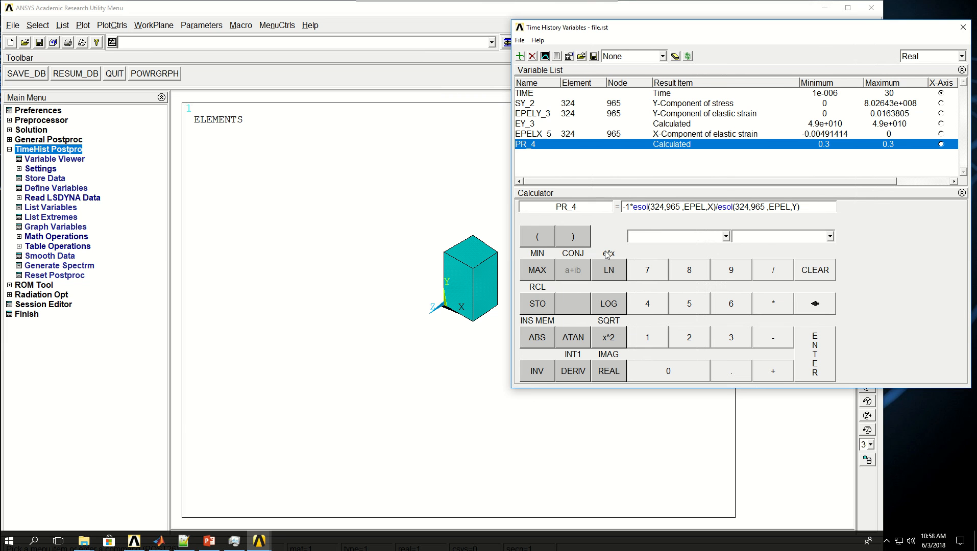
left_click_drag(819, 30, 618, 86)
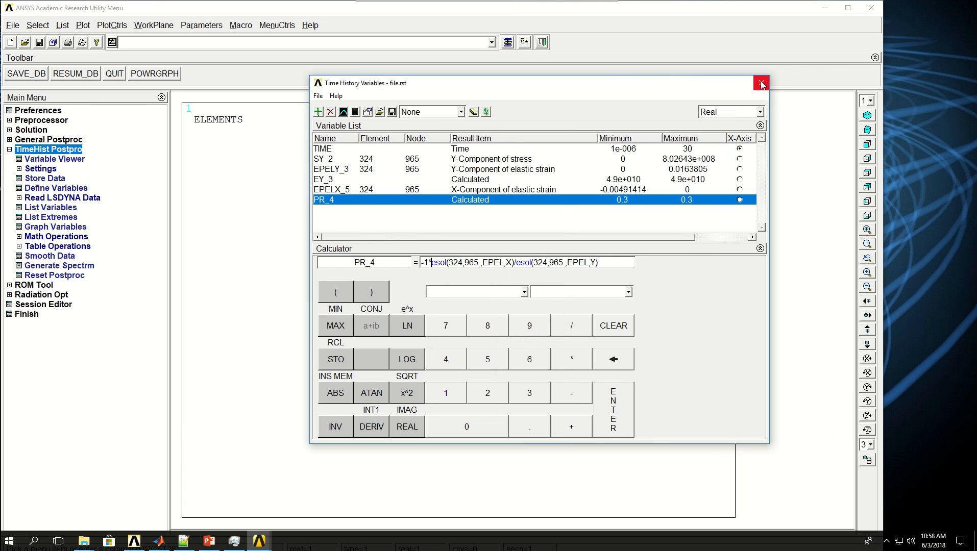